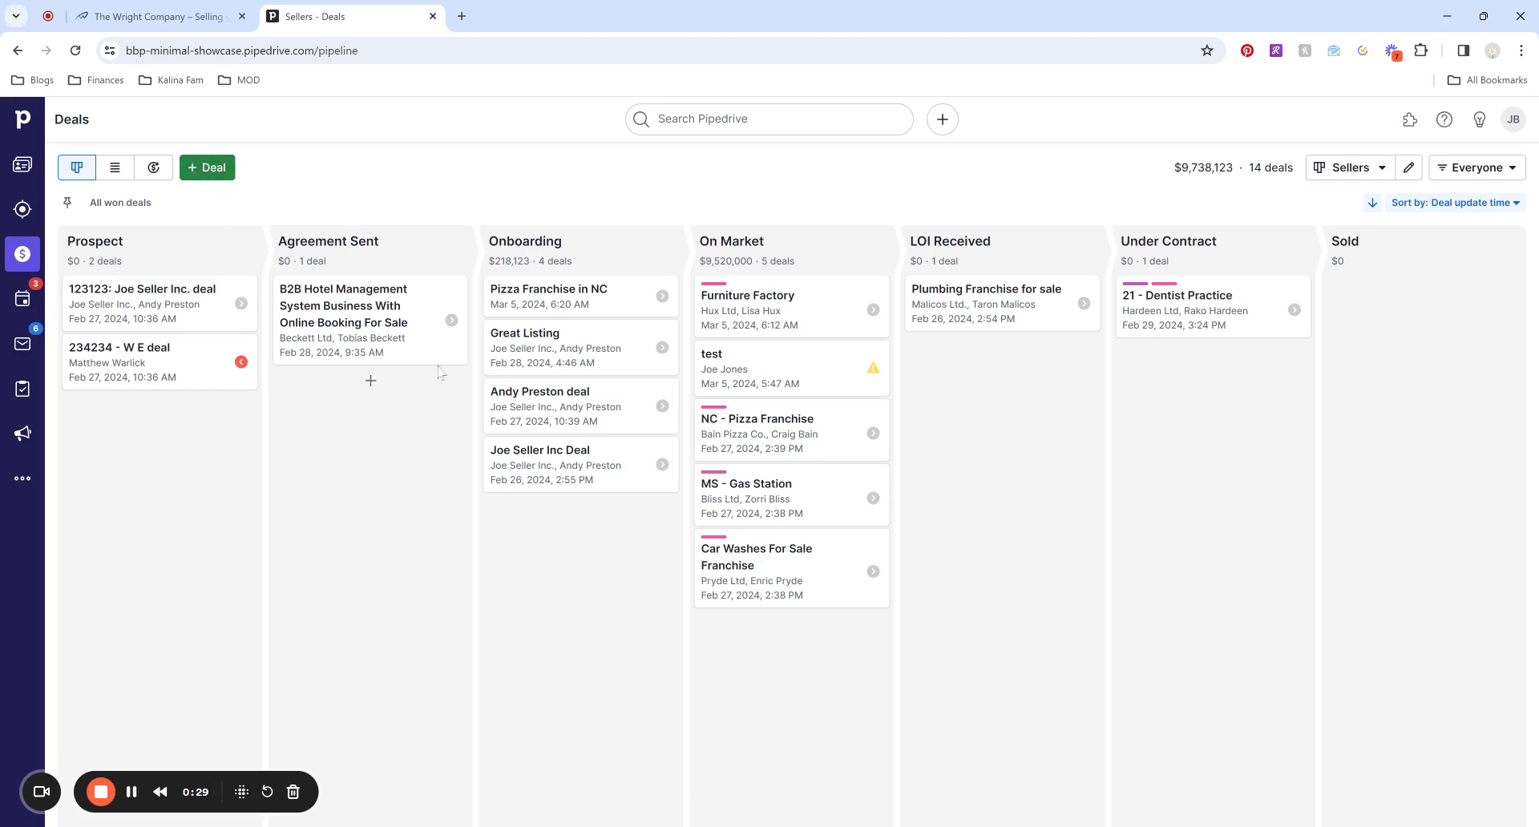
# Start a new Onboarding deal and add the seller's name as a new contact.
pyautogui.click(593, 516)
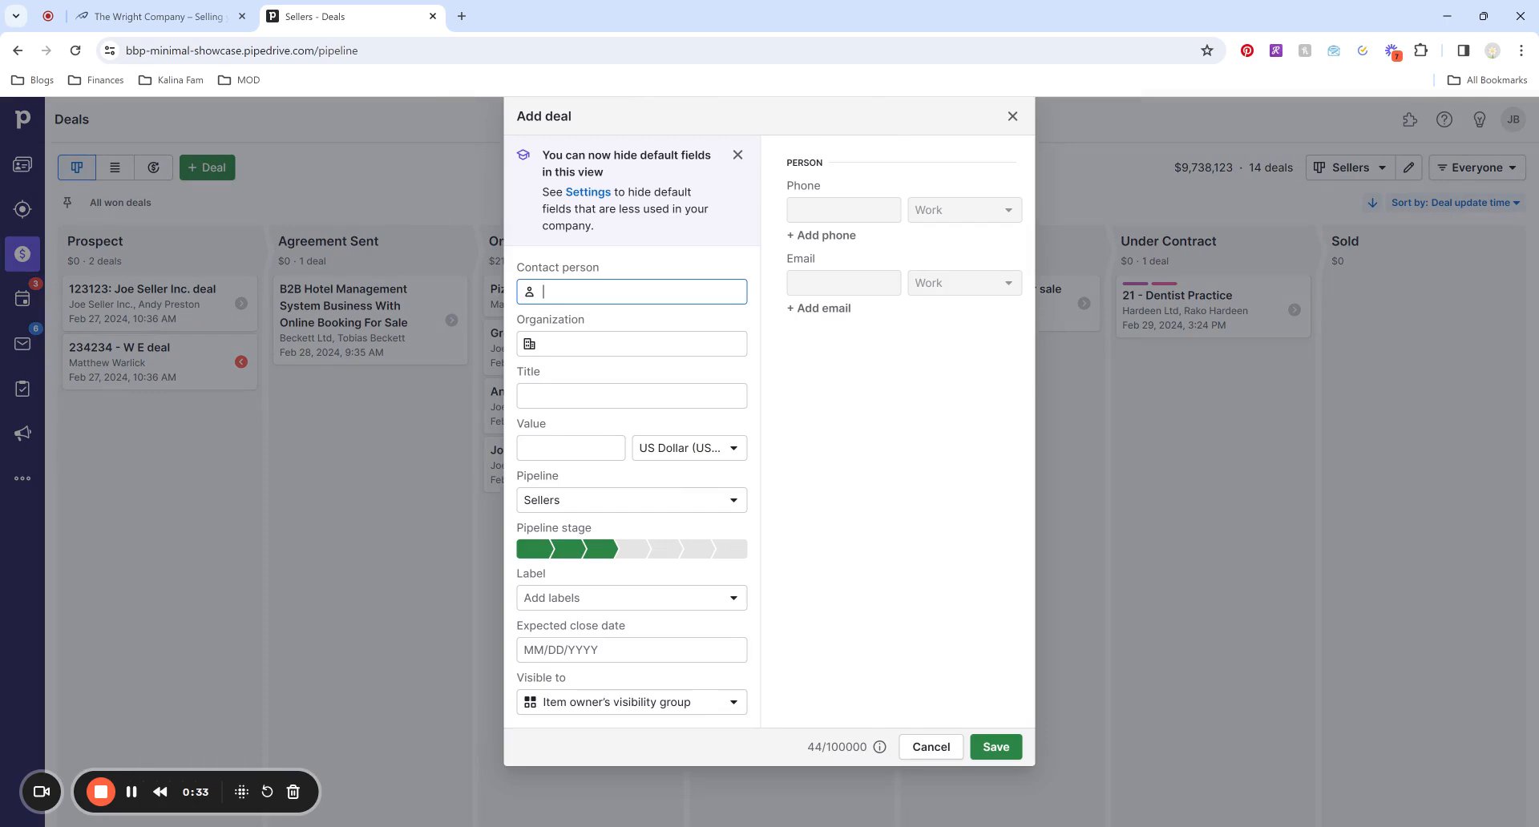
pyautogui.write('Sue Seller')
pyautogui.click(780, 349)
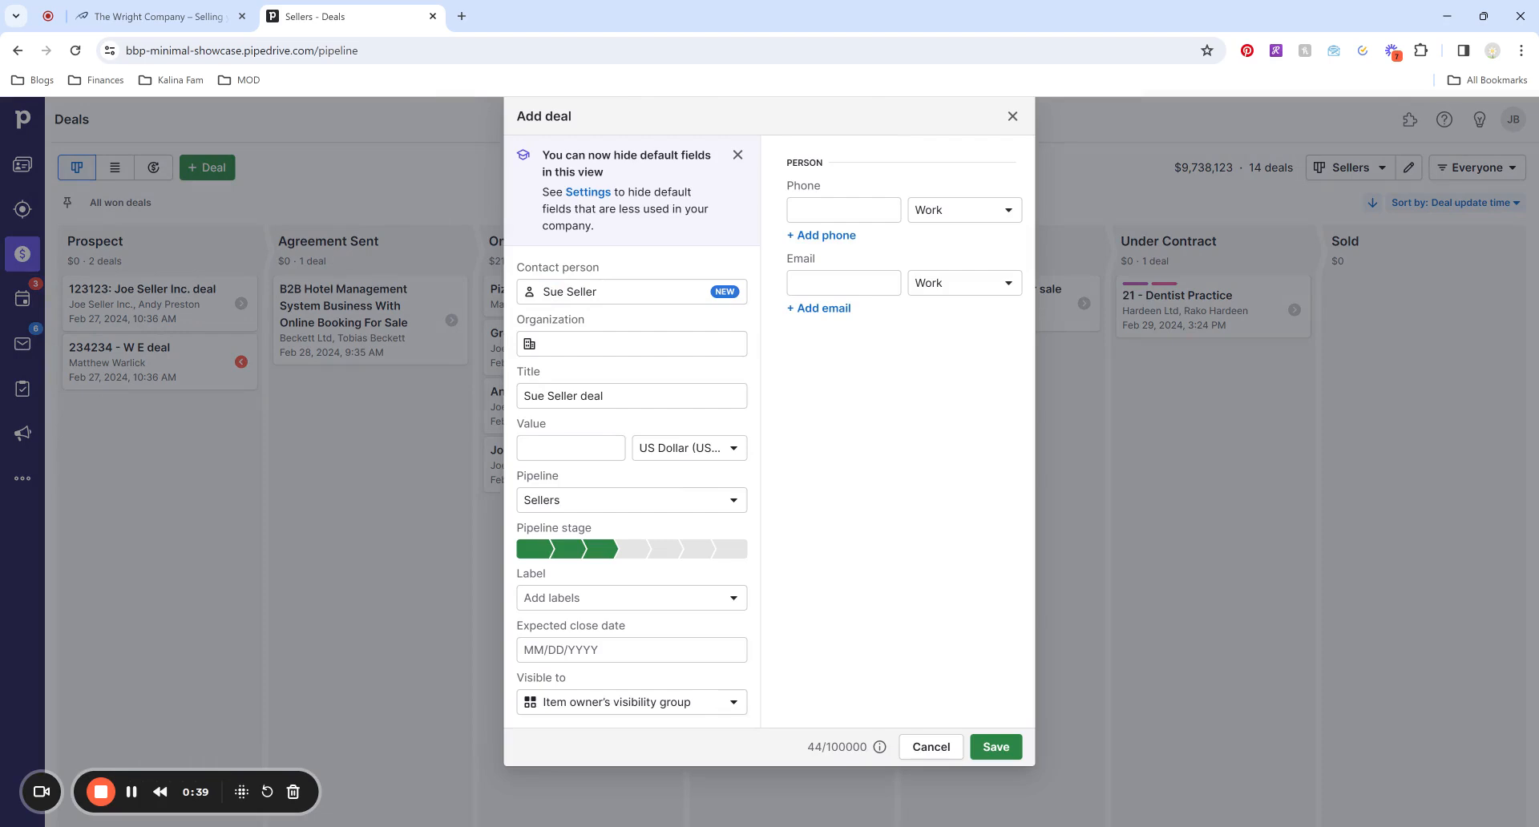
# Enter Sue's Flower Shop as a new organization, keeping the title 'Sue's Flower Shop deal'.
pyautogui.click(632, 344)
pyautogui.write('S')
pyautogui.write("ue's Flower Shop")
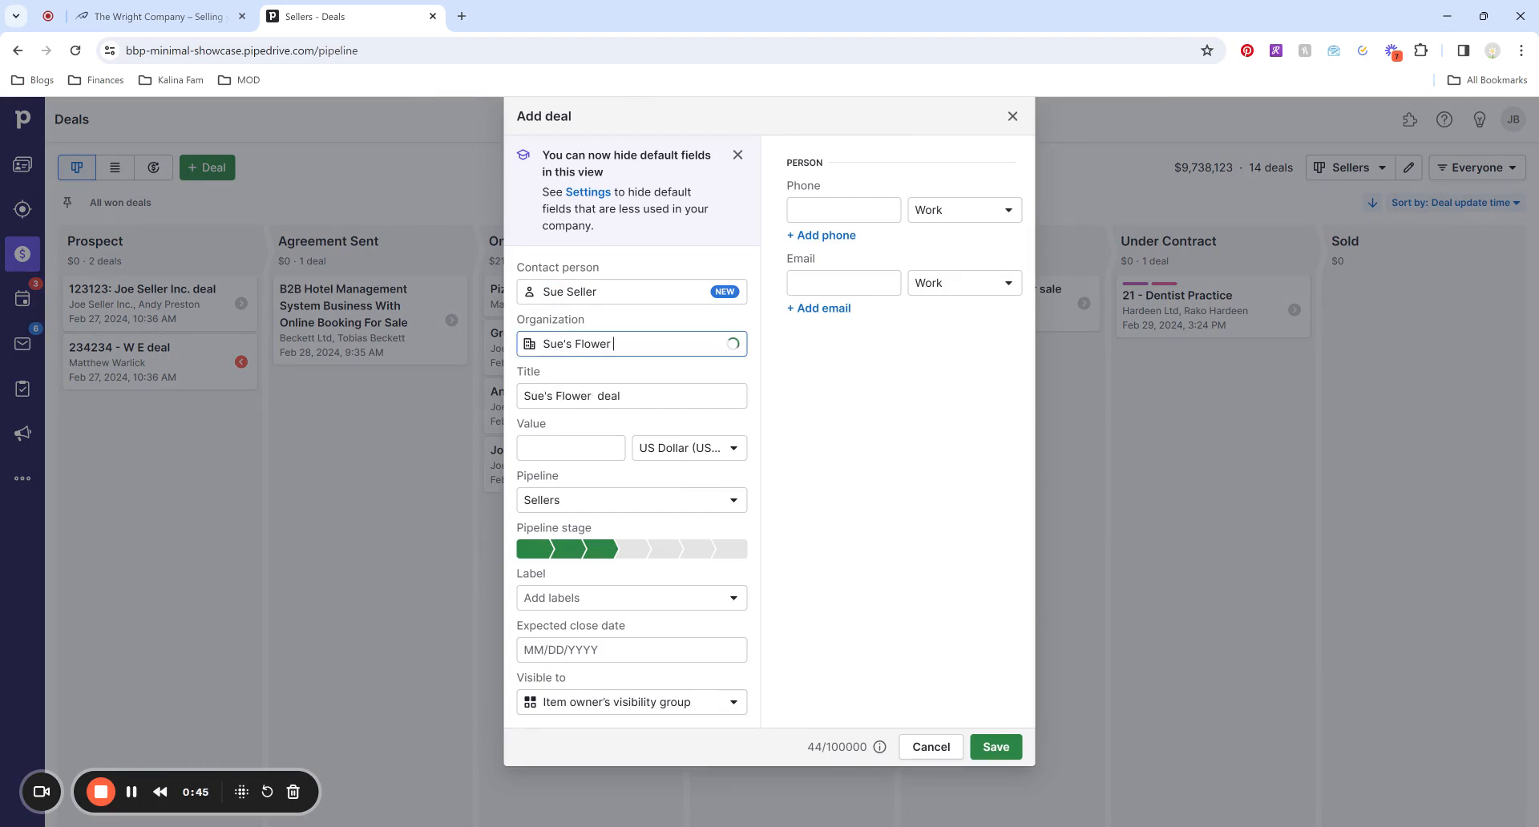
pyautogui.click(804, 422)
pyautogui.click(525, 396)
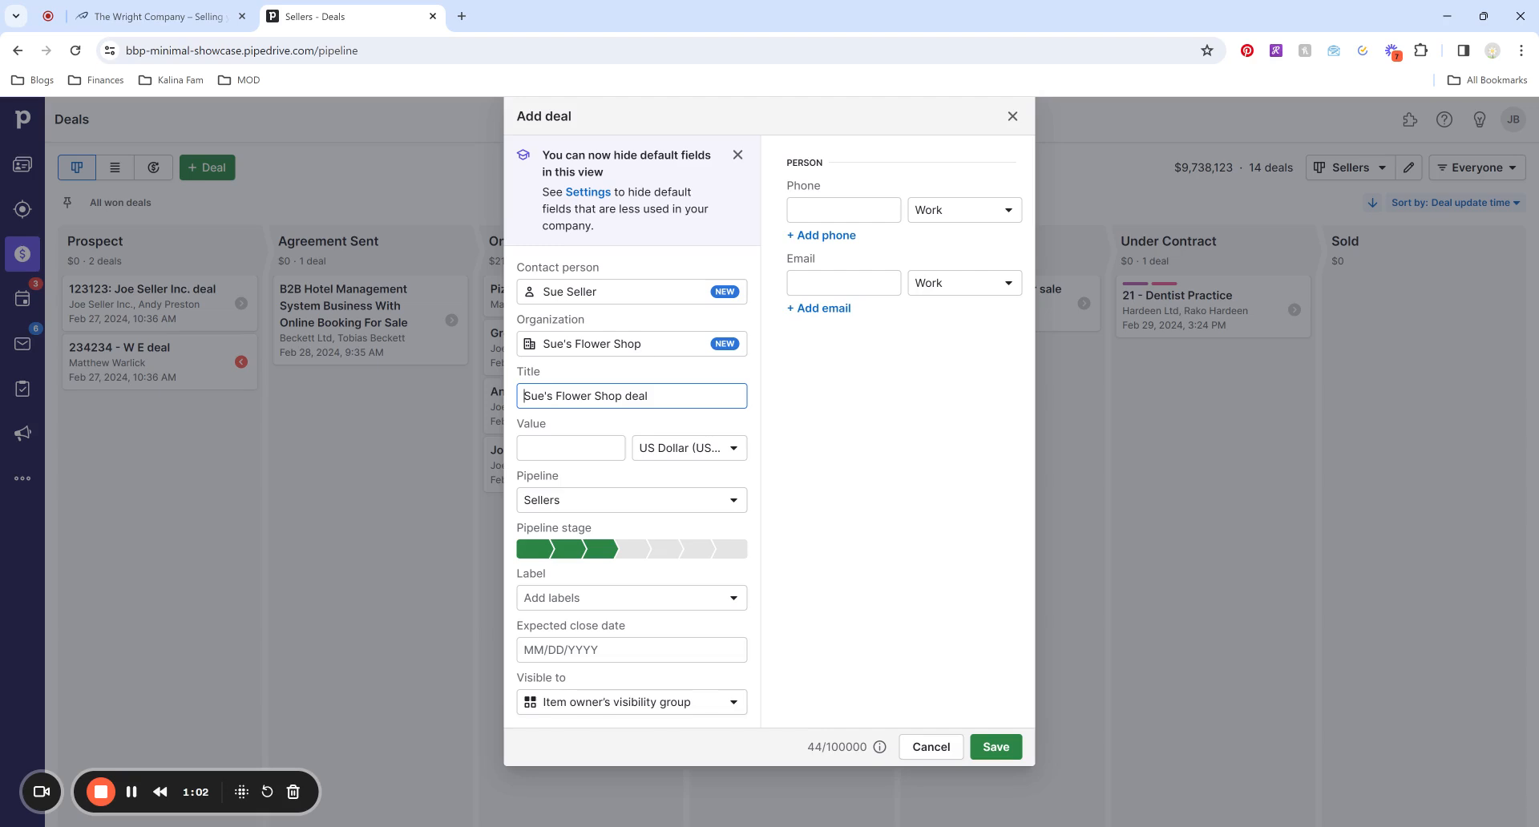
pyautogui.click(569, 433)
pyautogui.click(570, 446)
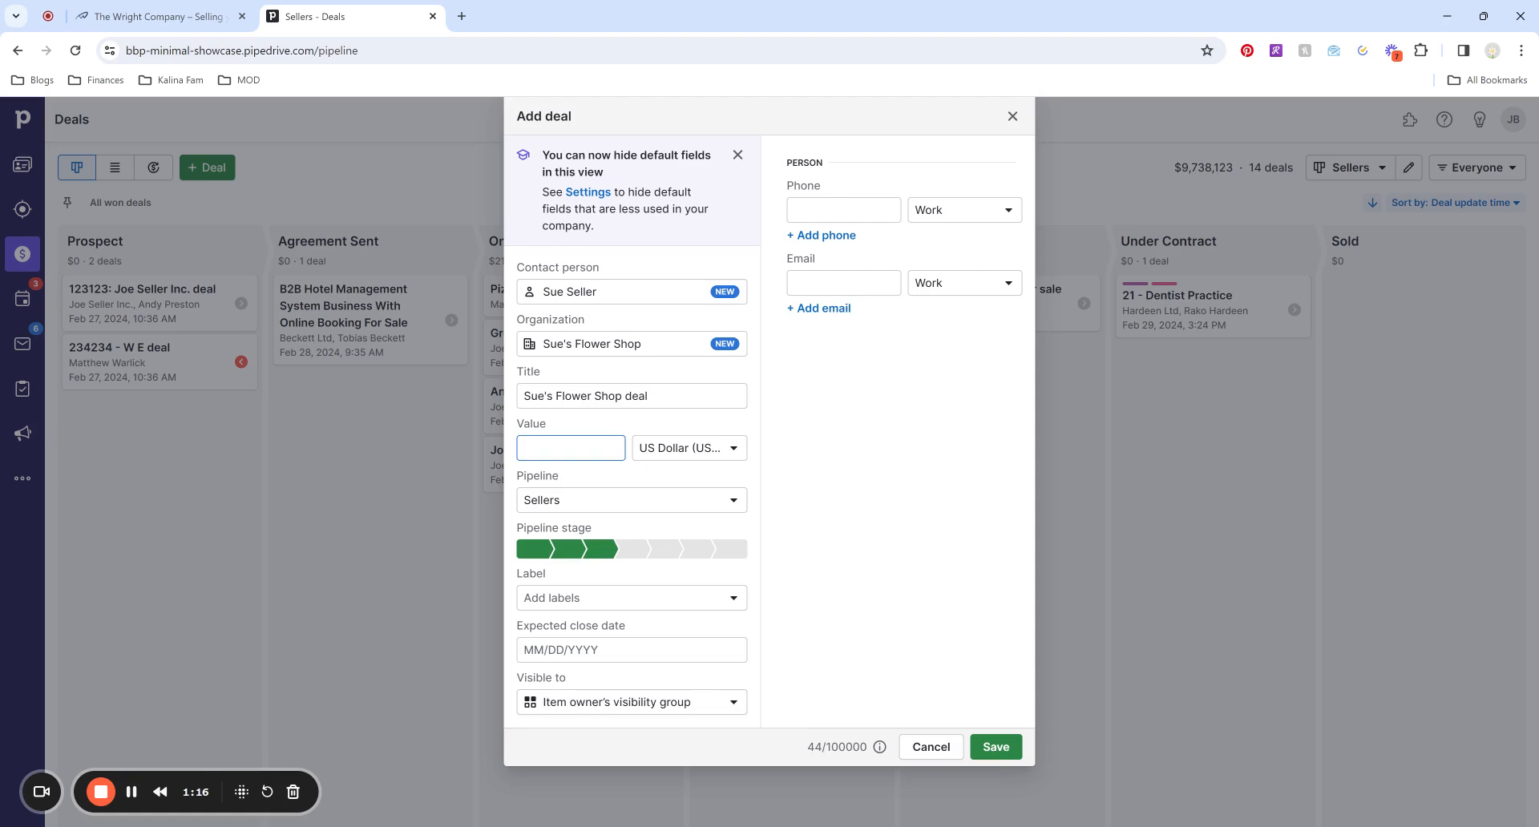
# Set value 50000, Sellers pipeline at the Onboarding stage, and the SELLER label.
pyautogui.write('50000')
pyautogui.click(733, 503)
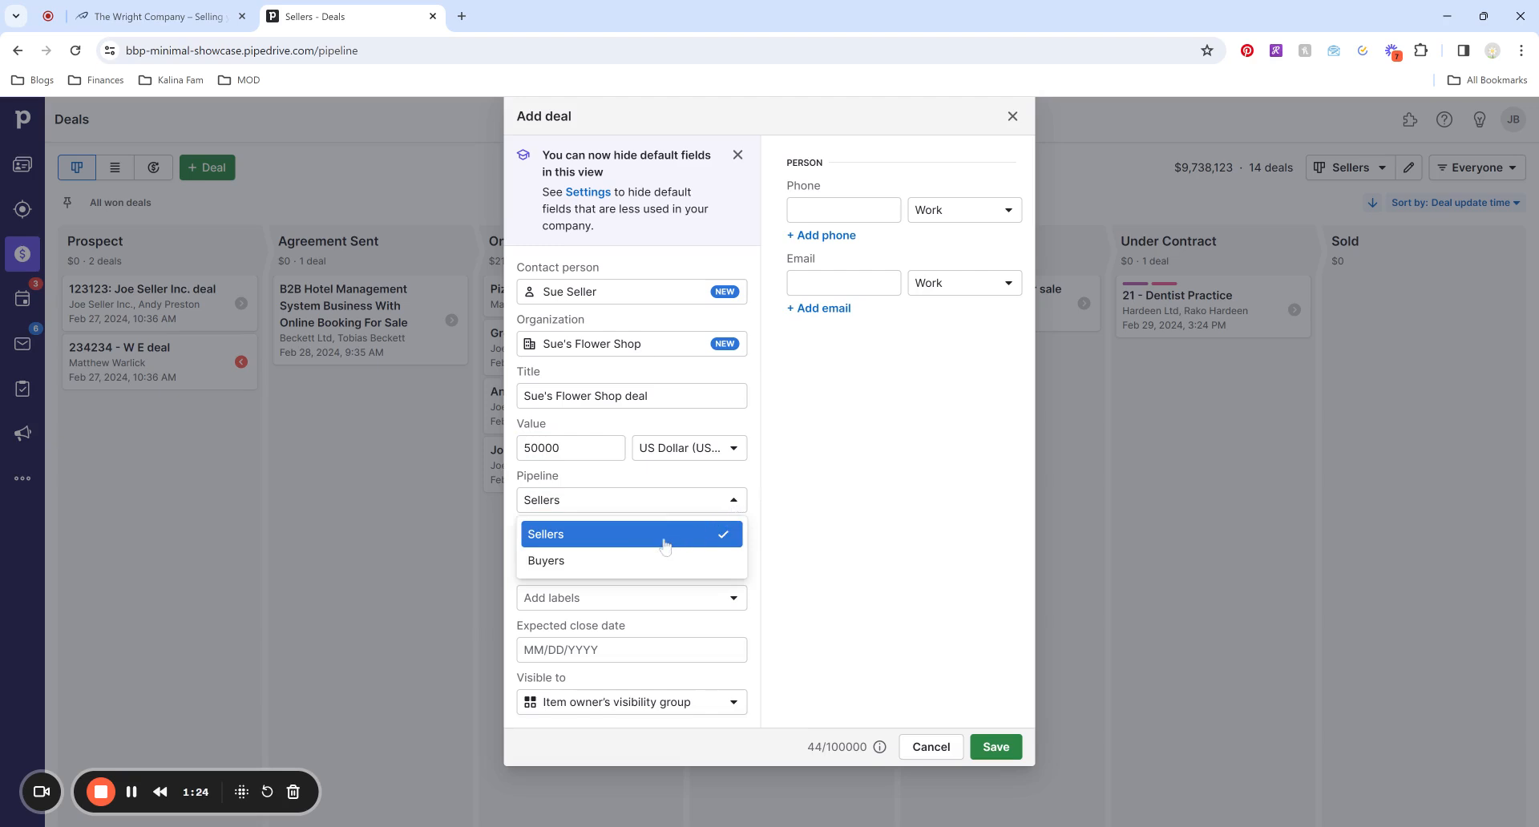
pyautogui.click(601, 536)
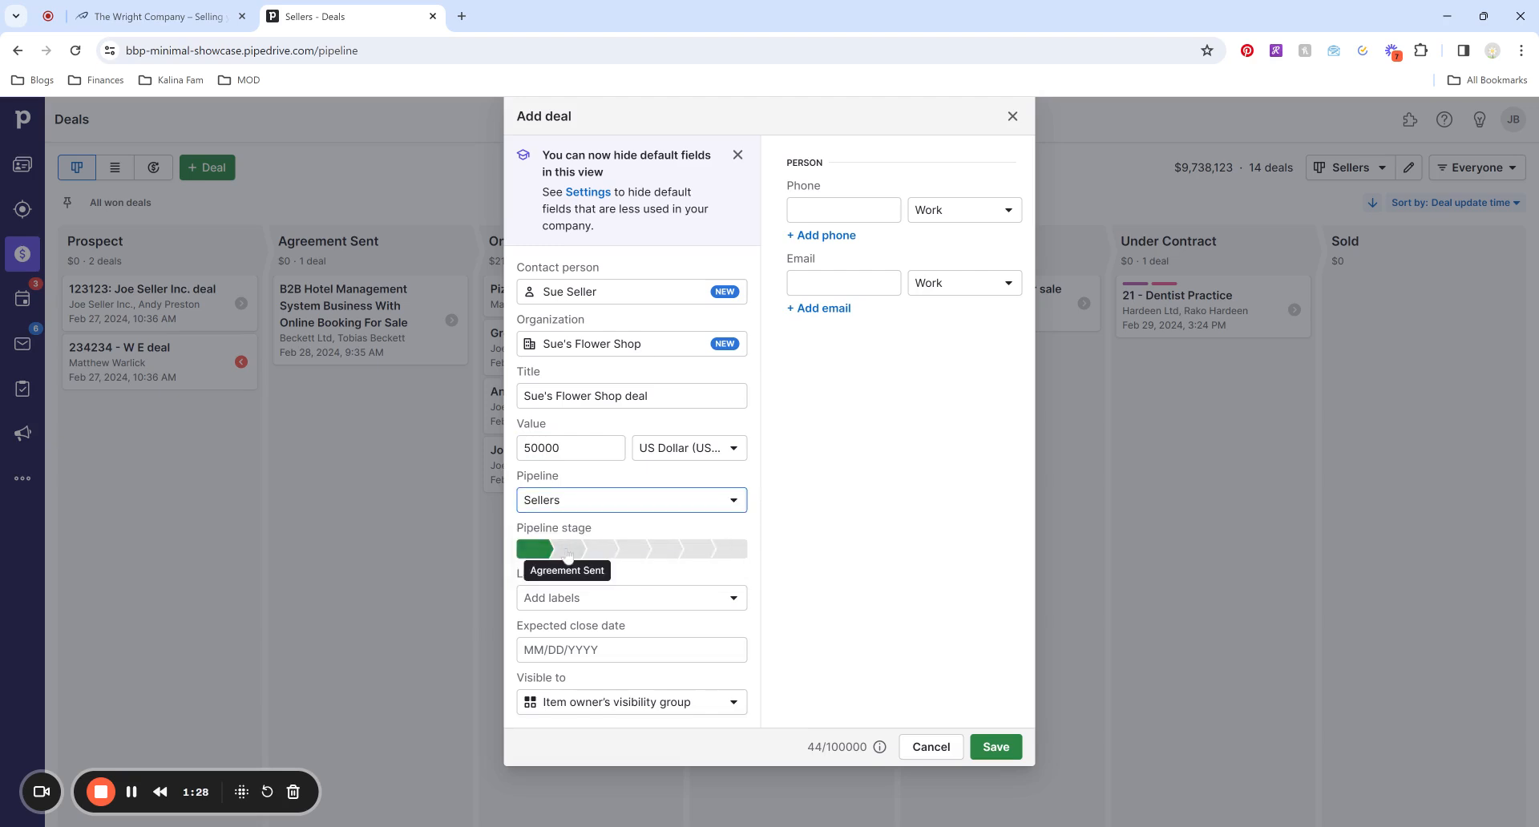
pyautogui.click(602, 553)
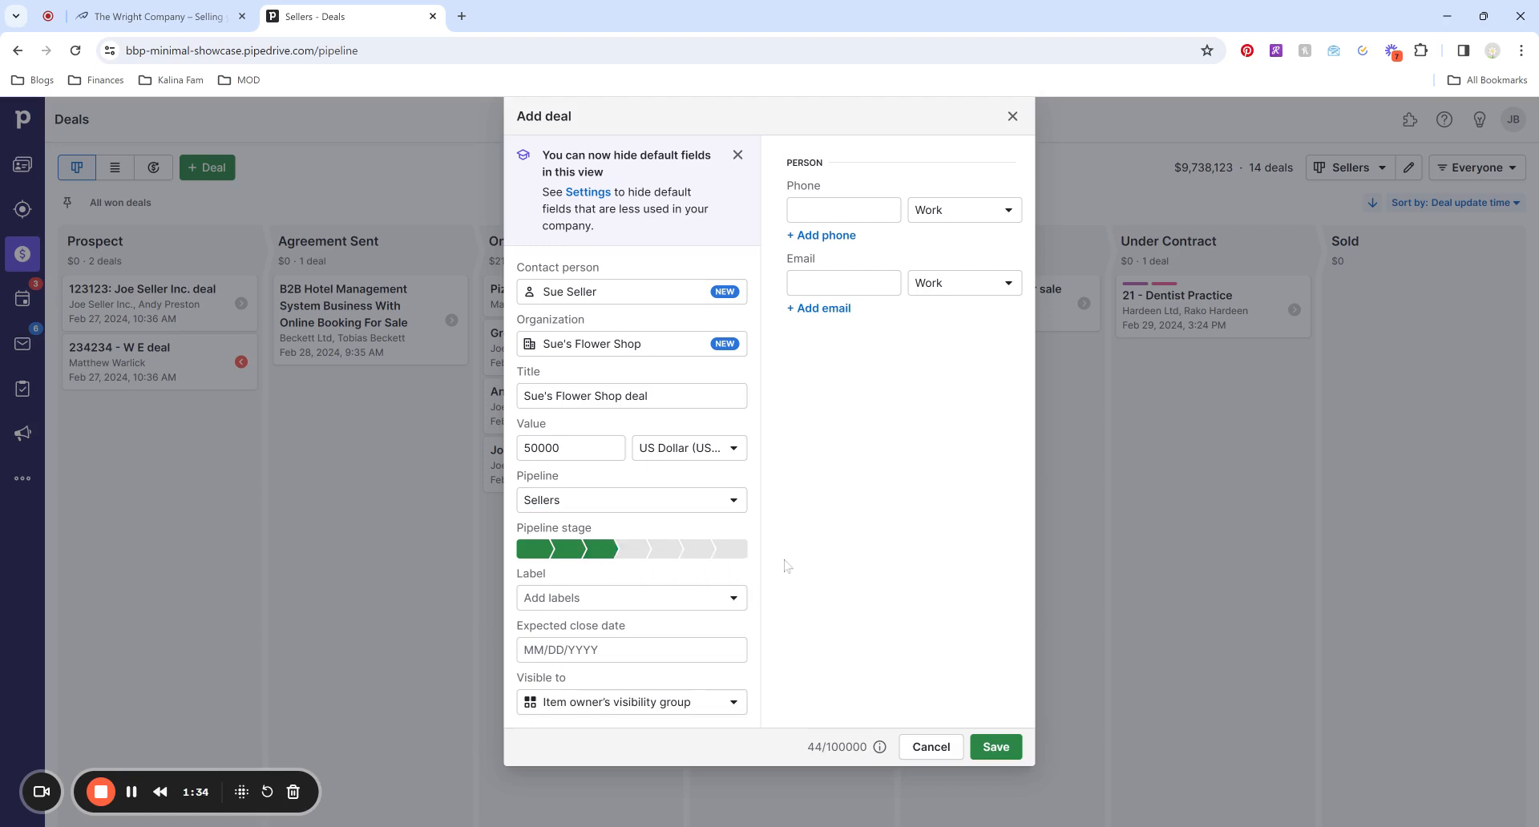
pyautogui.click(572, 608)
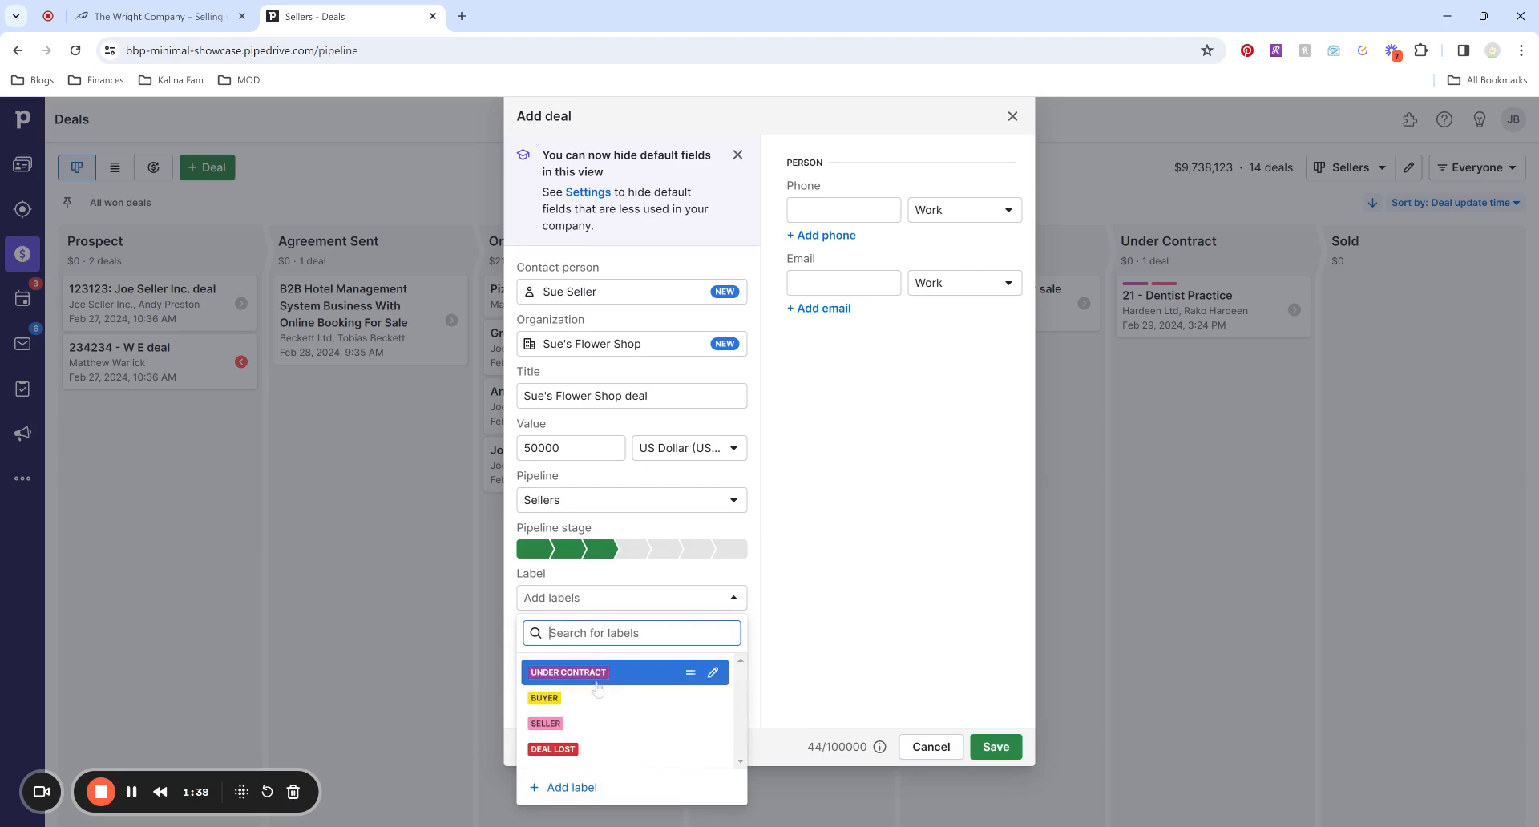
pyautogui.click(592, 728)
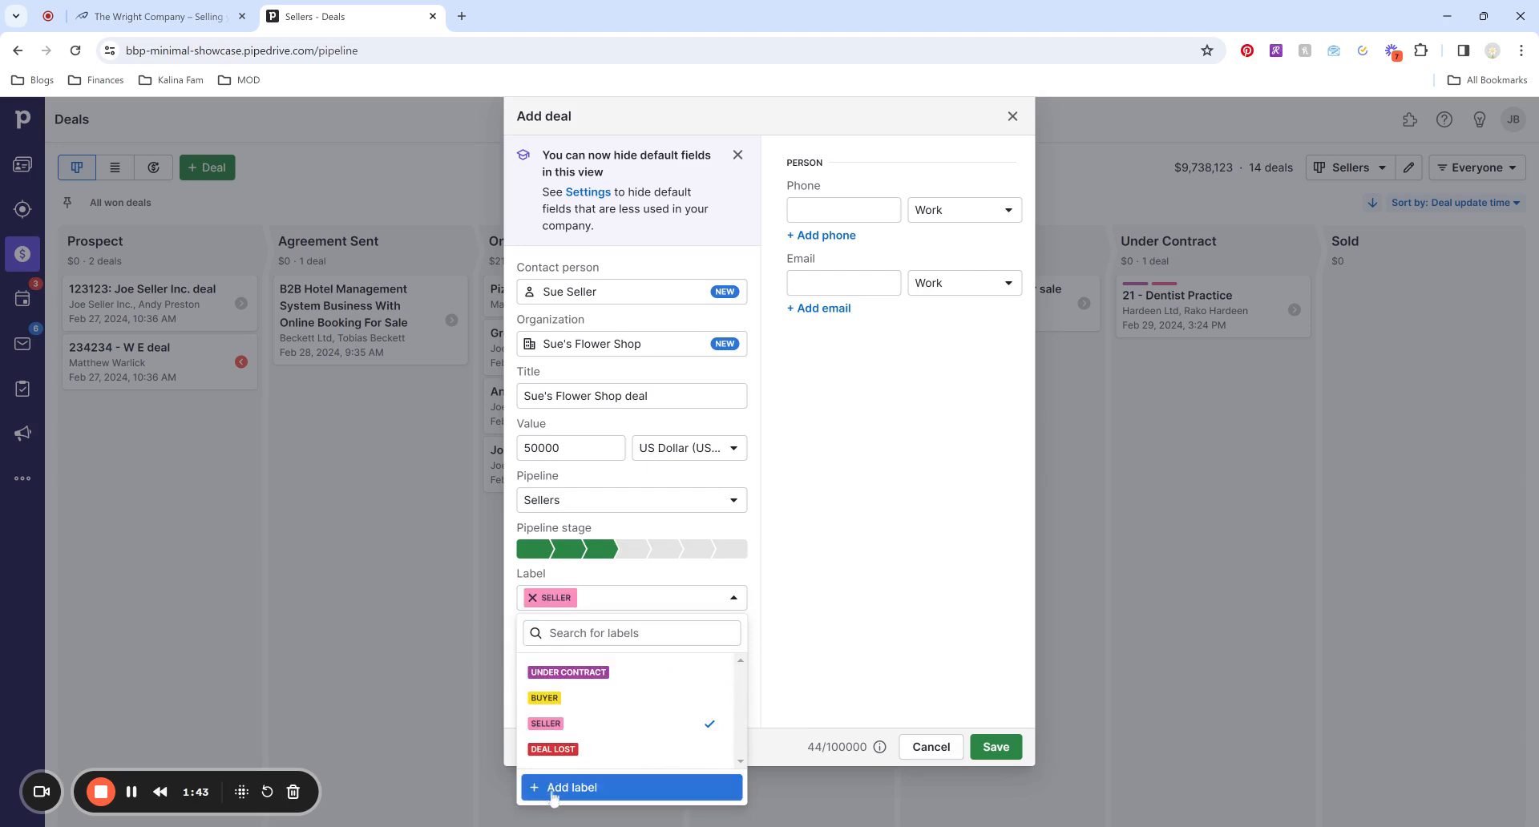
pyautogui.click(886, 694)
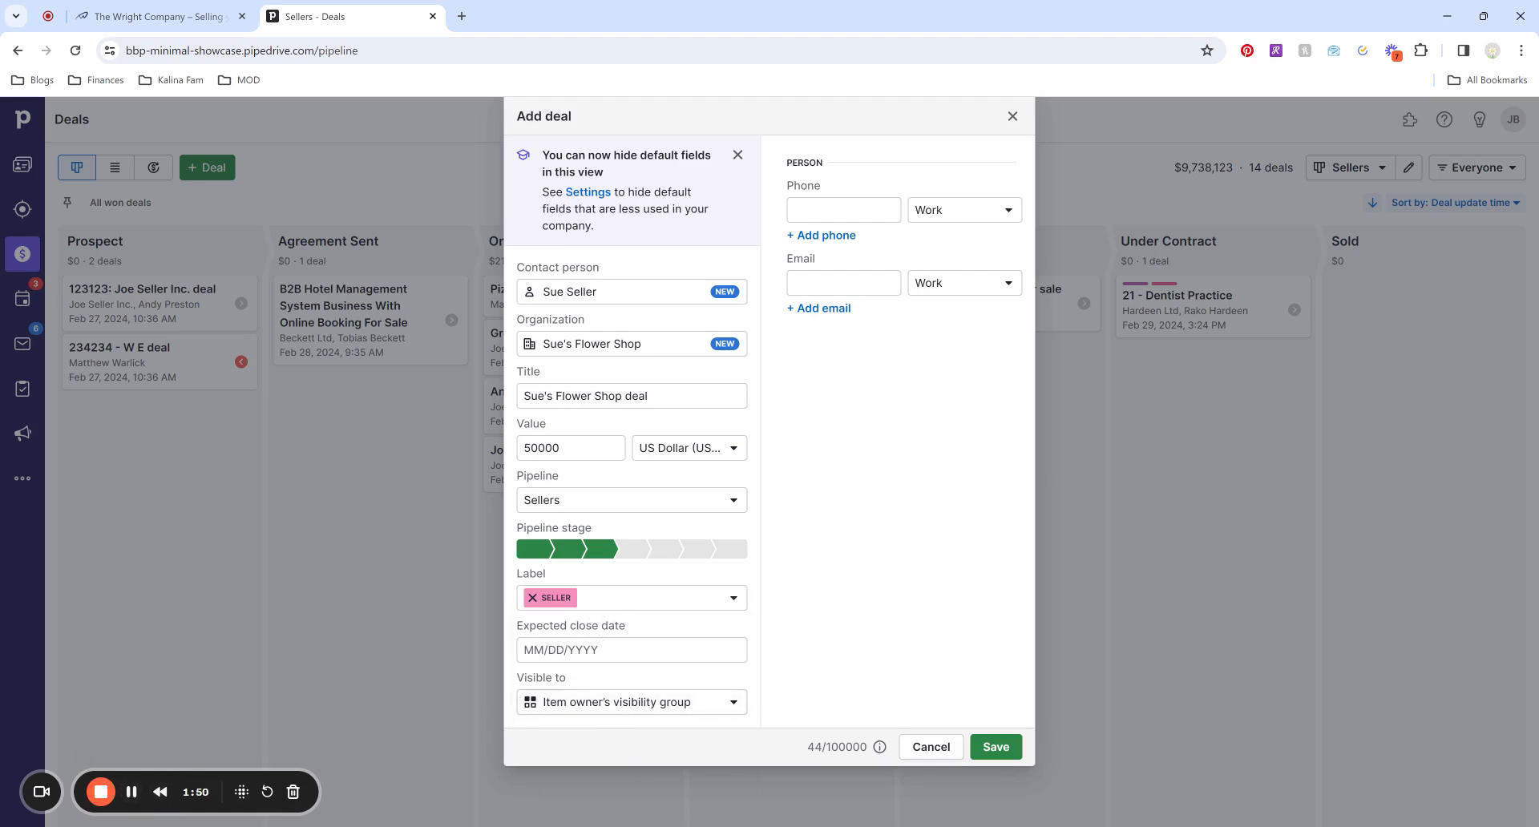
# Add the contact's phone number and e-mail address, then save the deal.
pyautogui.click(844, 210)
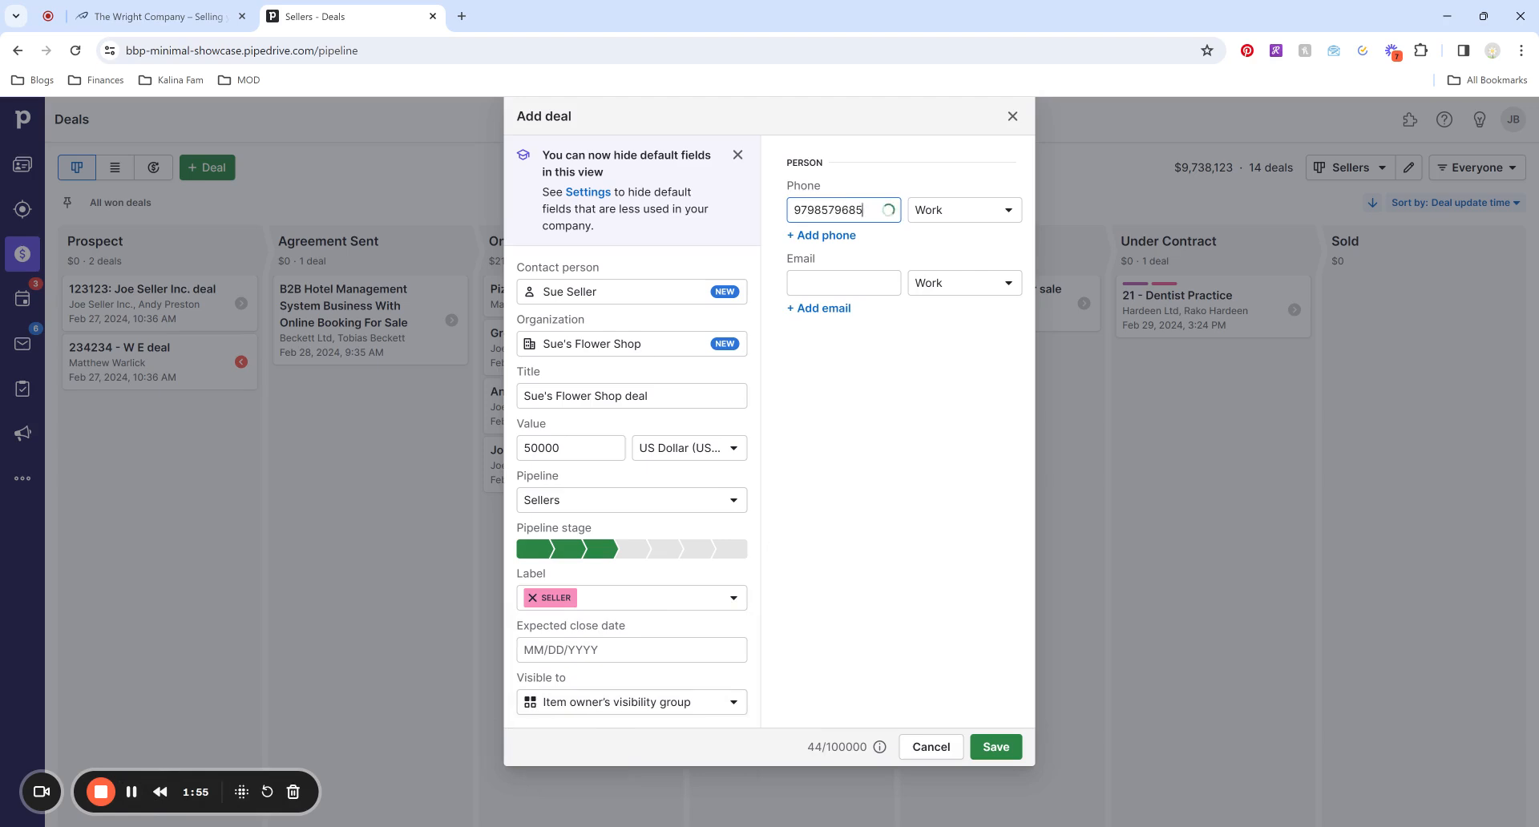
pyautogui.click(846, 282)
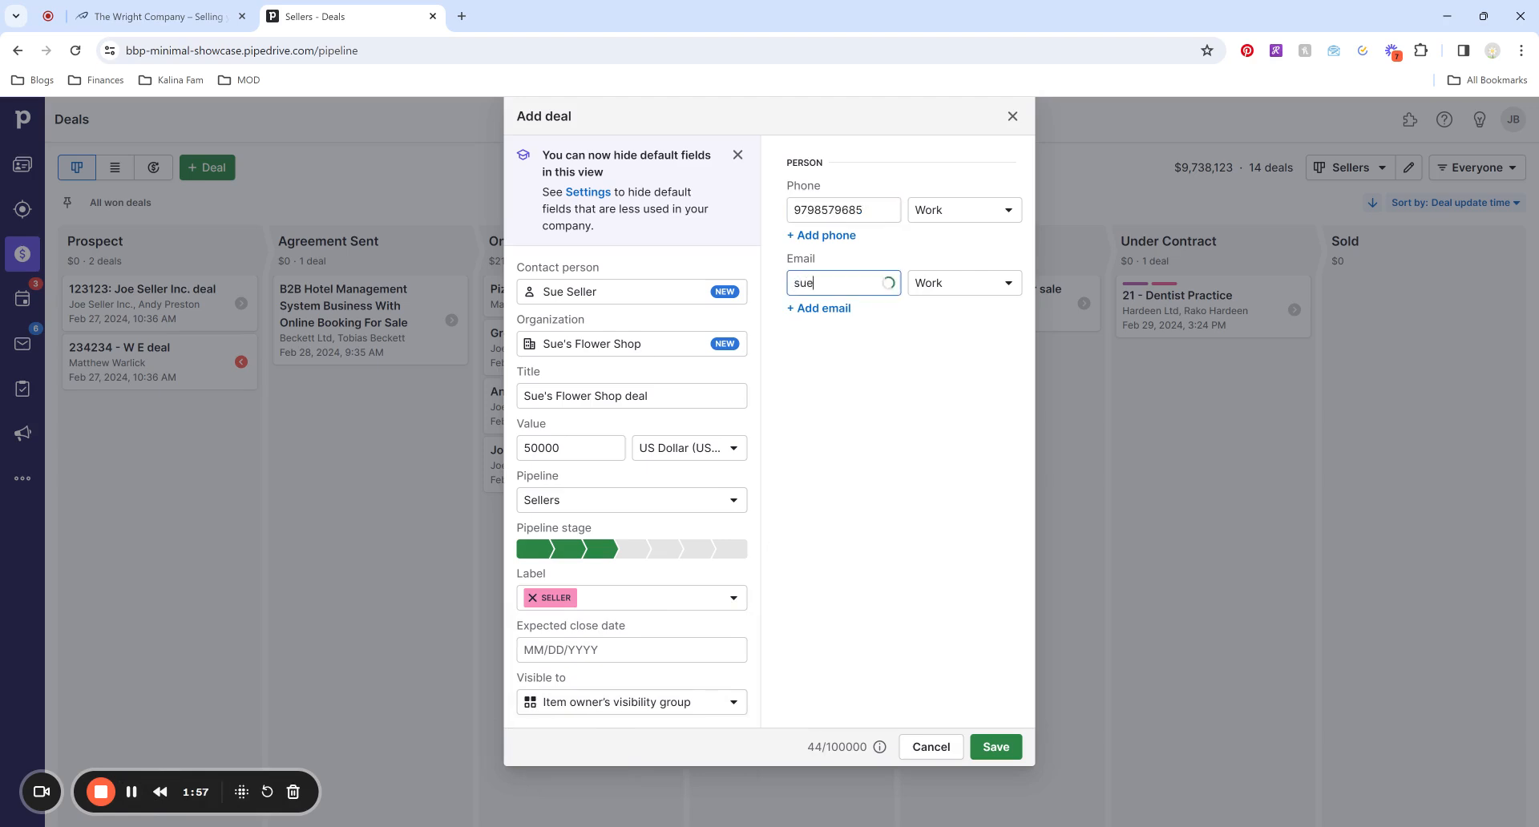
pyautogui.click(1001, 751)
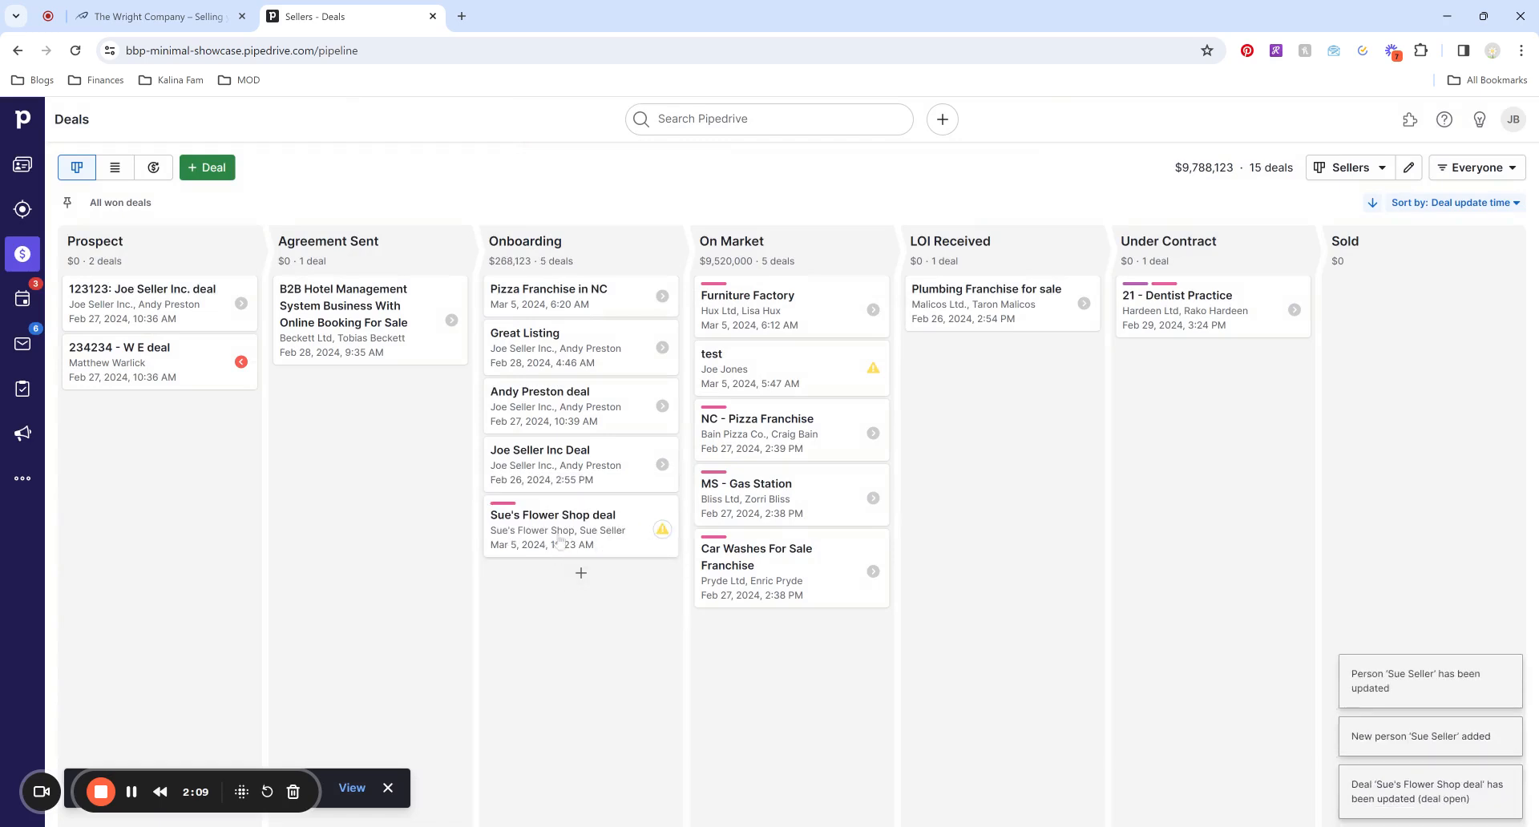
# Open Sue's Flower Shop deal and set its Show on Web field to Yes.
pyautogui.click(573, 535)
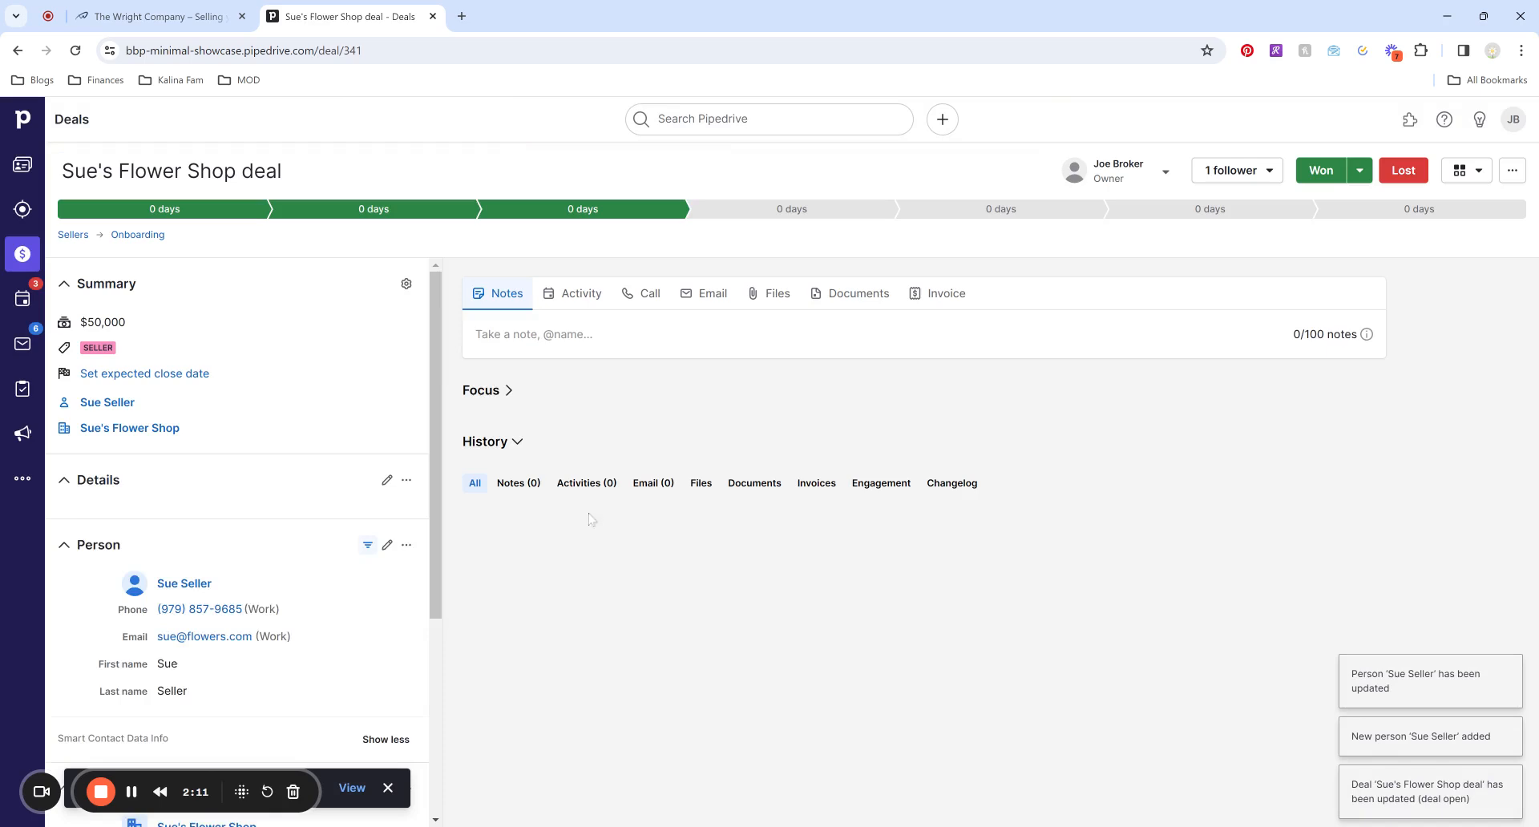
pyautogui.scroll(-3, 164, 401)
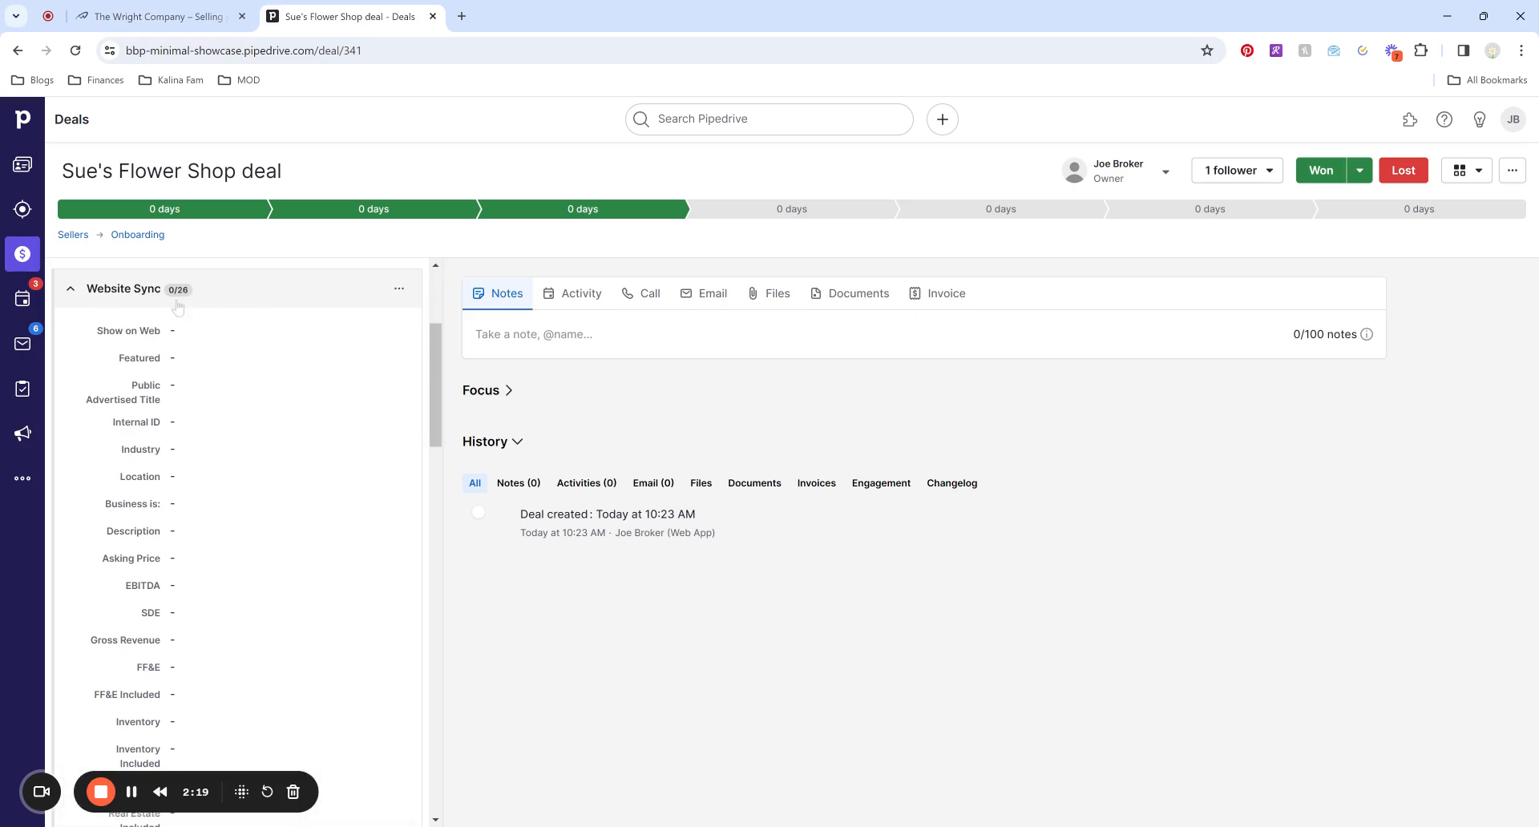
pyautogui.click(205, 333)
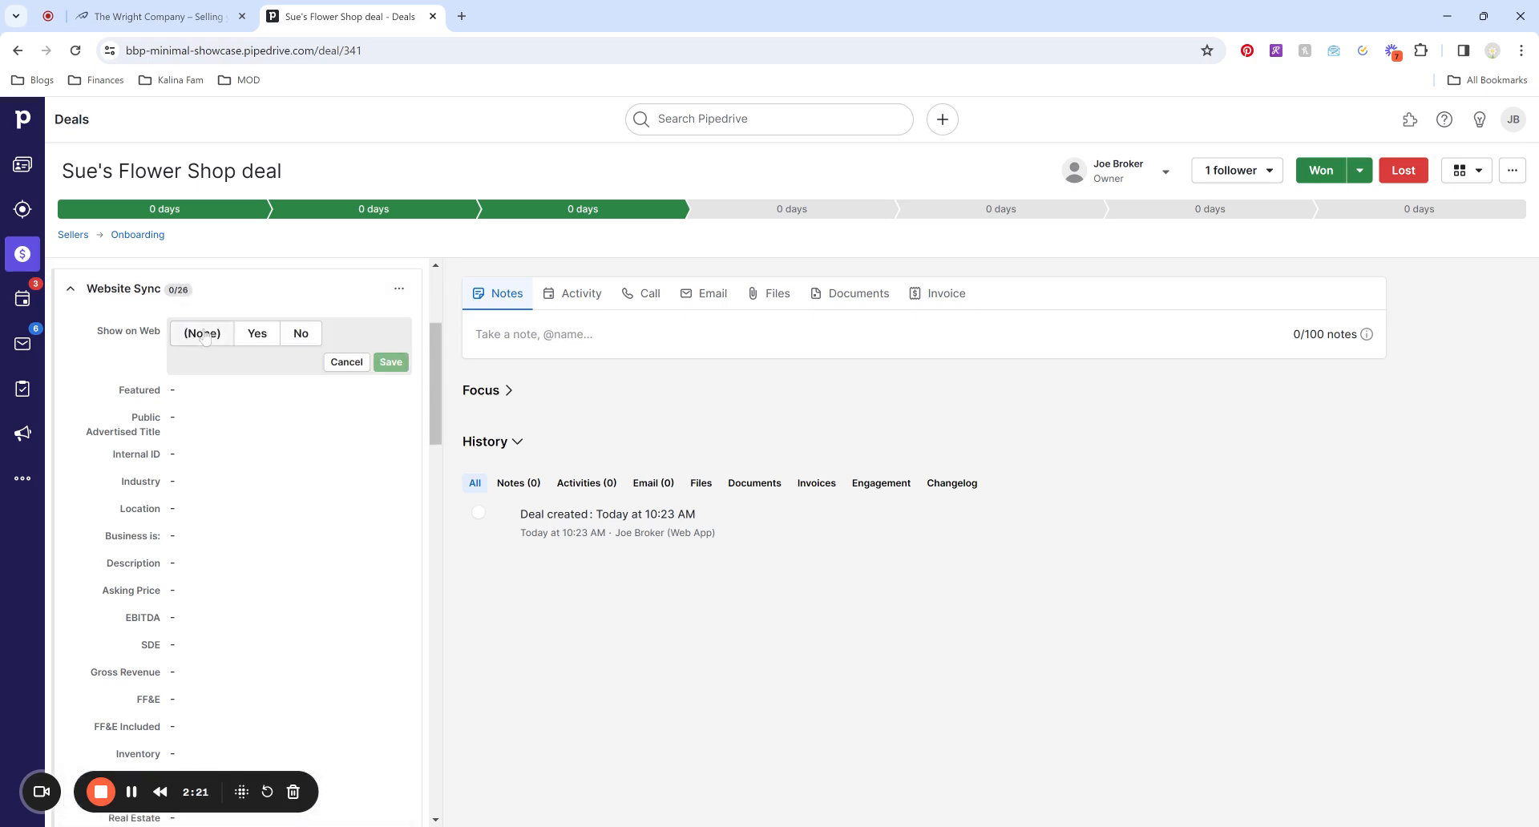
pyautogui.click(258, 334)
pyautogui.click(380, 367)
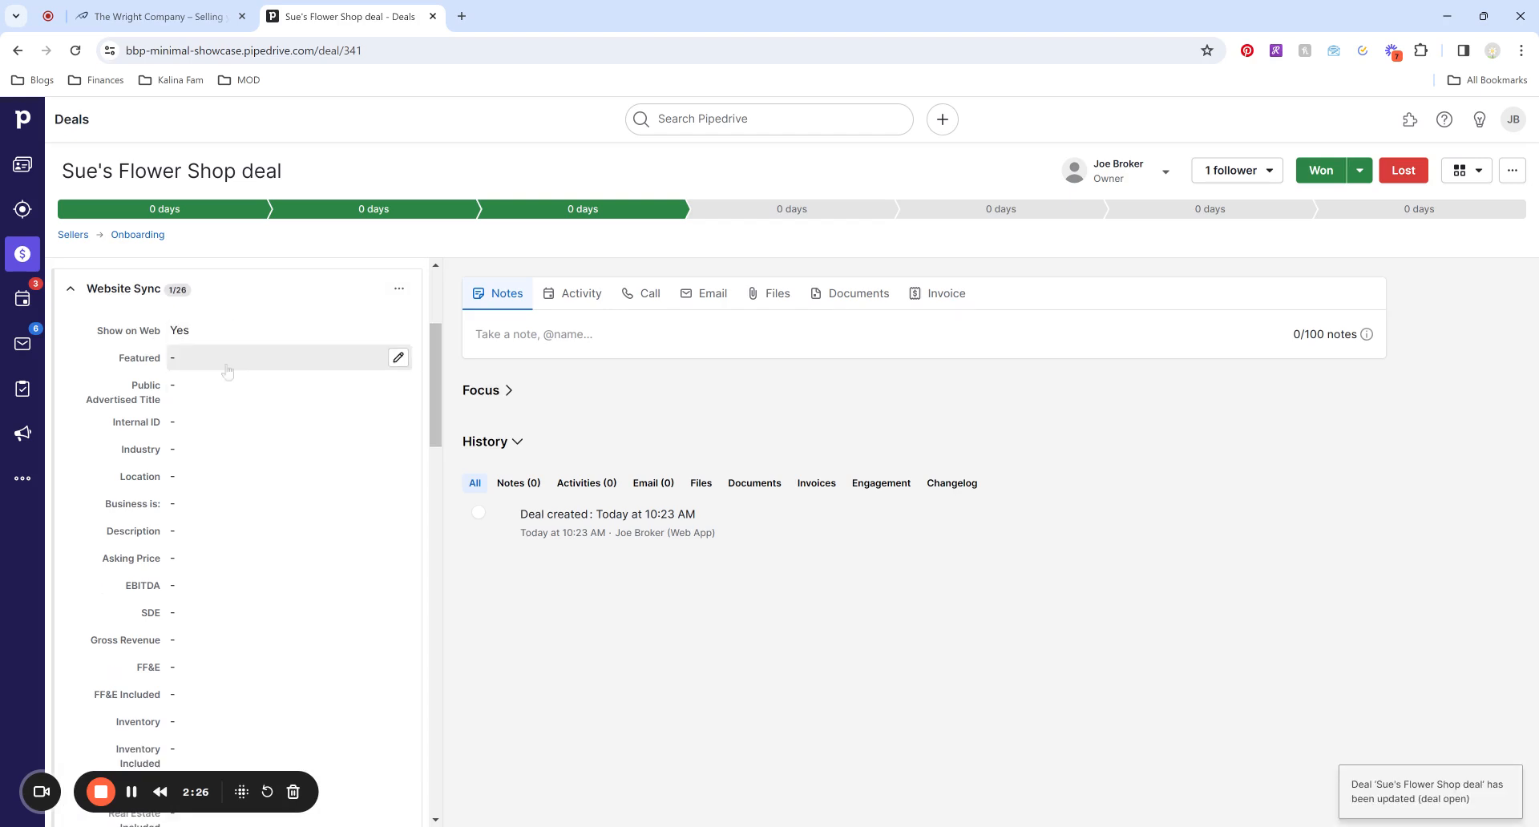
pyautogui.click(214, 362)
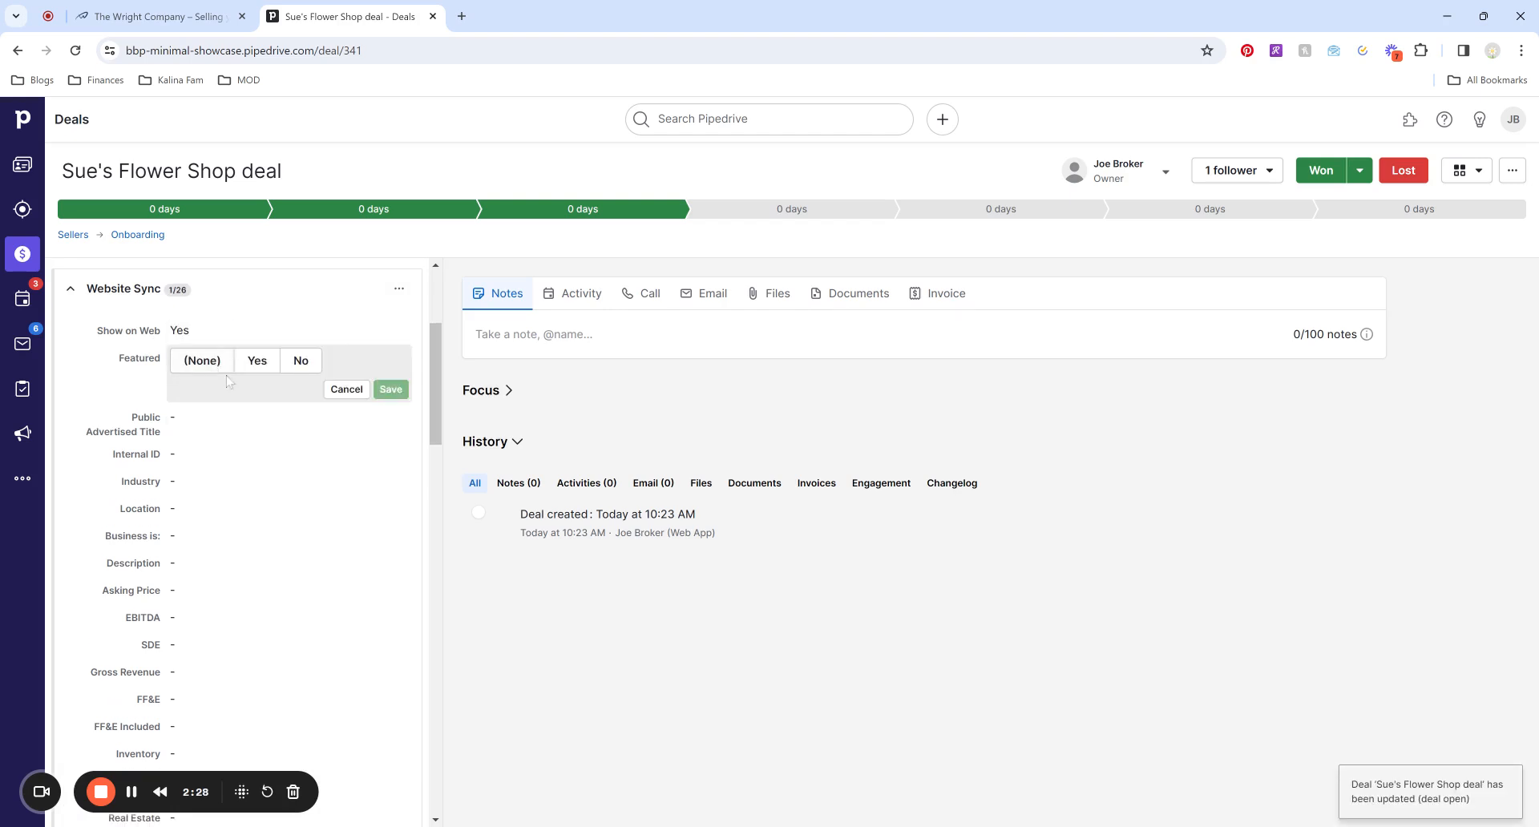
pyautogui.click(161, 17)
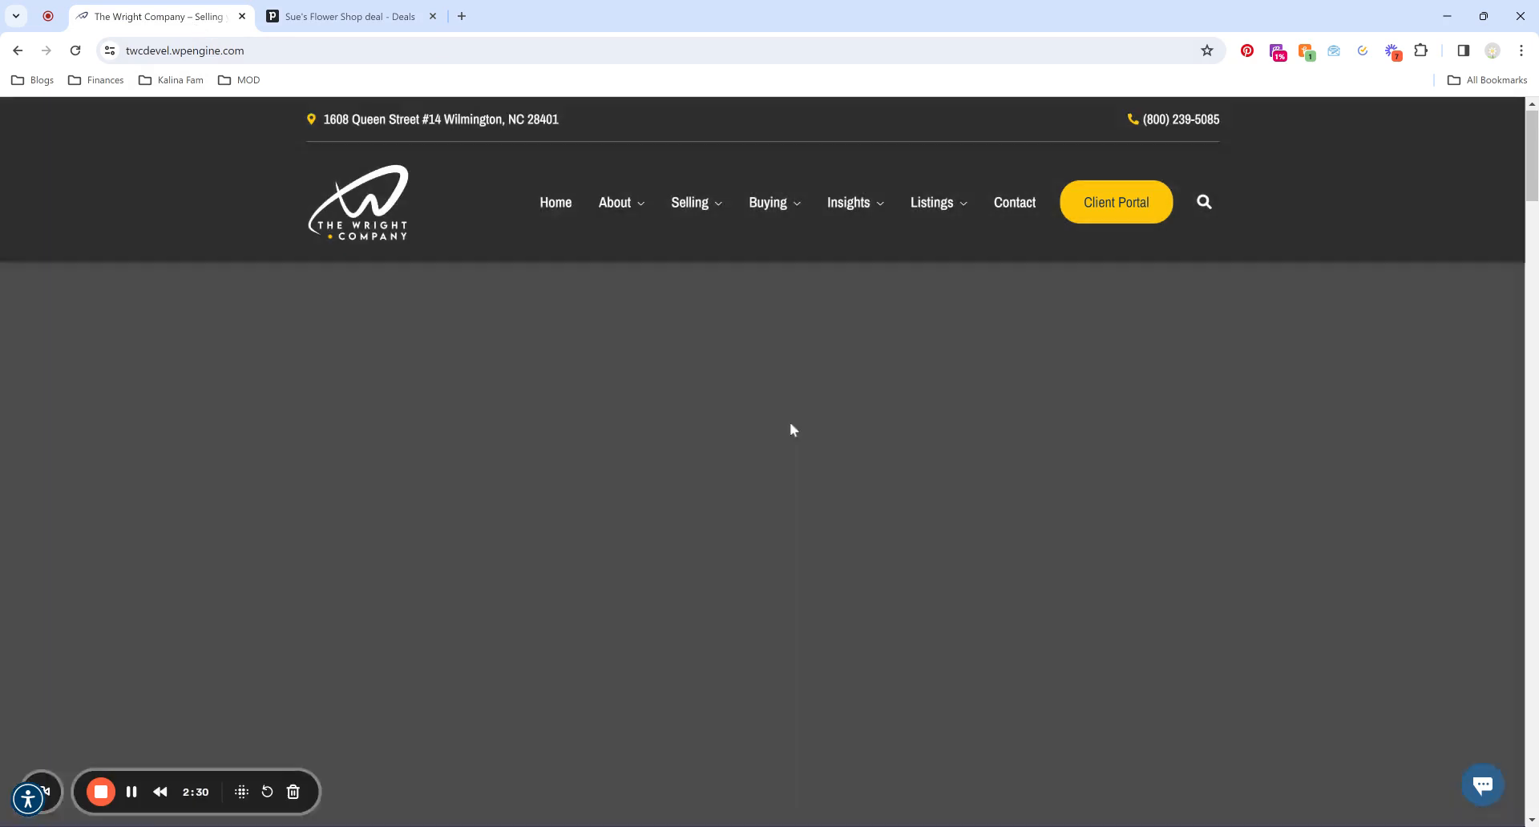
pyautogui.scroll(-20, 799, 418)
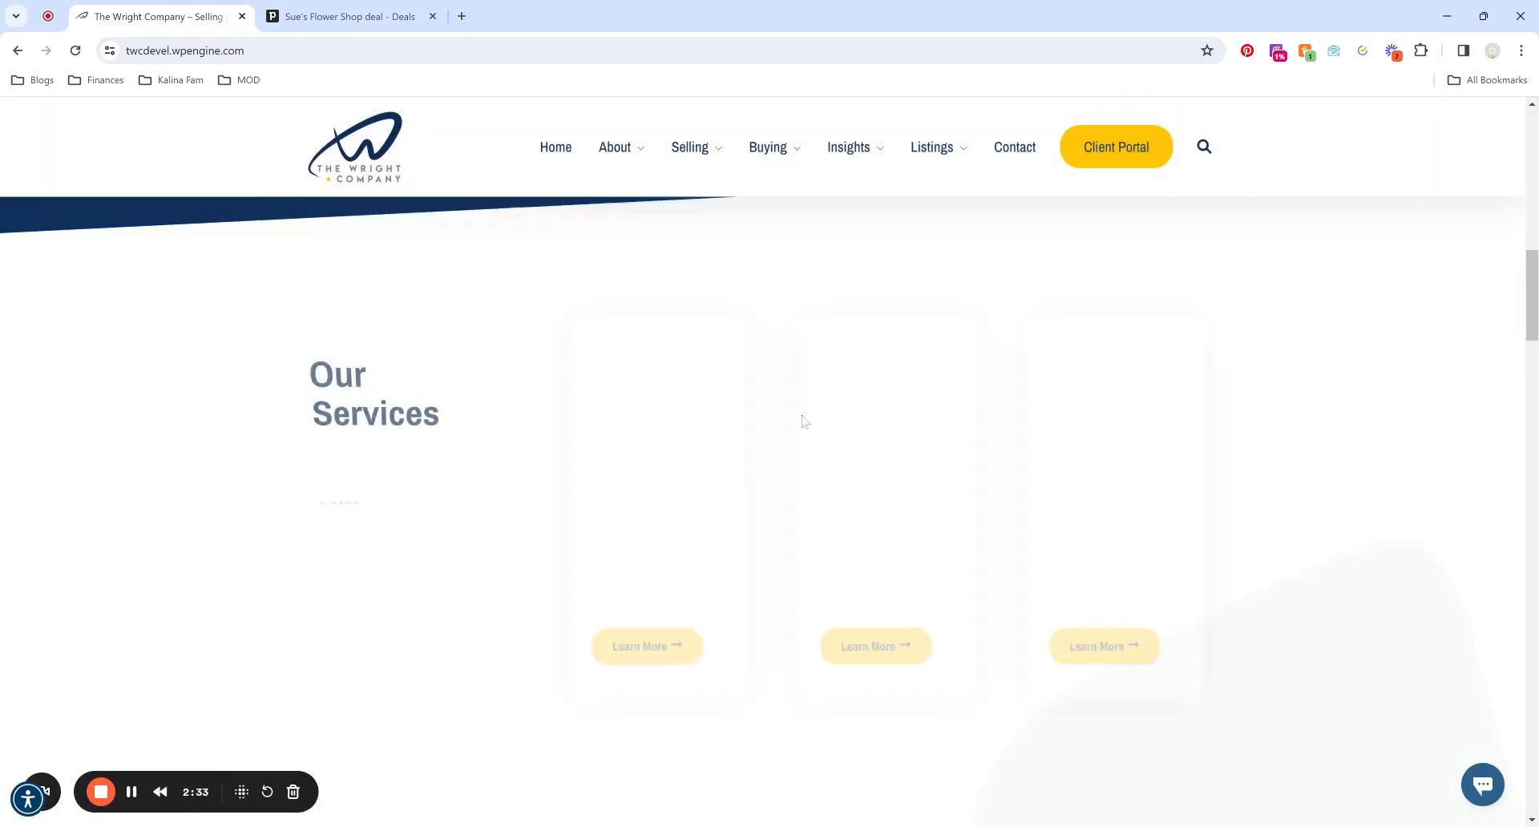
pyautogui.scroll(-3, 805, 421)
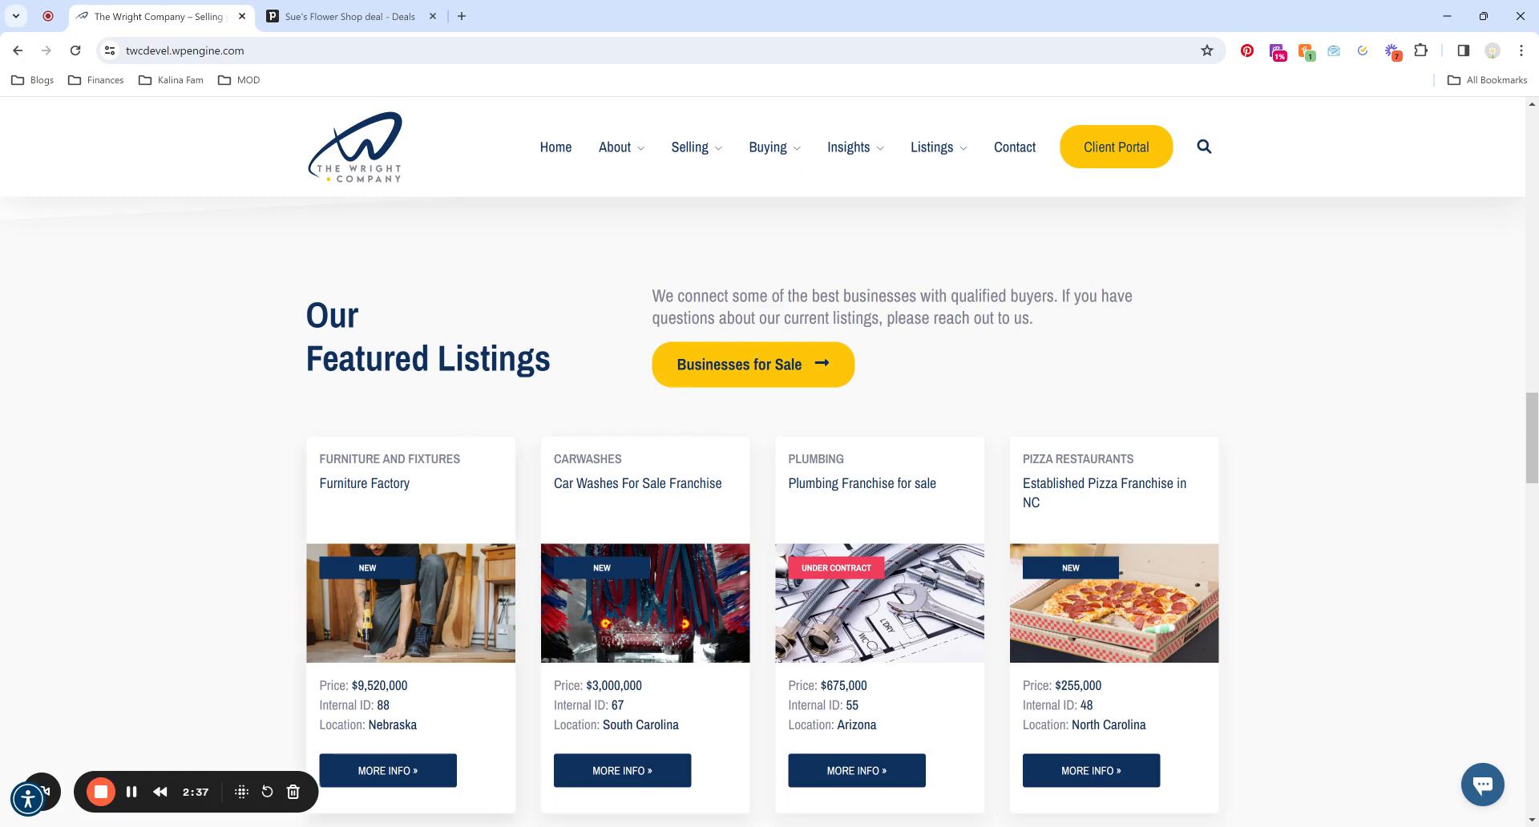
pyautogui.click(353, 18)
pyautogui.click(301, 361)
# Set Featured to No, Public Advertised Title to 'Sue's Flower Shop', and Internal ID 24-8.
pyautogui.click(391, 390)
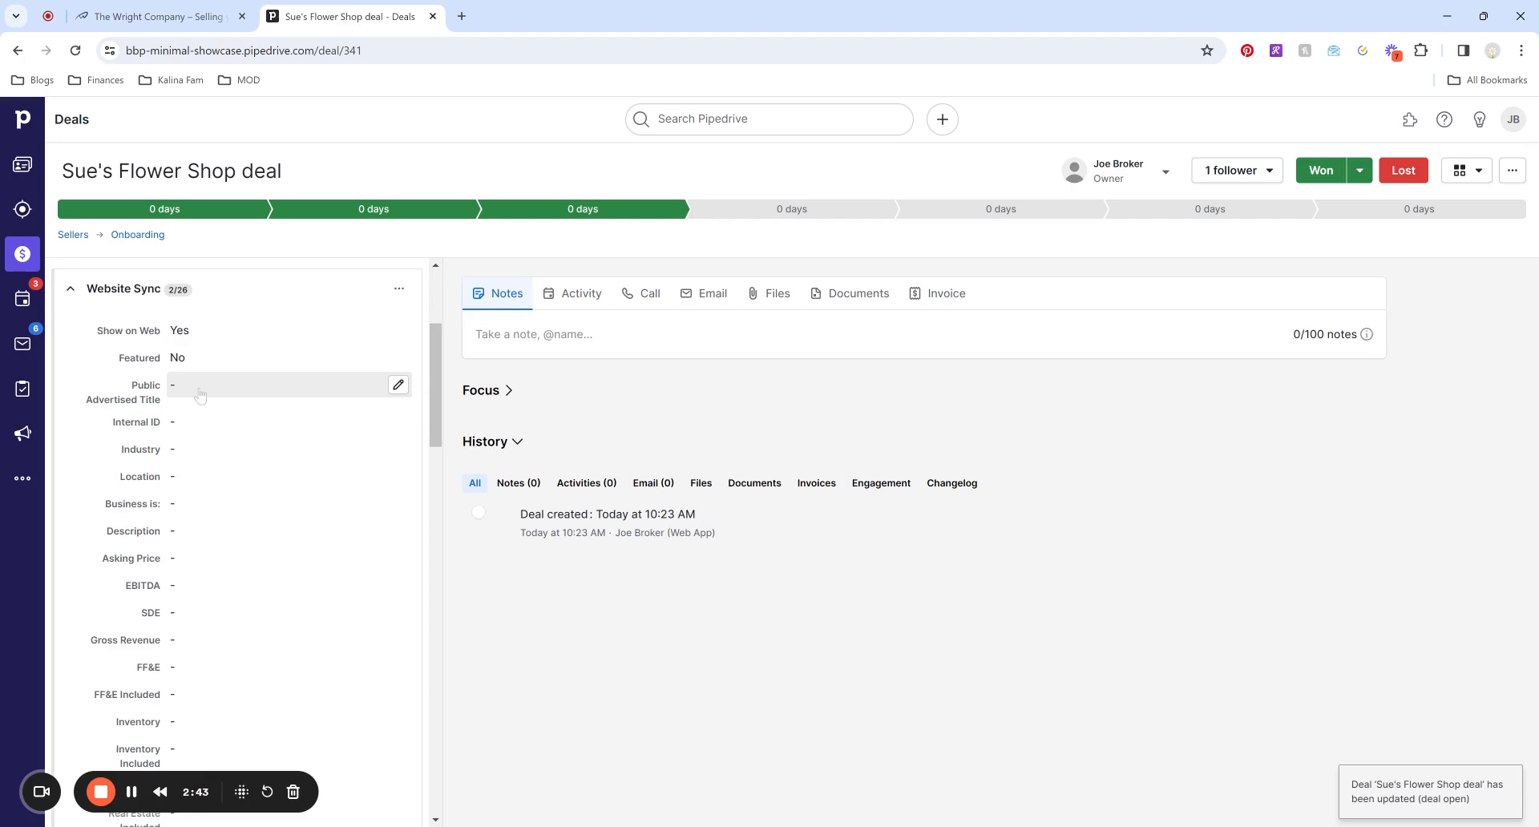
pyautogui.click(200, 390)
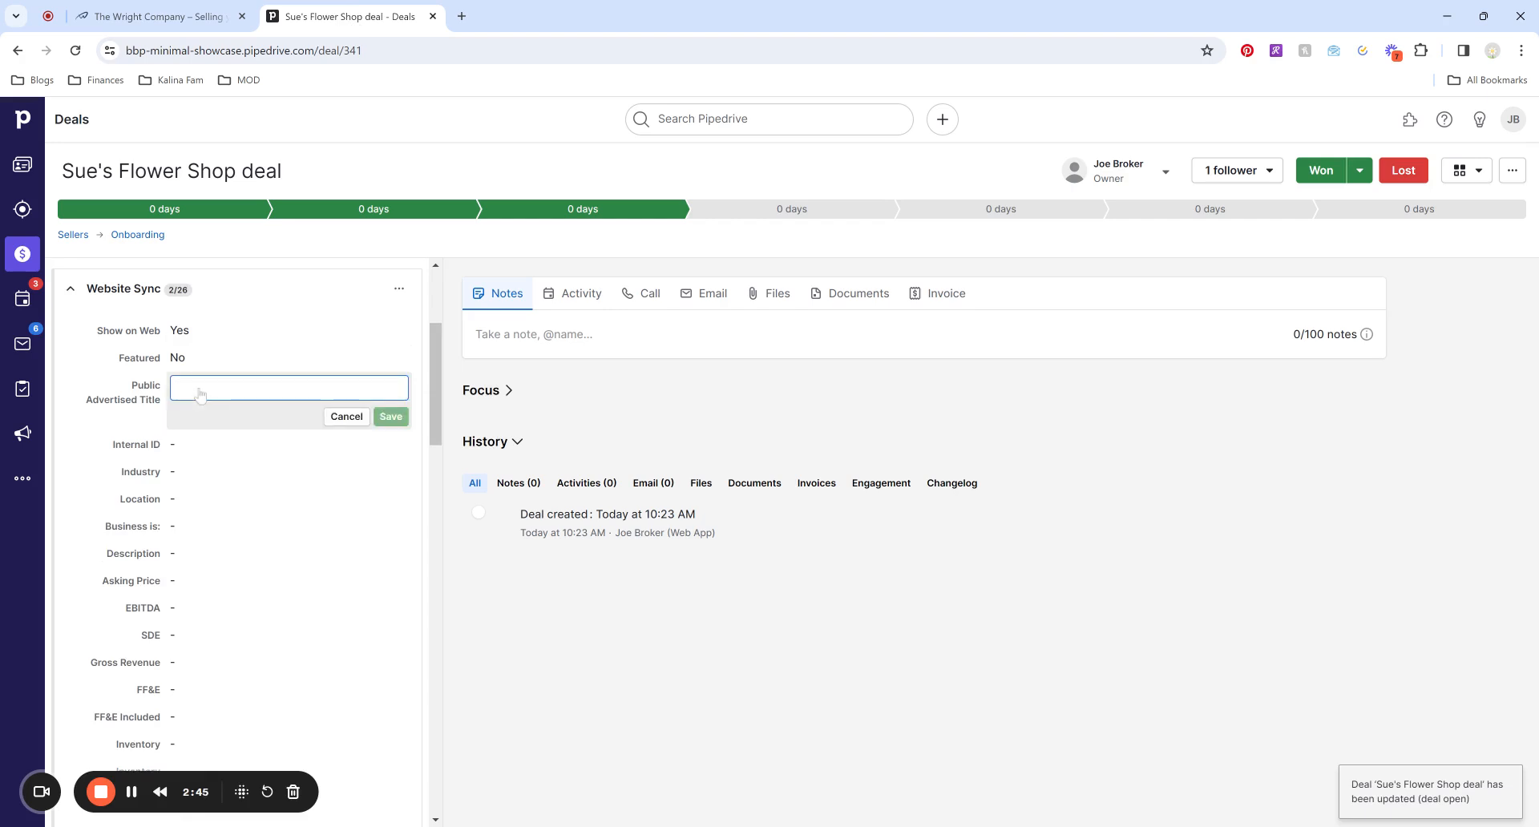
pyautogui.write("Sue's Flower Shop")
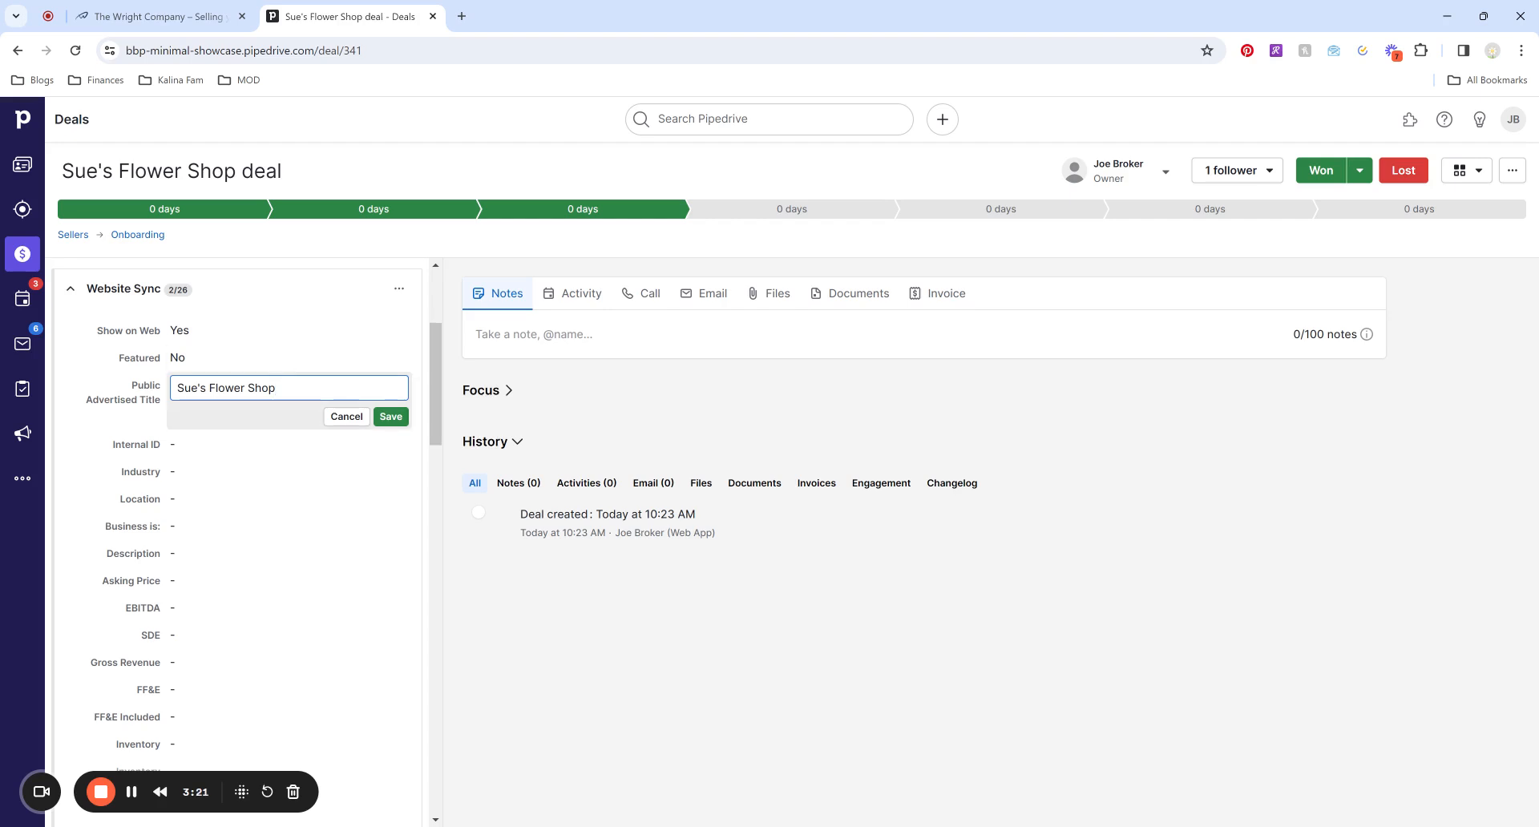
pyautogui.press('Tab')
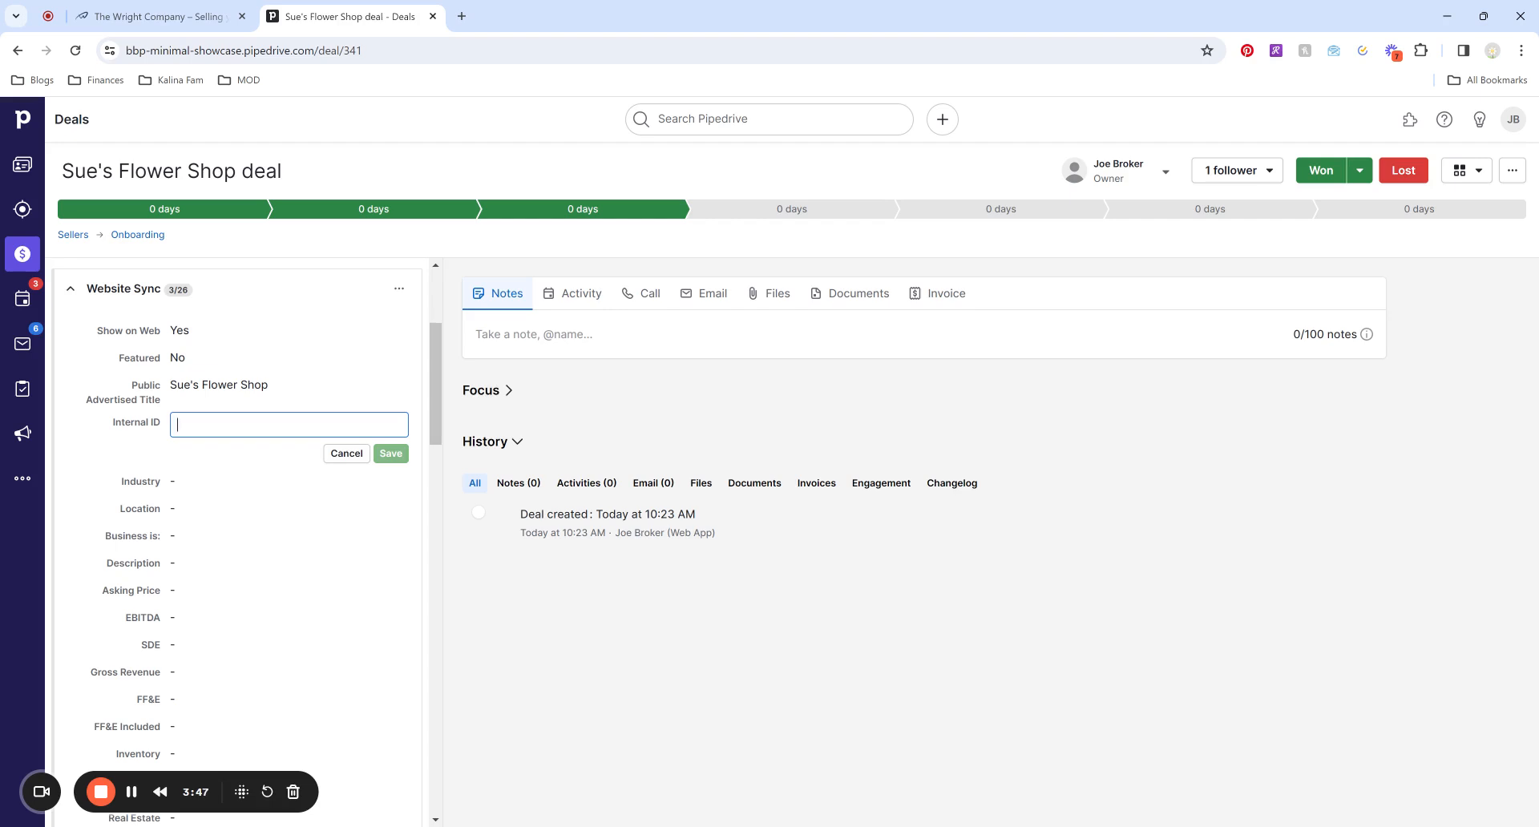
pyautogui.write('24-8')
# Save Internal ID 24-8, set Industry to 15.5. Flower Shops and Location to Dallas, TX.
pyautogui.click(390, 454)
pyautogui.click(214, 451)
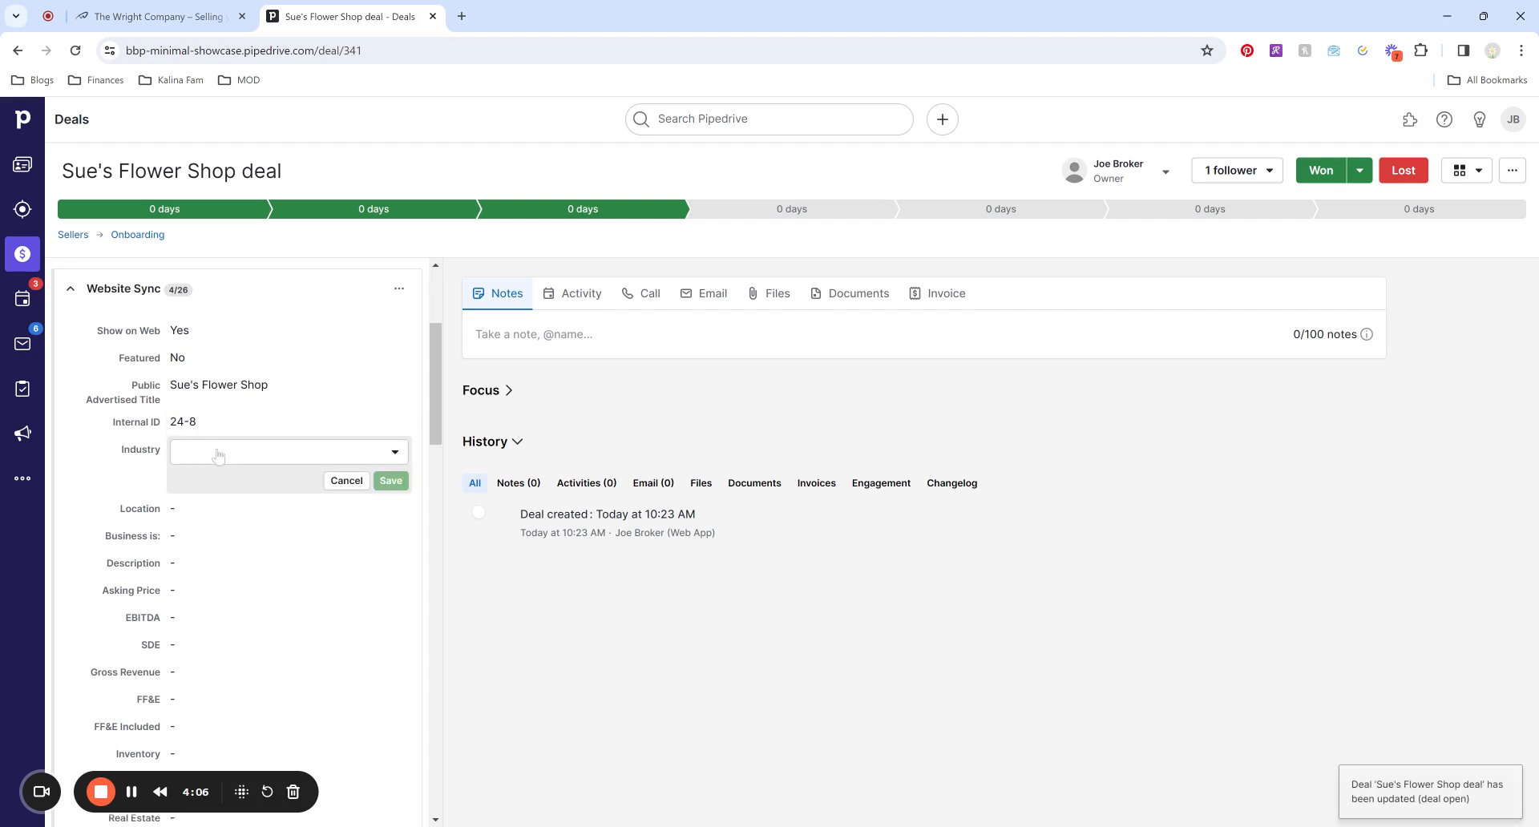
pyautogui.click(214, 454)
pyautogui.write('flo')
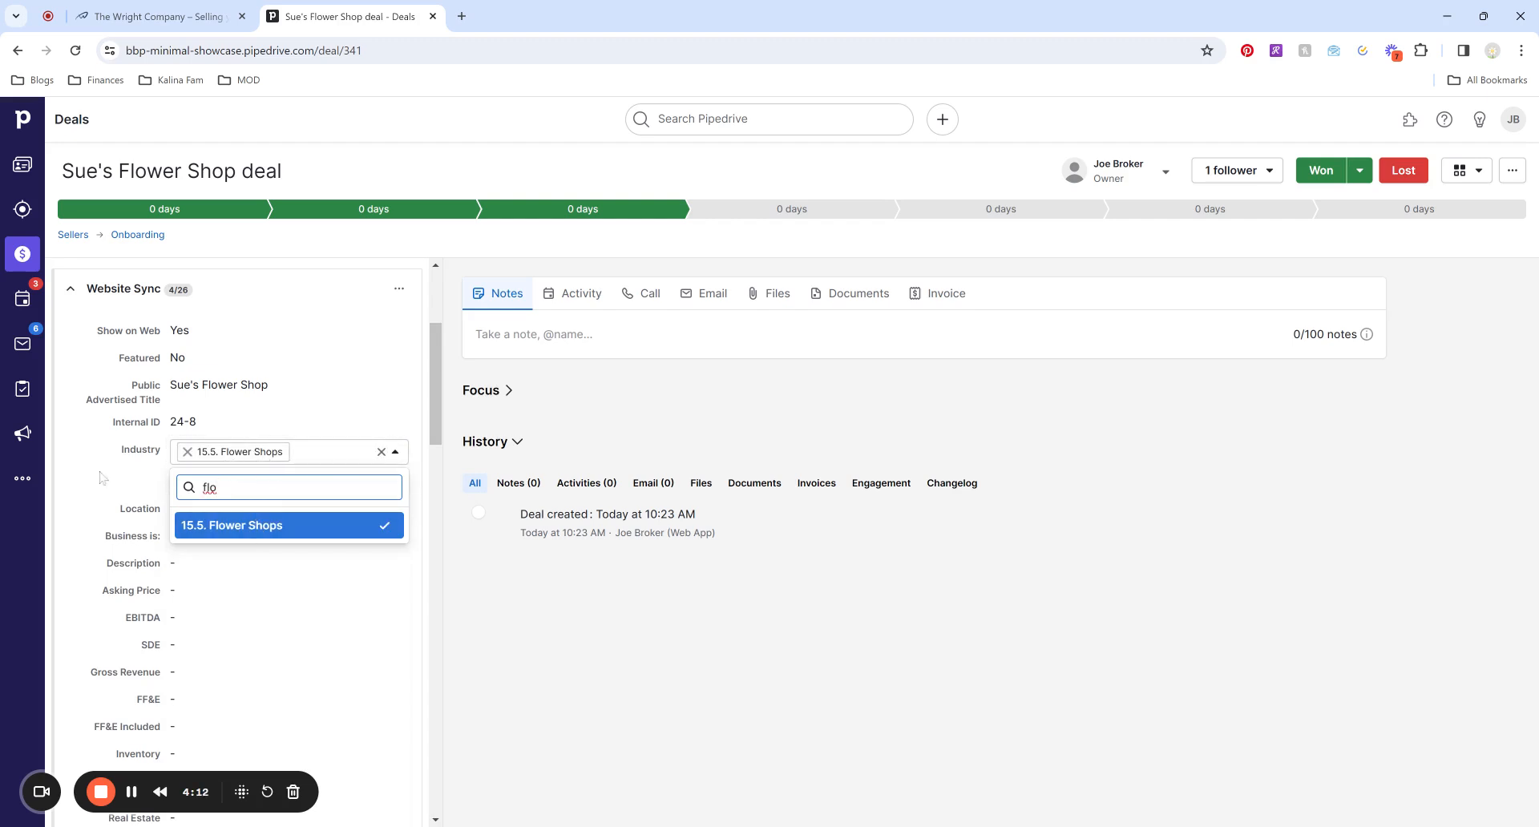
pyautogui.click(134, 482)
pyautogui.click(393, 483)
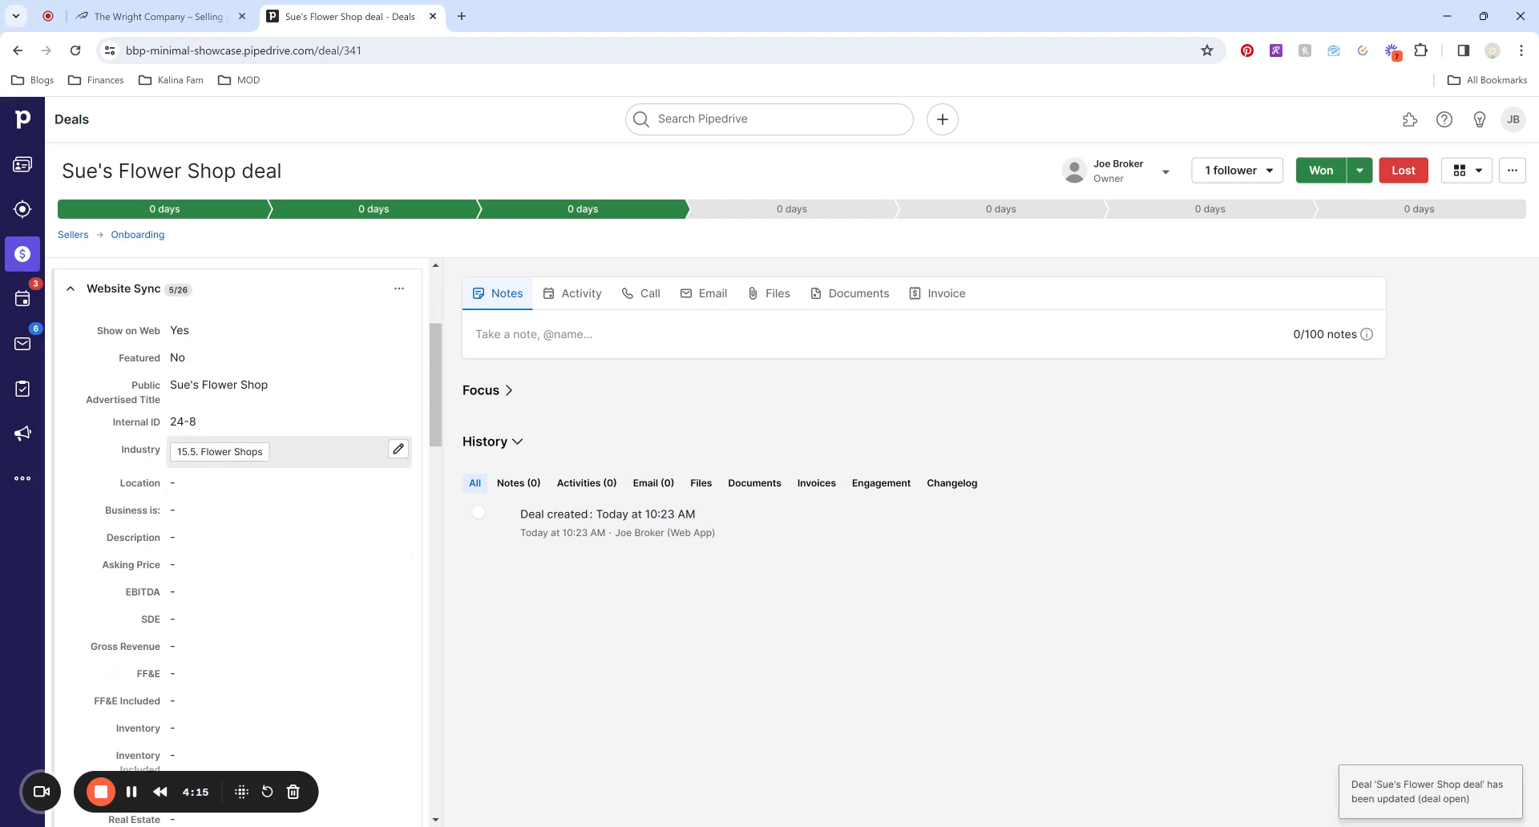
pyautogui.click(190, 485)
pyautogui.write('Dallas, TX')
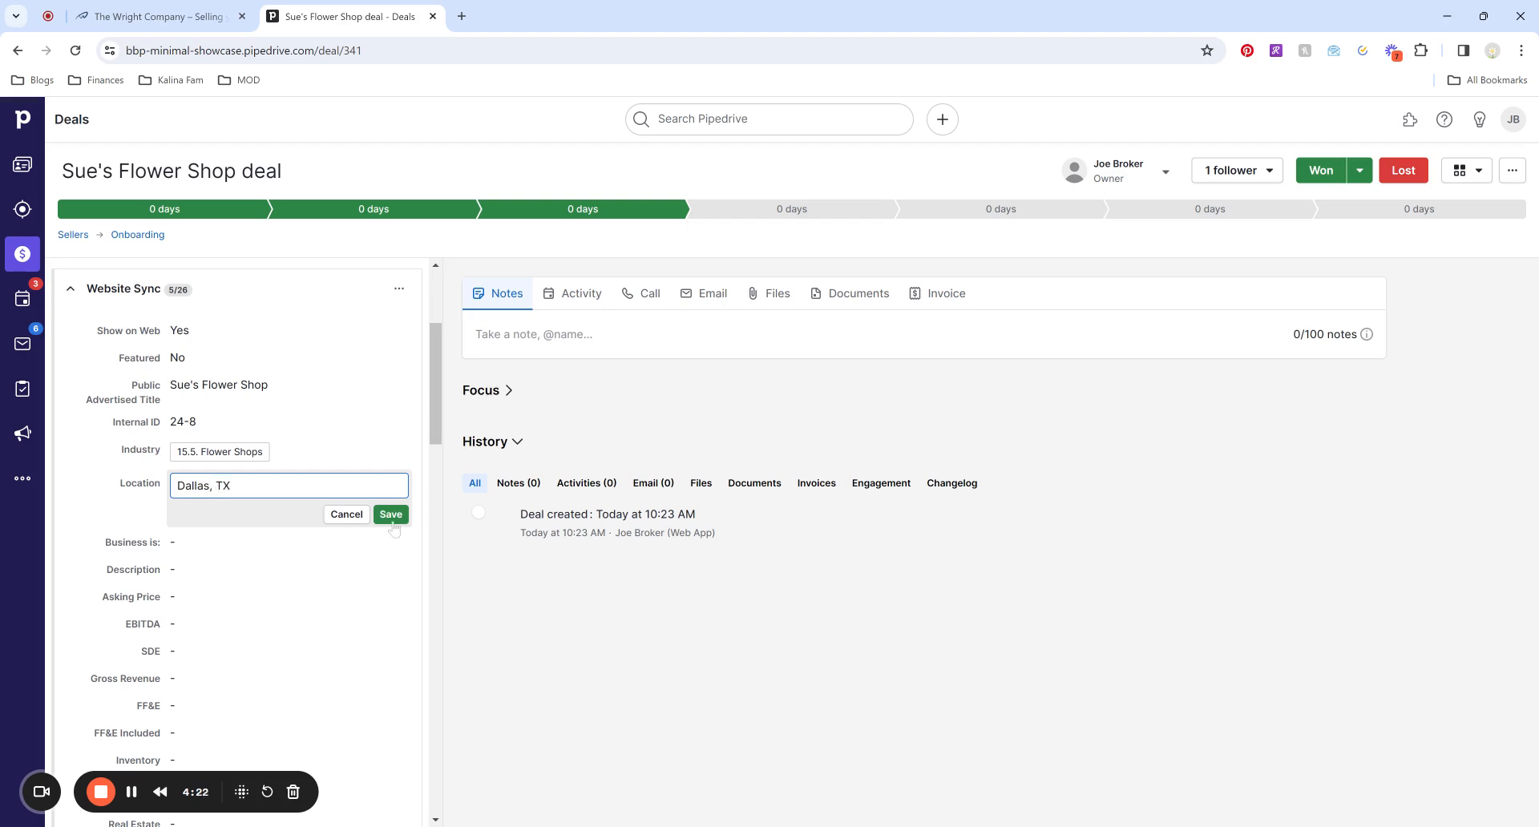
pyautogui.click(391, 515)
# Save 'Description' in the Description field, leaving Business is empty.
pyautogui.click(299, 517)
pyautogui.click(299, 521)
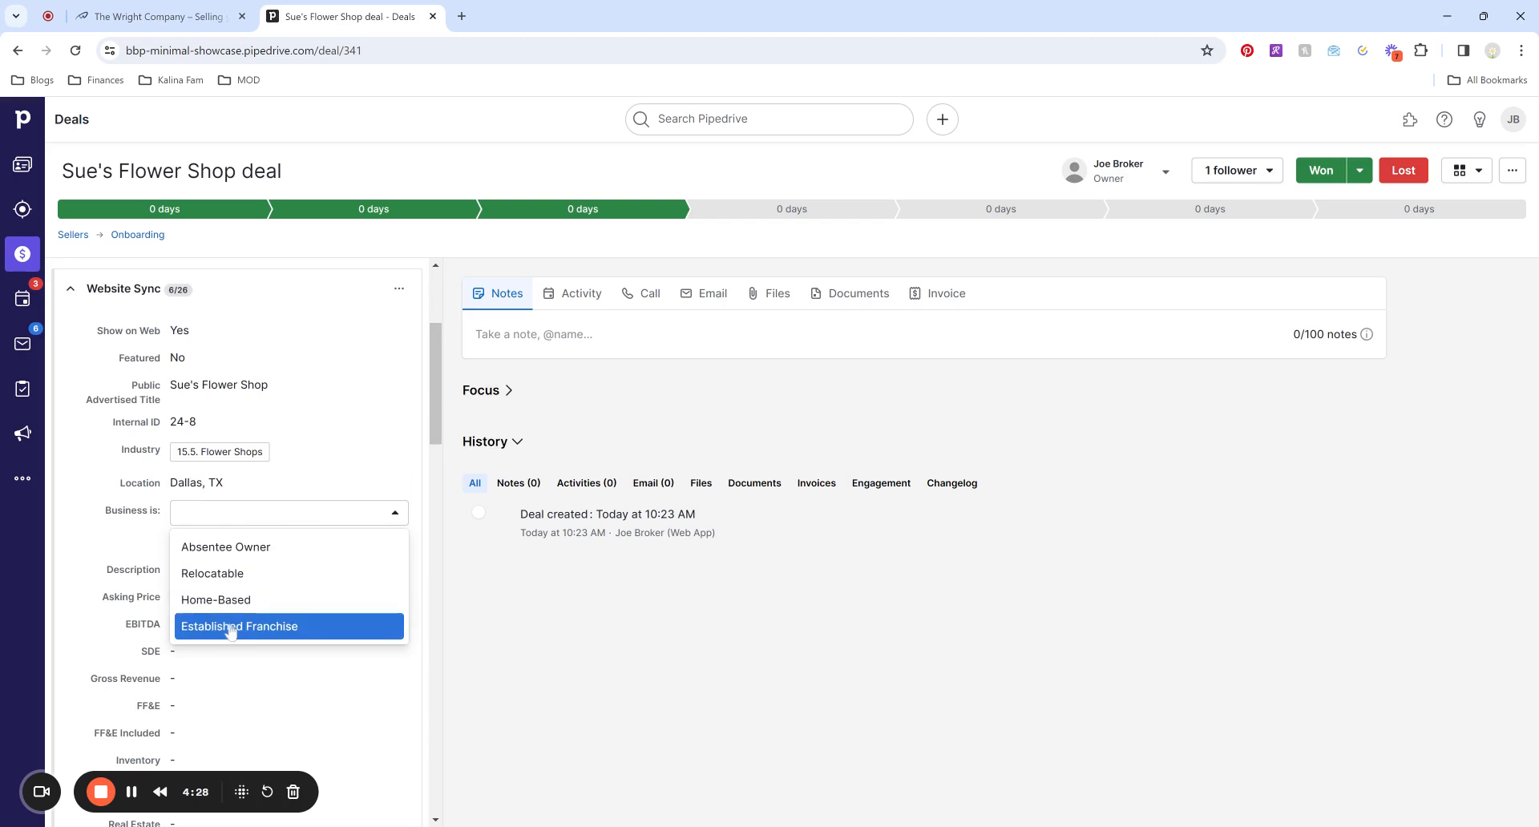
pyautogui.click(143, 547)
pyautogui.click(200, 571)
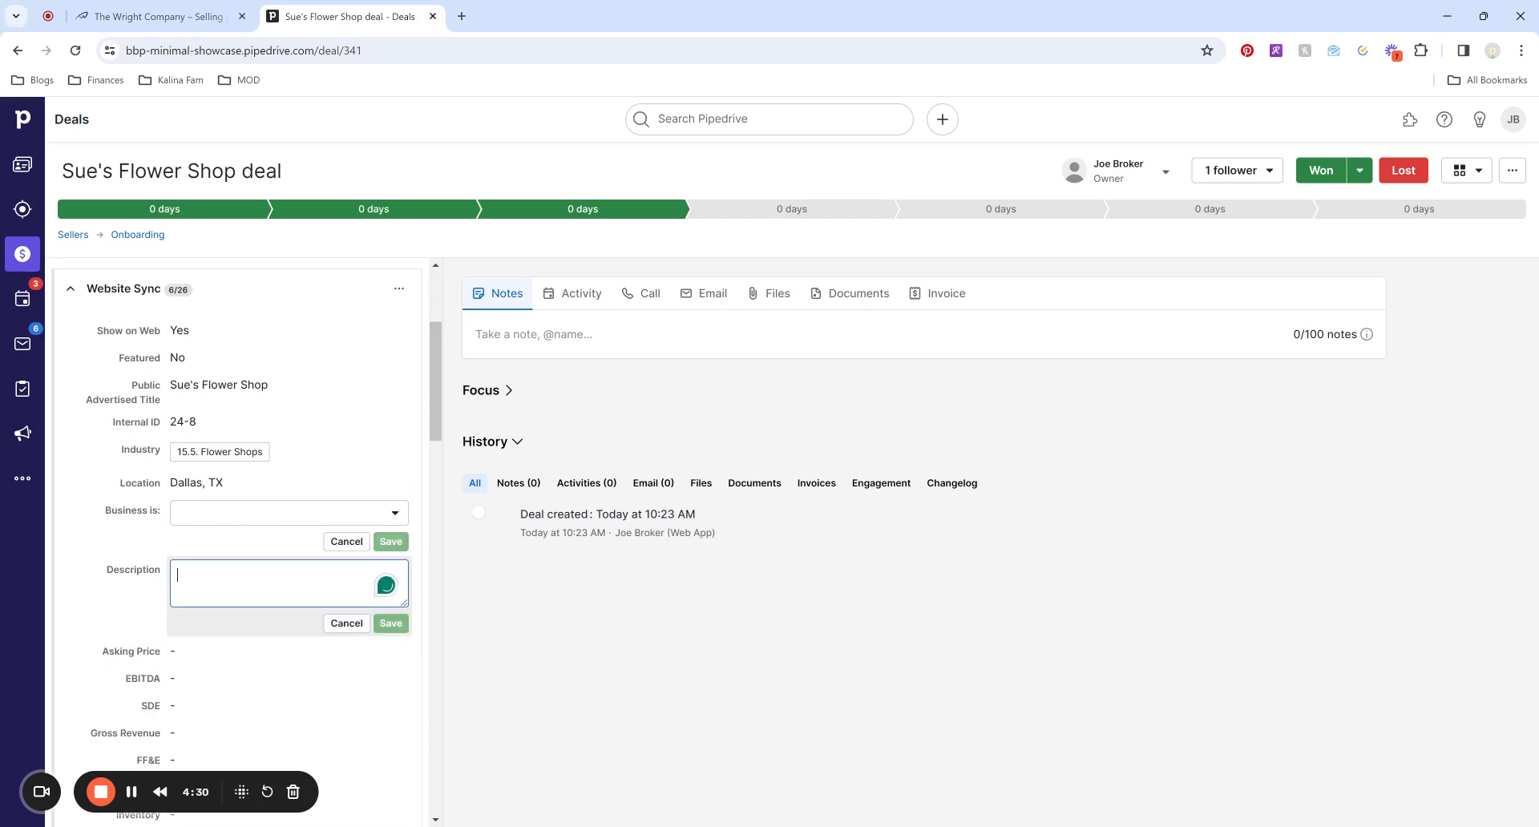
pyautogui.write('Description')
pyautogui.click(390, 623)
pyautogui.click(360, 544)
# Scroll the details panel past Website Sync and Tombstone to Deal Studio Automations.
pyautogui.scroll(-3, 352, 561)
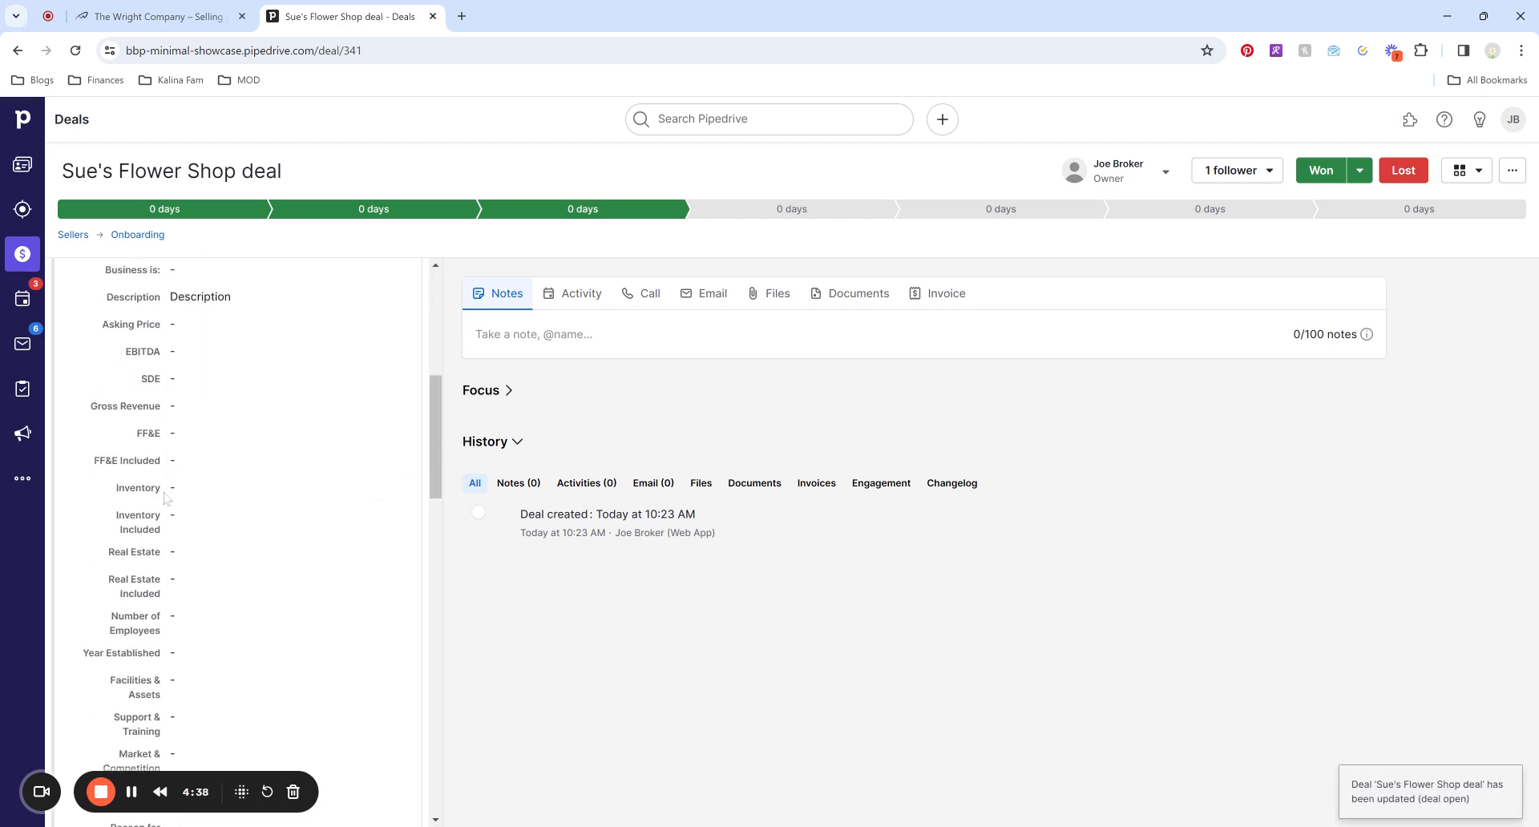
pyautogui.scroll(-1, 199, 533)
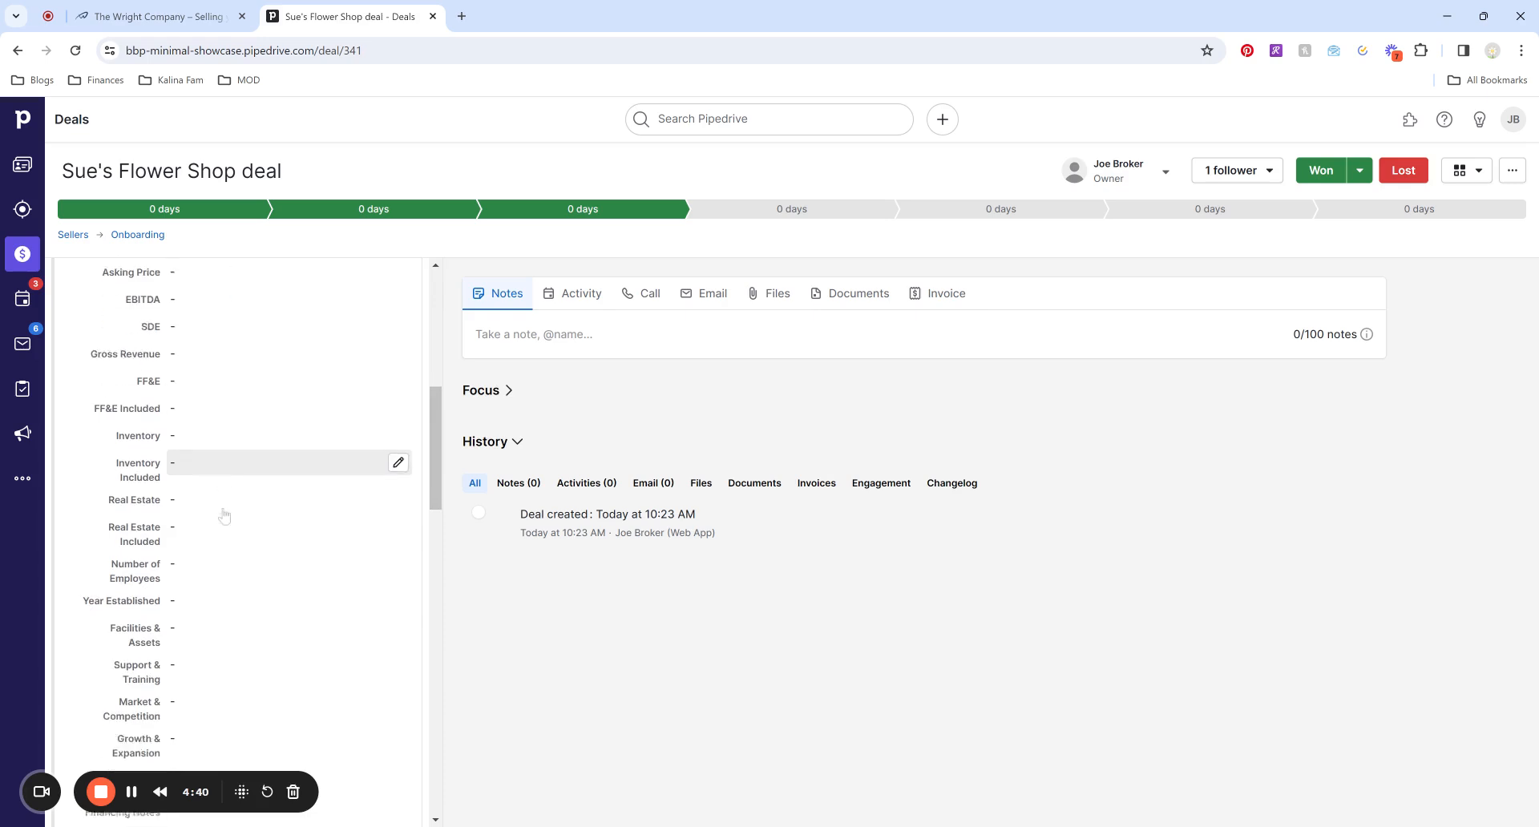
pyautogui.scroll(-2, 190, 553)
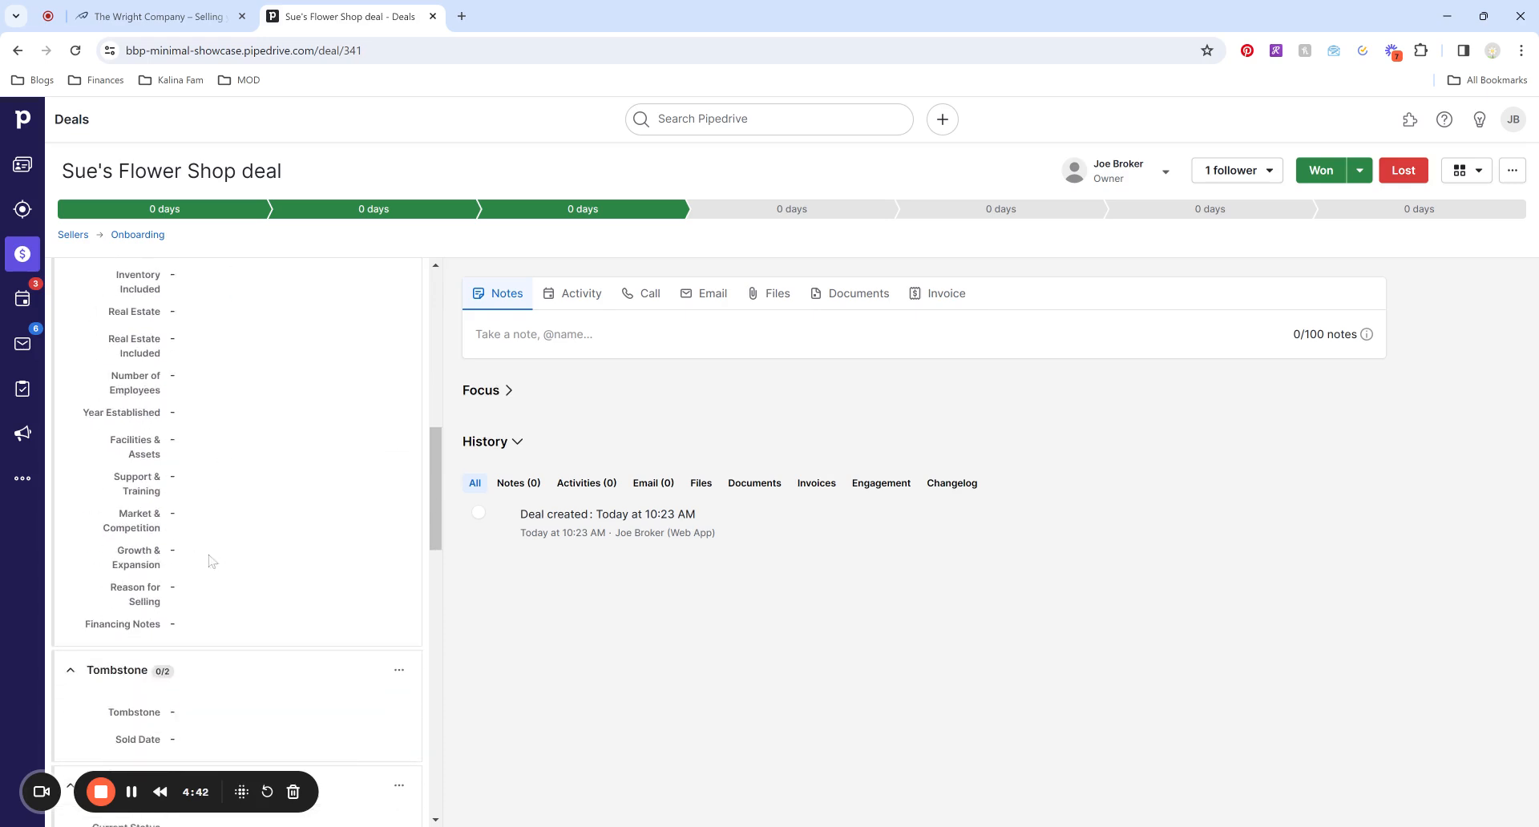
pyautogui.scroll(-1, 193, 593)
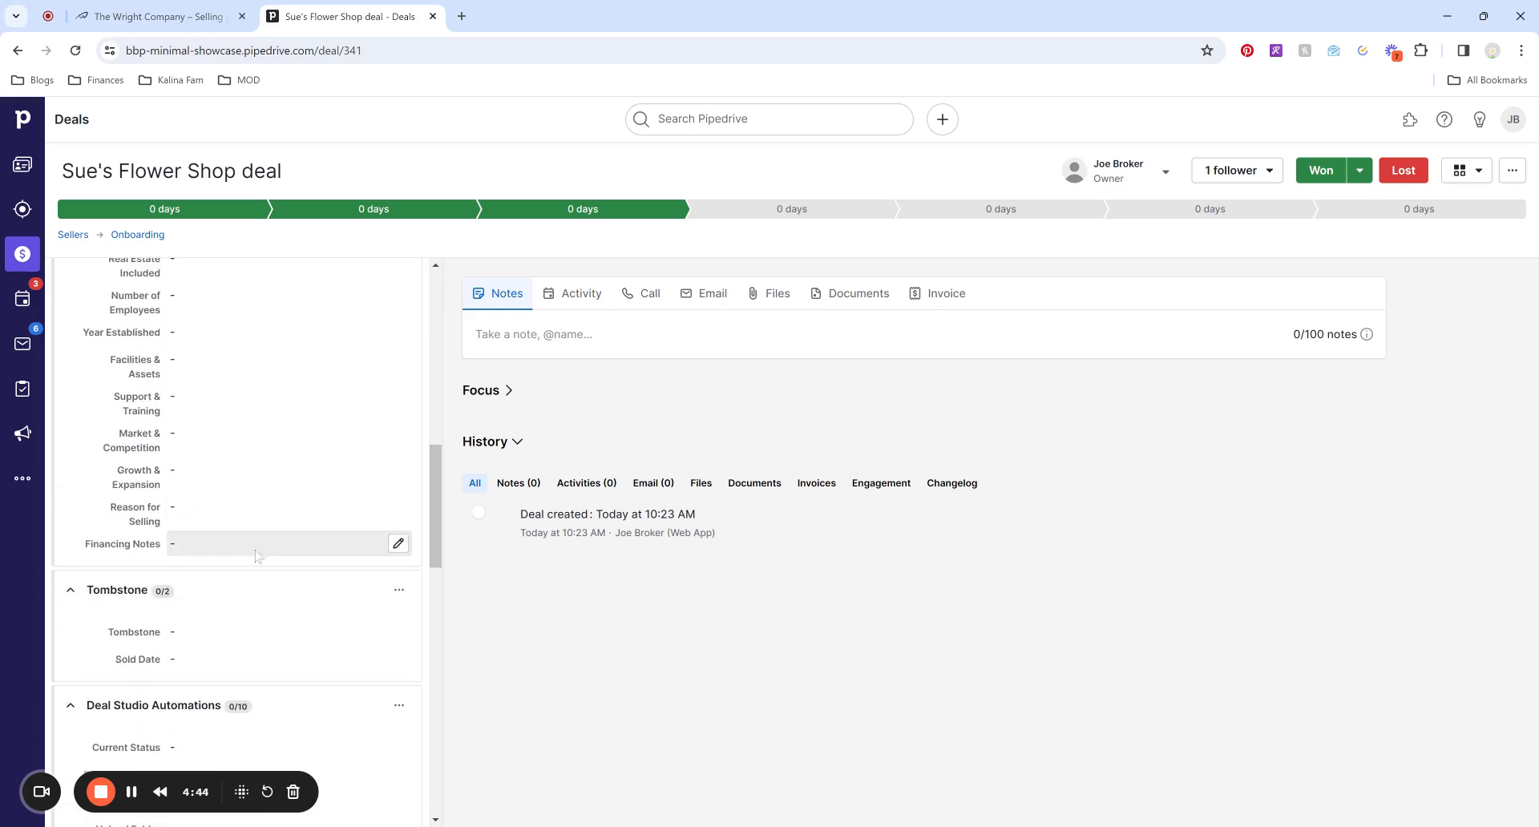
pyautogui.scroll(-2, 201, 513)
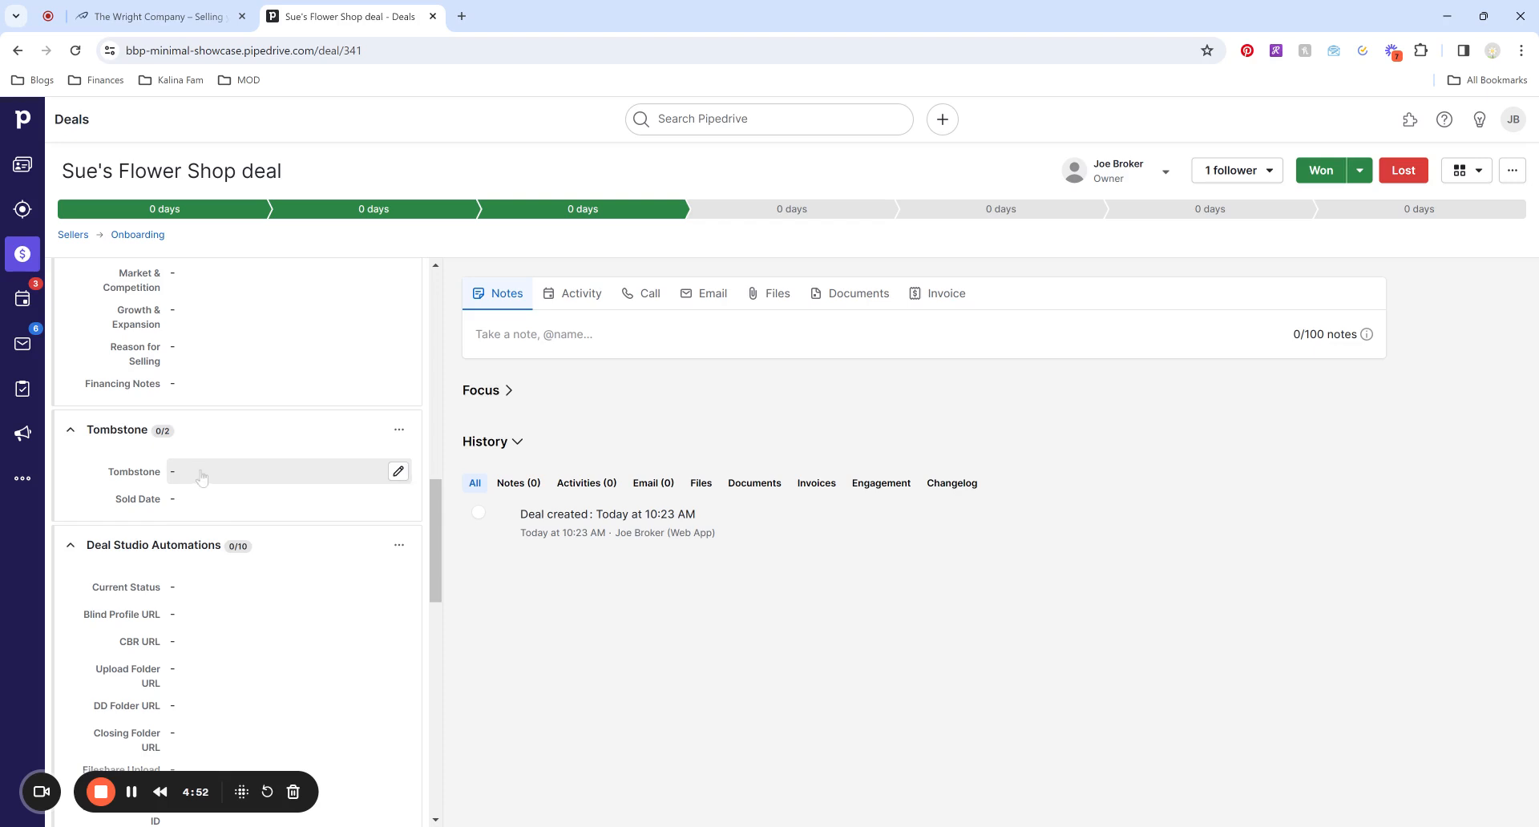
pyautogui.scroll(-3, 172, 478)
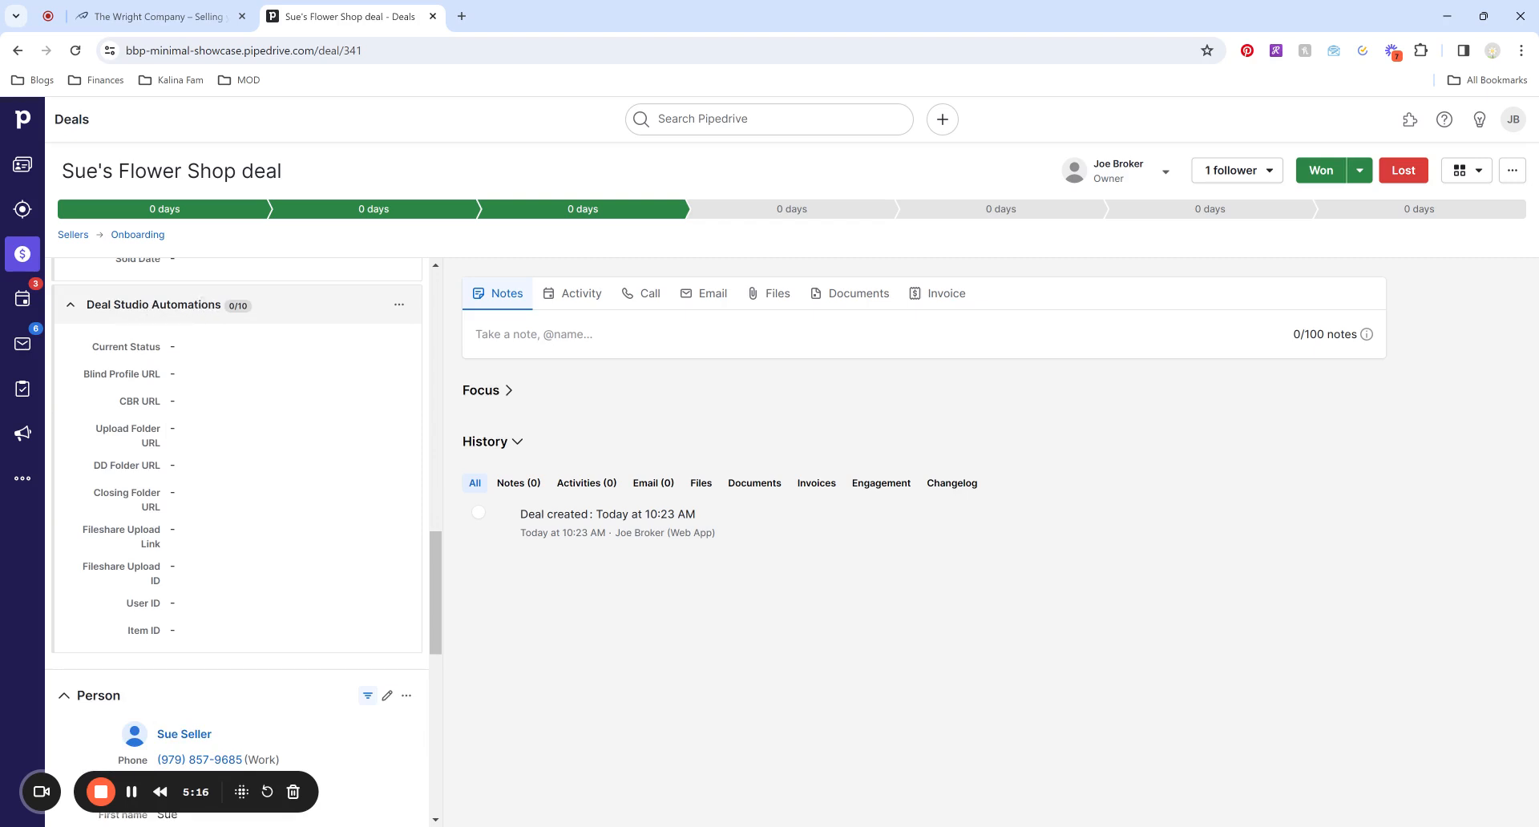
# Set the deal's Current Status to New.
pyautogui.click(197, 350)
pyautogui.click(266, 351)
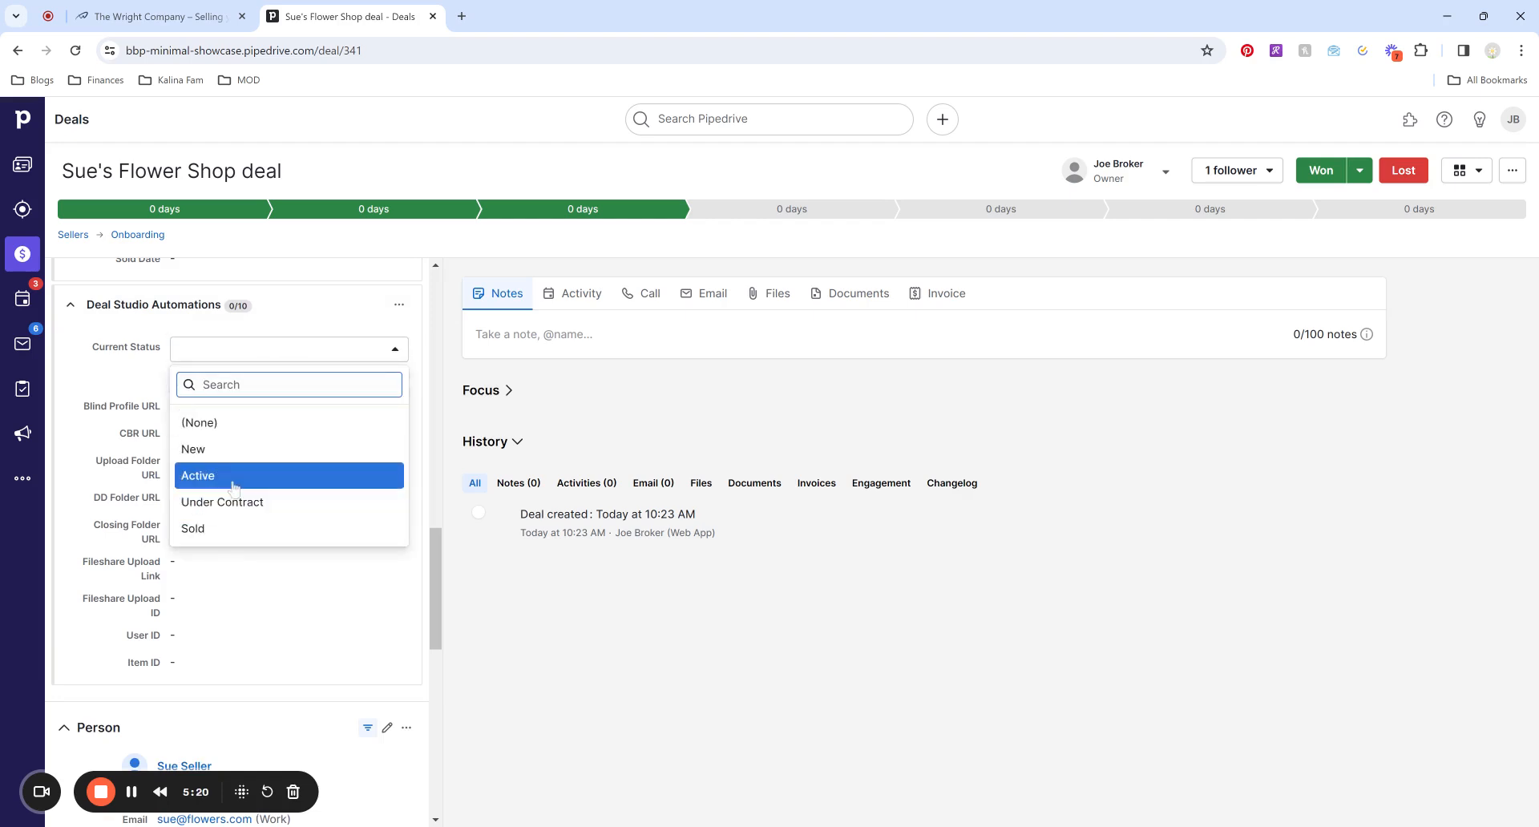
pyautogui.click(201, 449)
pyautogui.click(399, 380)
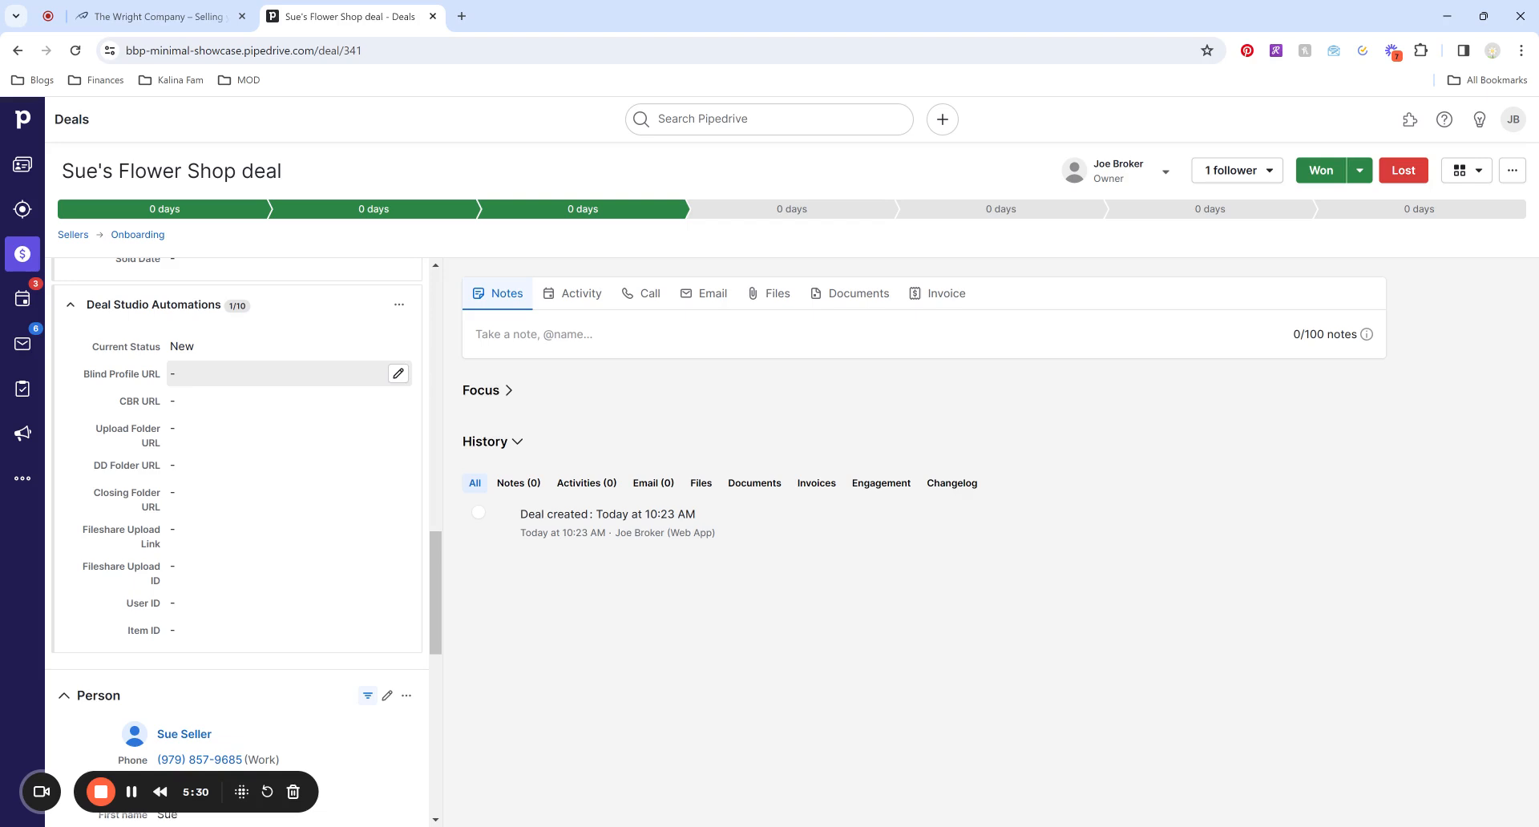
# Set both Blind Profile URL and CBR URL to #.
pyautogui.click(190, 376)
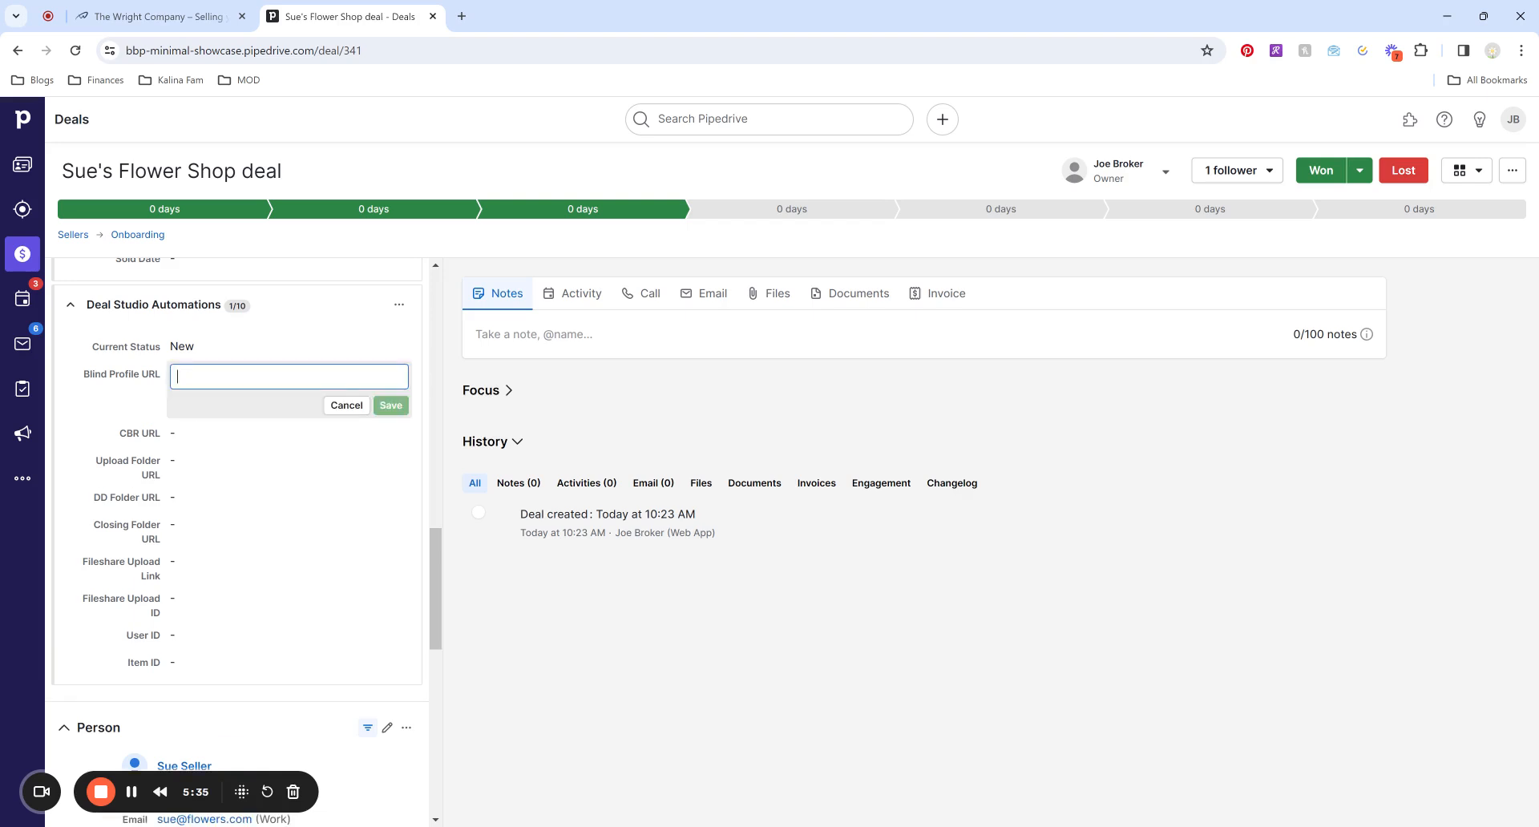
pyautogui.write('#')
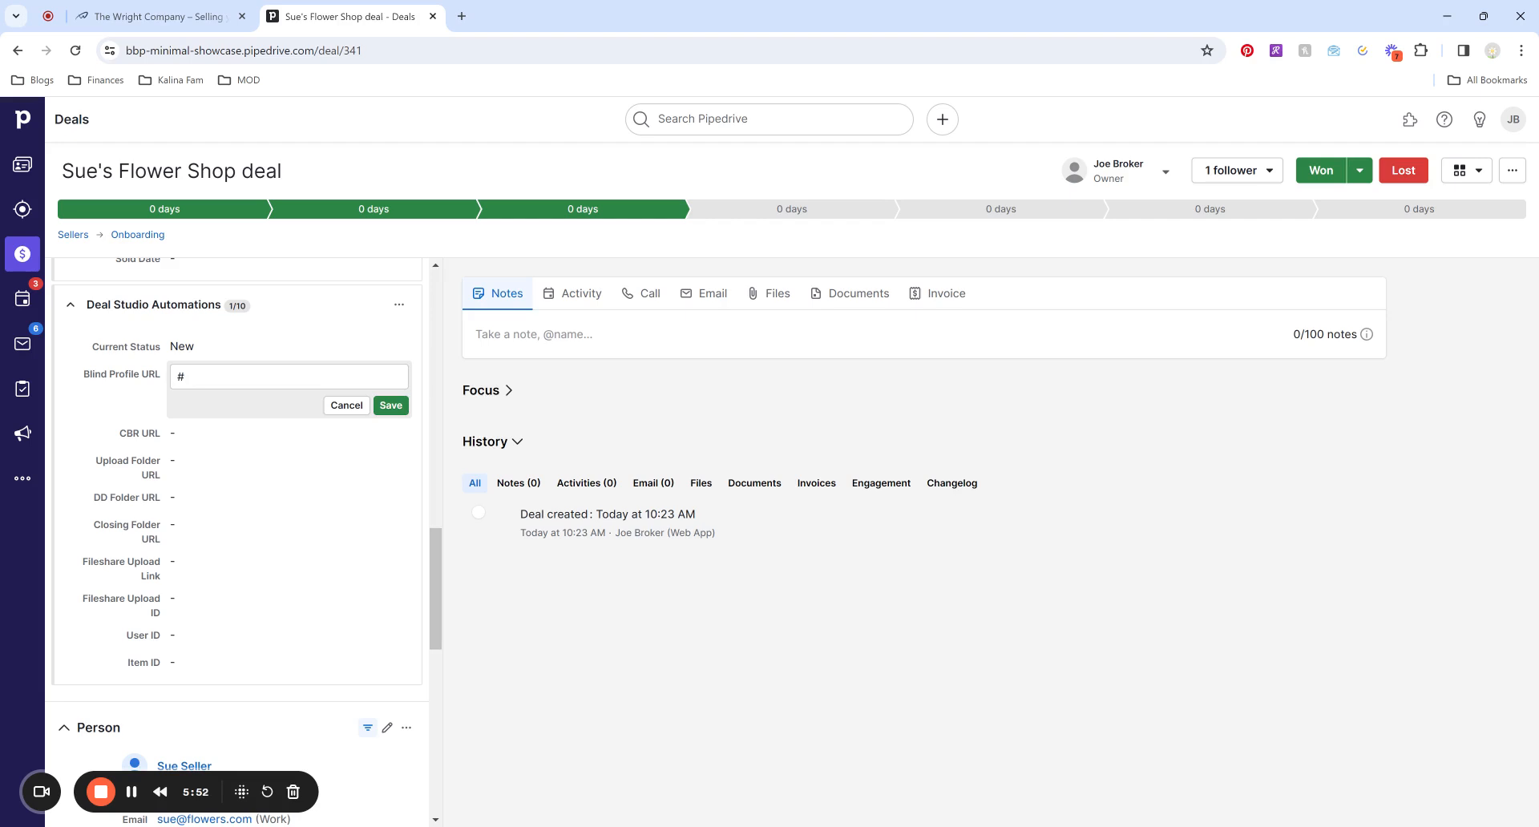
pyautogui.click(391, 405)
pyautogui.click(182, 407)
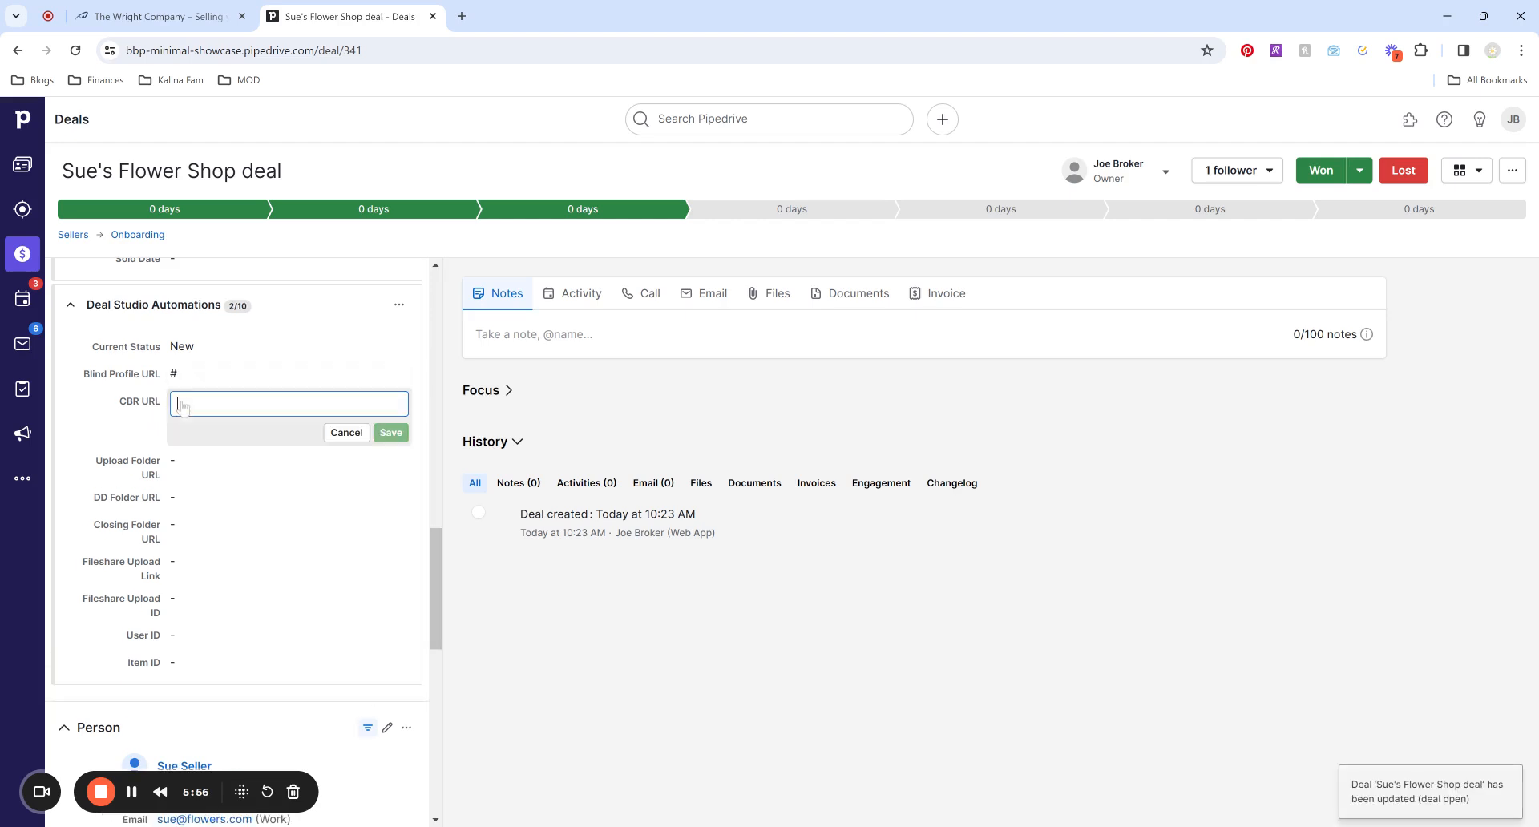
pyautogui.write('X')
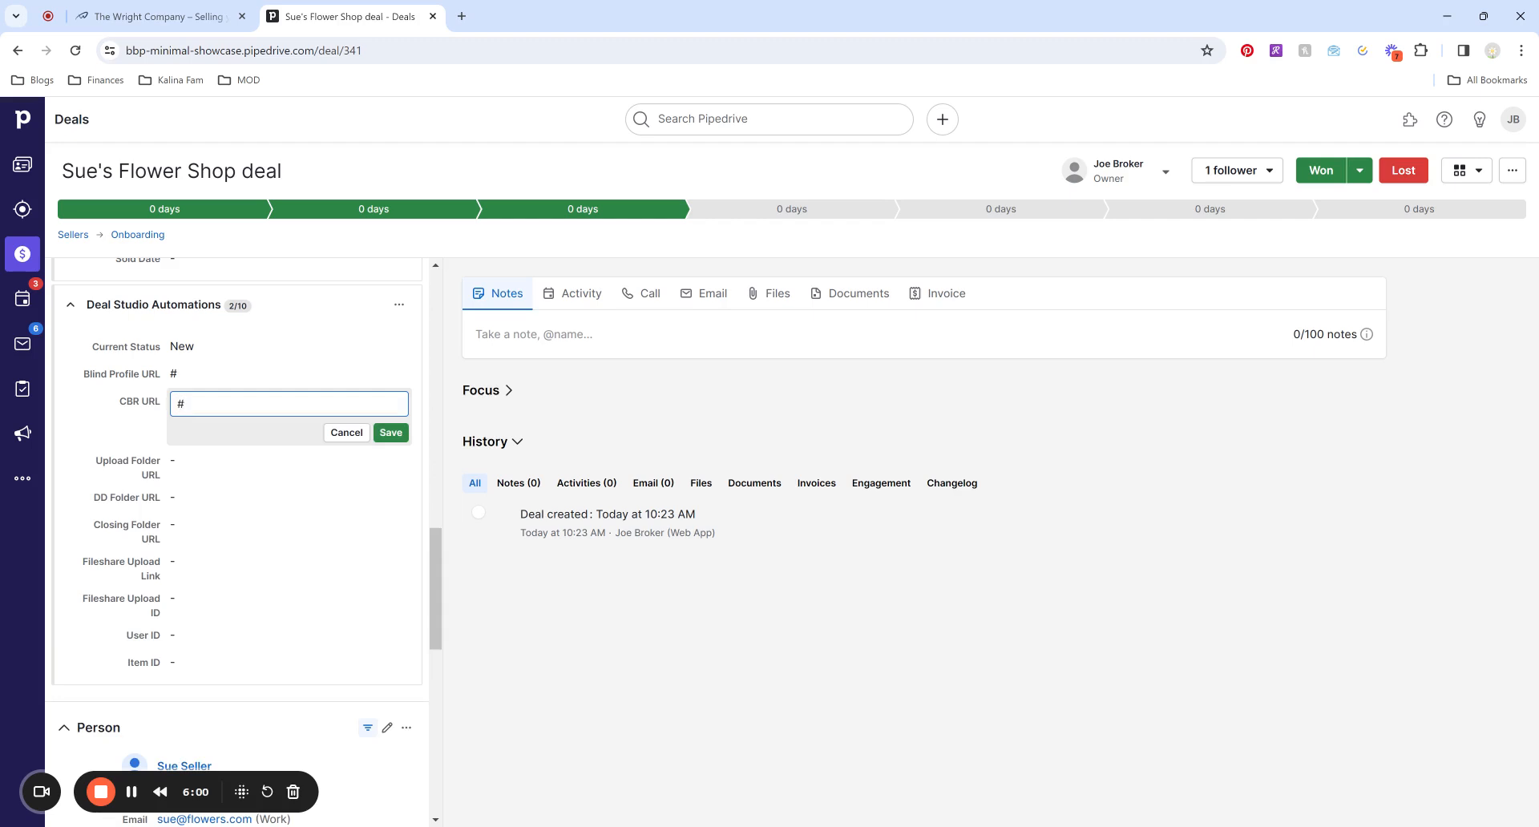
pyautogui.click(391, 432)
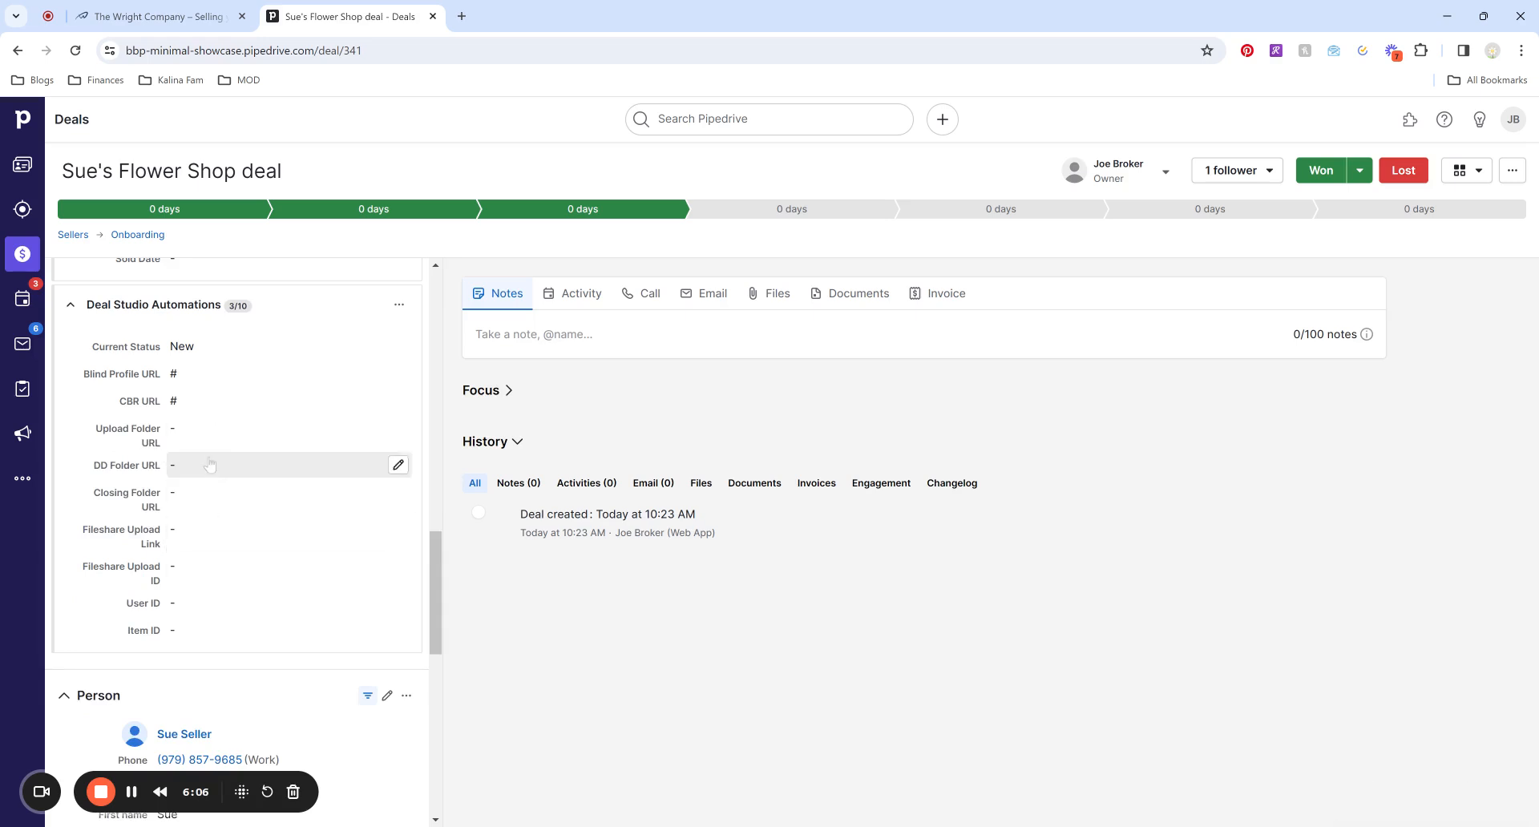
pyautogui.scroll(-2, 264, 601)
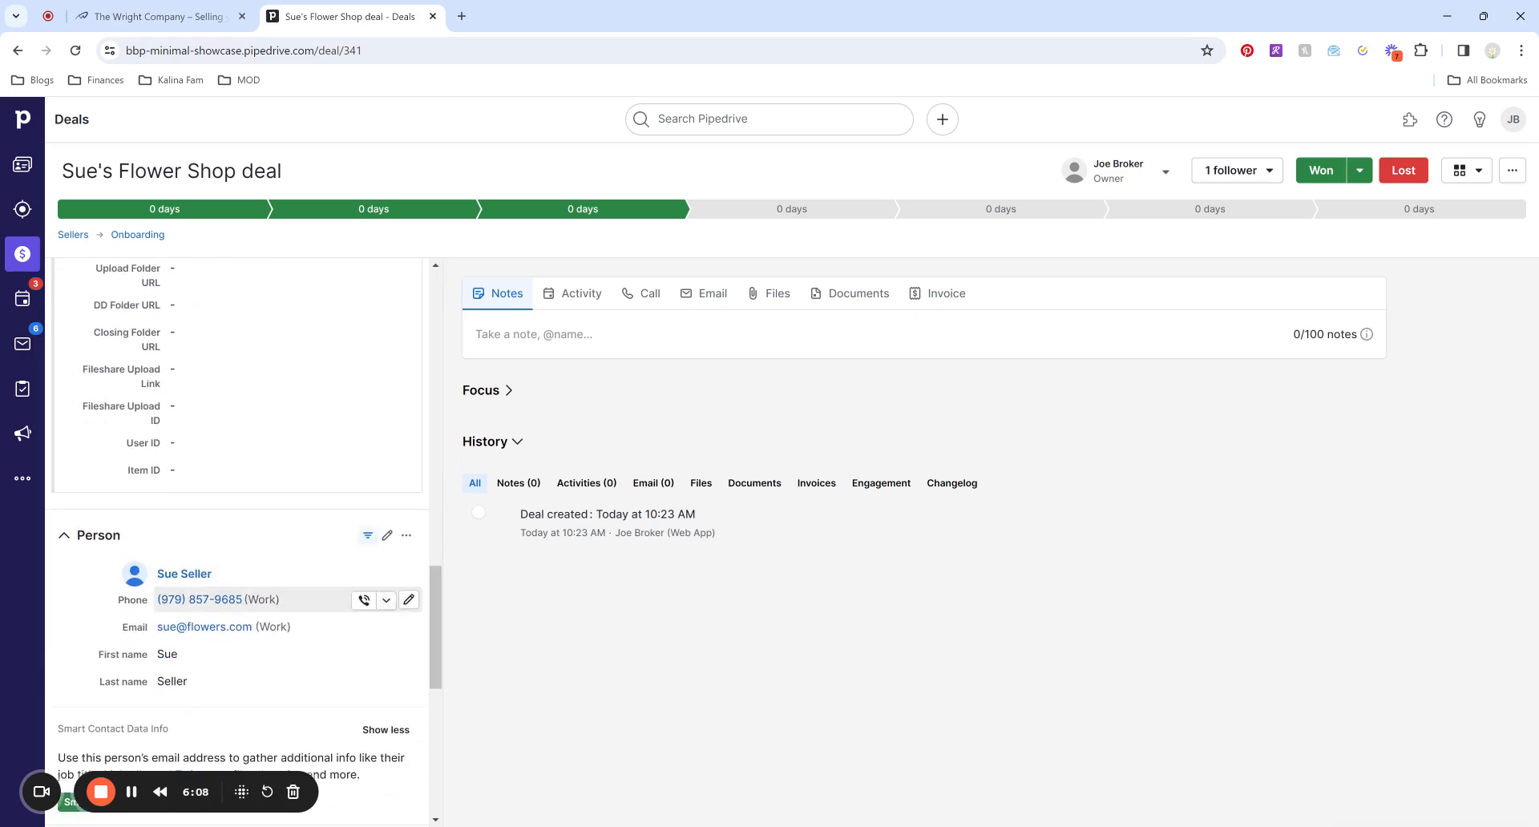
pyautogui.scroll(-1, 264, 599)
pyautogui.moveTo(200, 496)
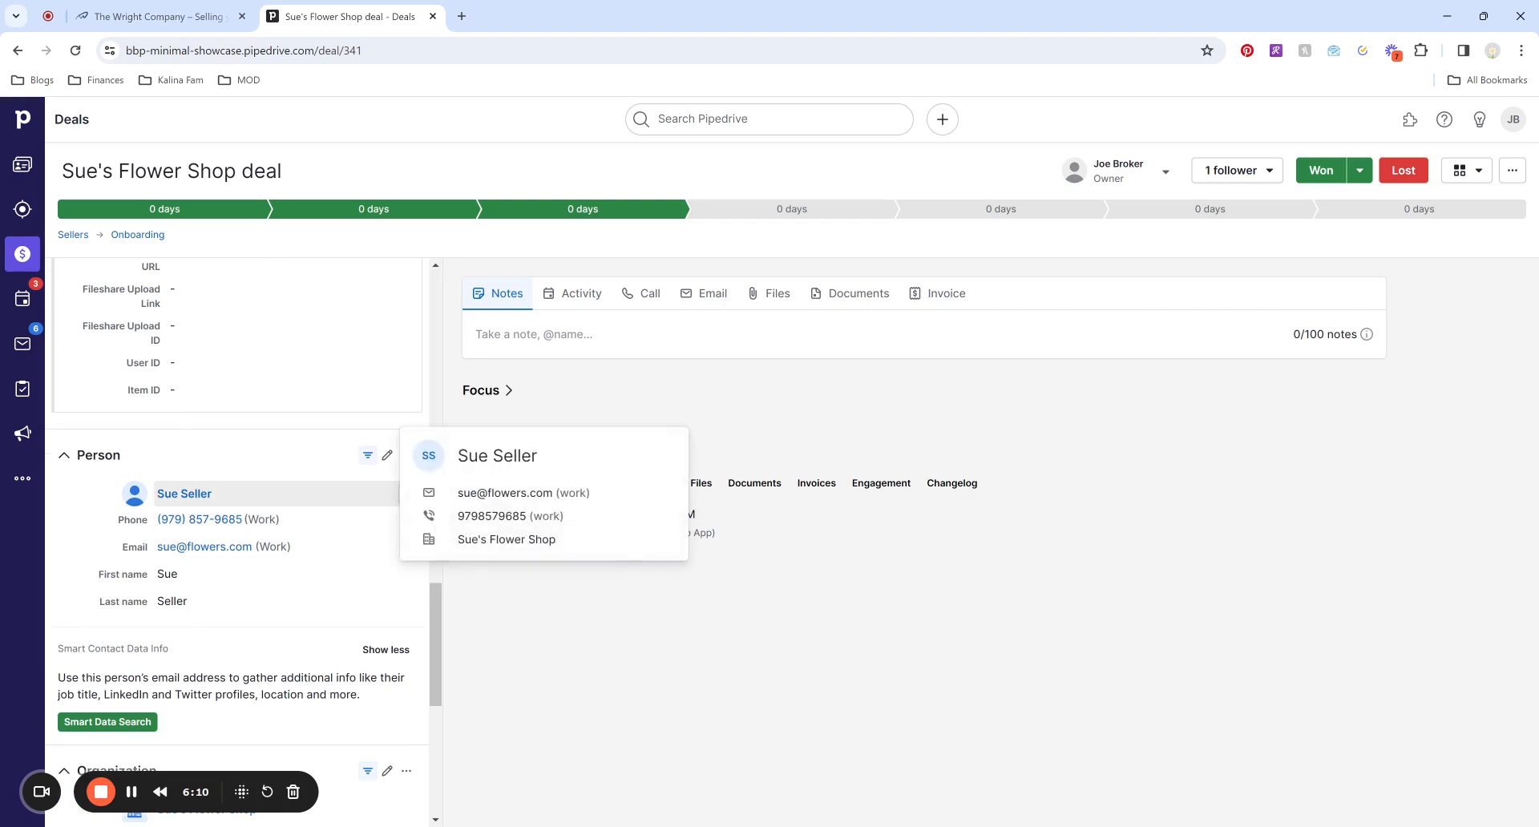
pyautogui.scroll(-1, 264, 529)
pyautogui.scroll(-2, 234, 602)
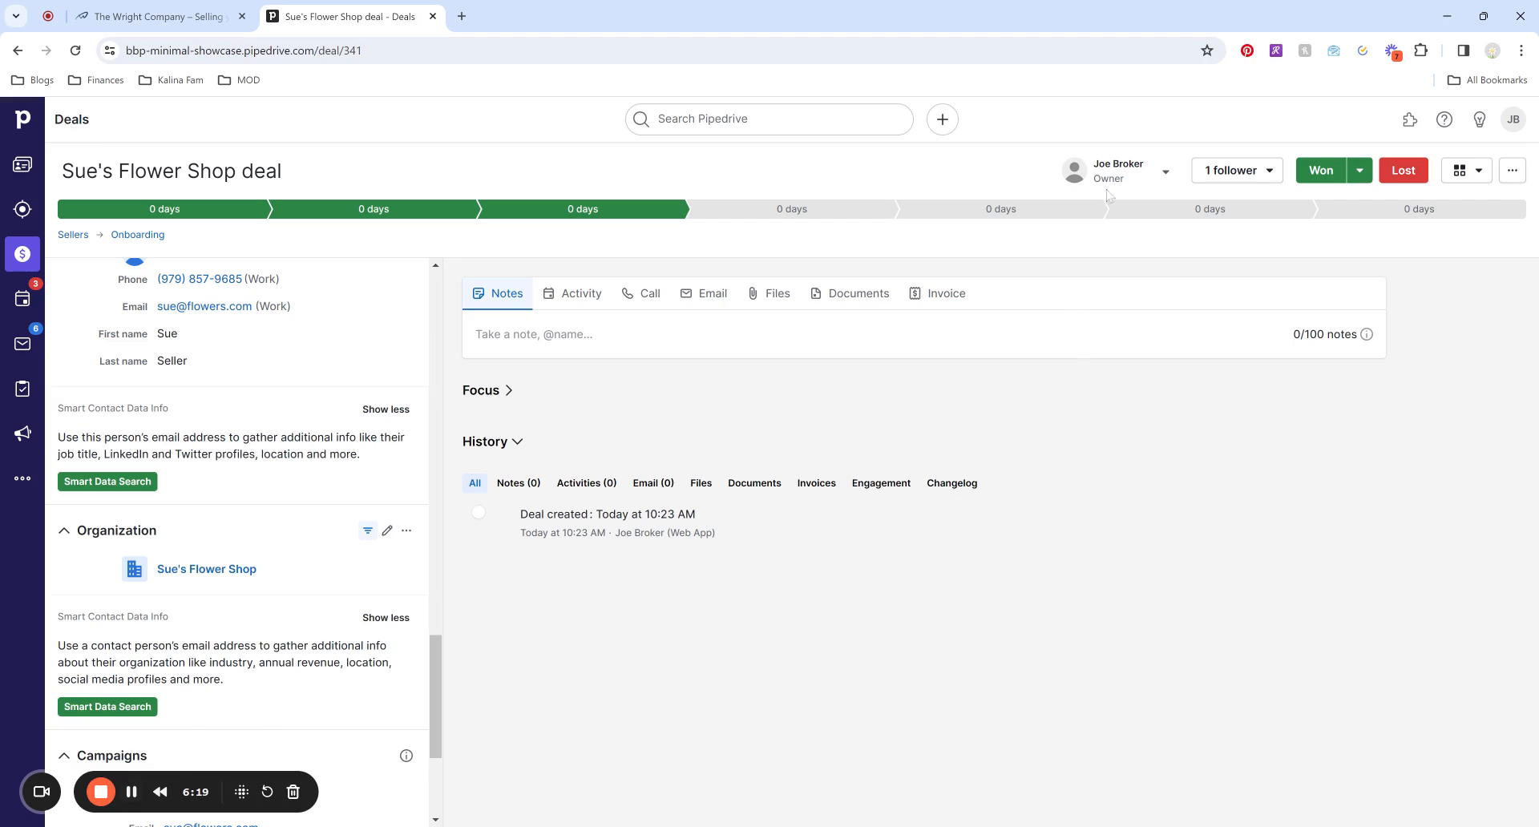
# Transfer the deal's ownership to another team member, then check its followers.
pyautogui.click(1166, 172)
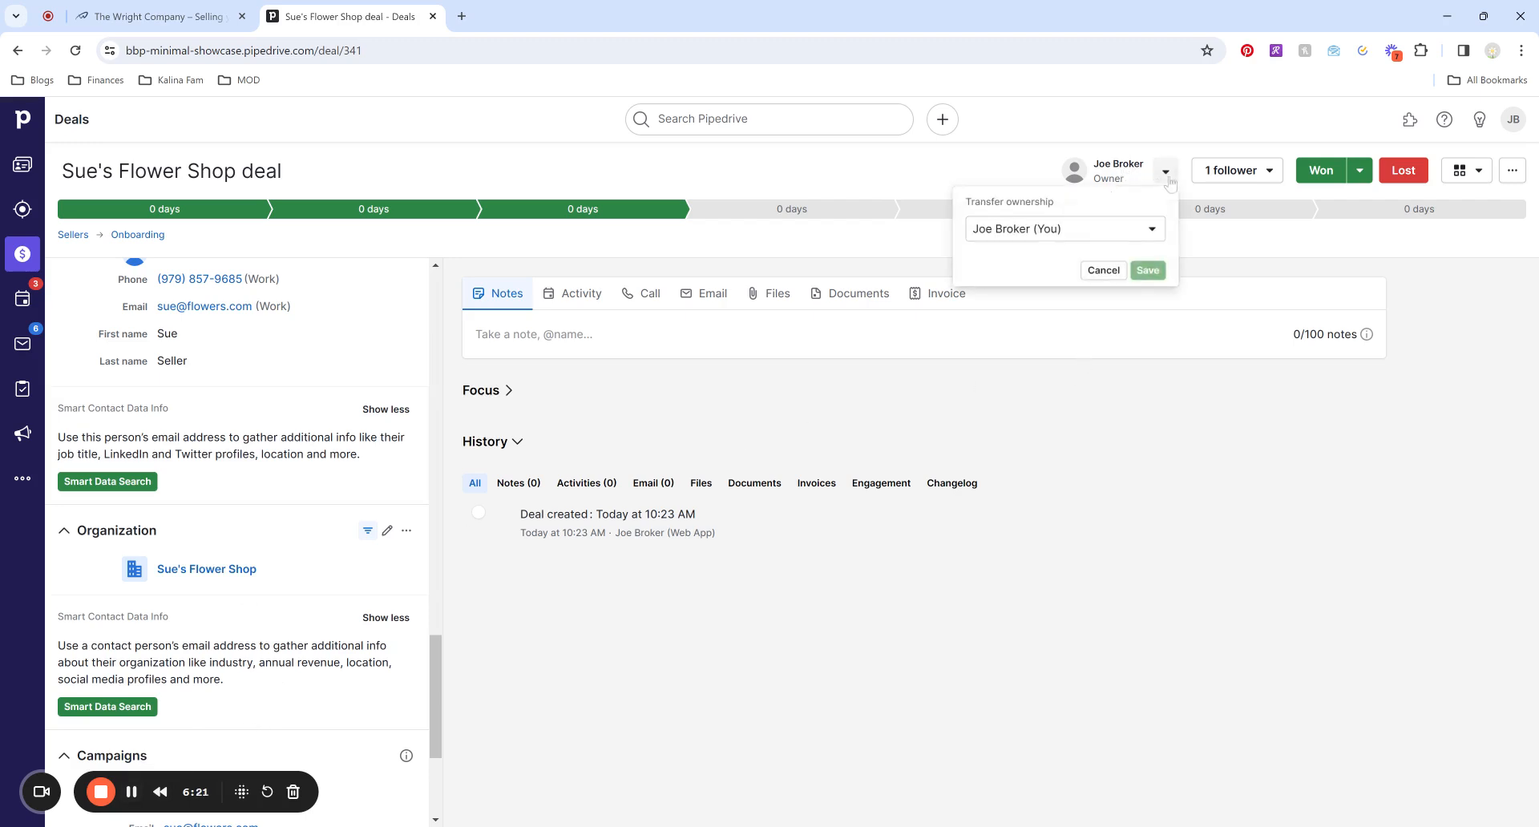
pyautogui.click(1152, 234)
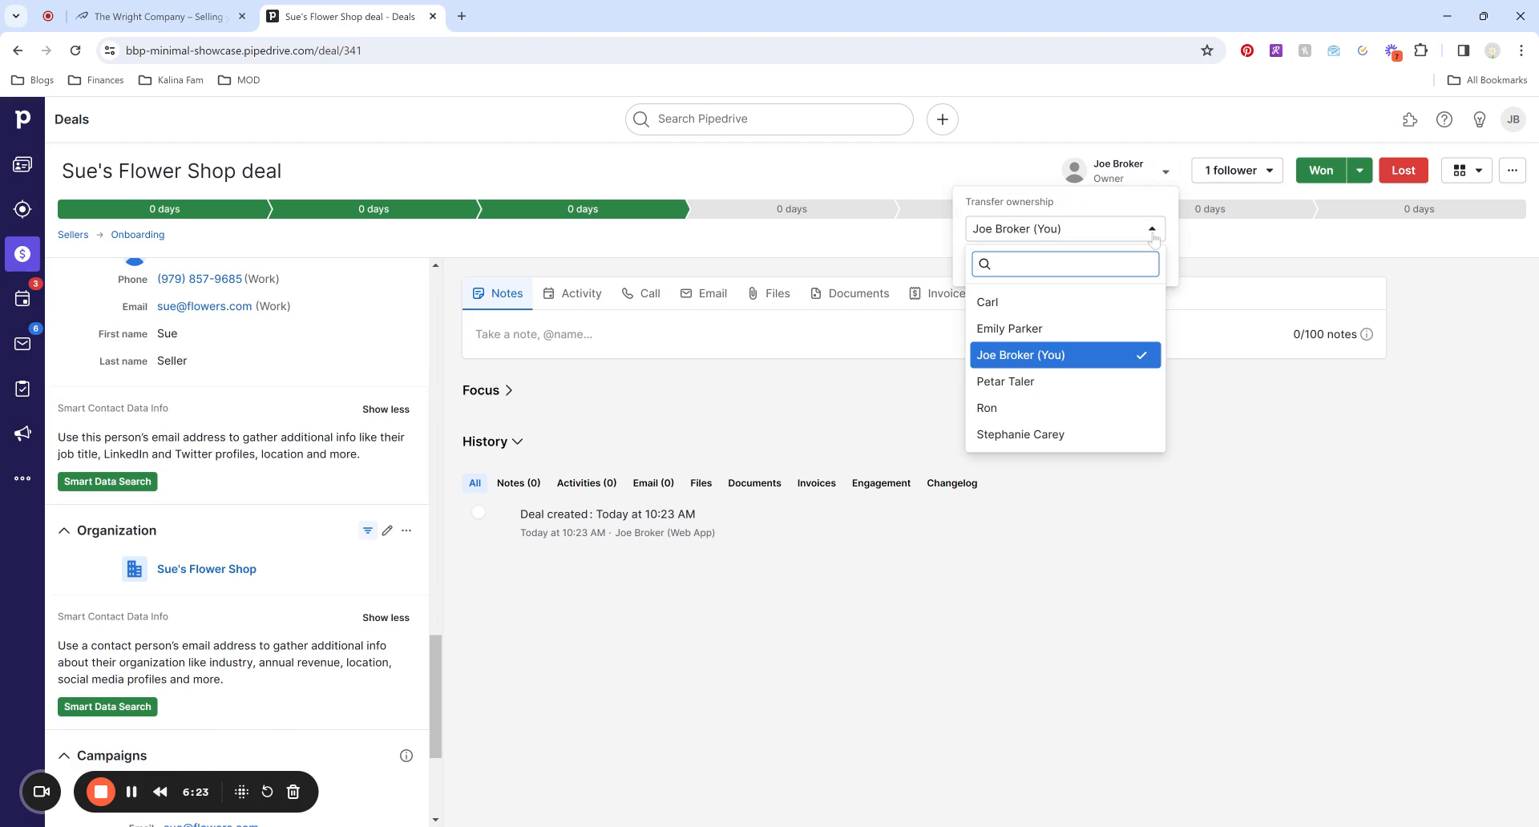
pyautogui.click(1153, 238)
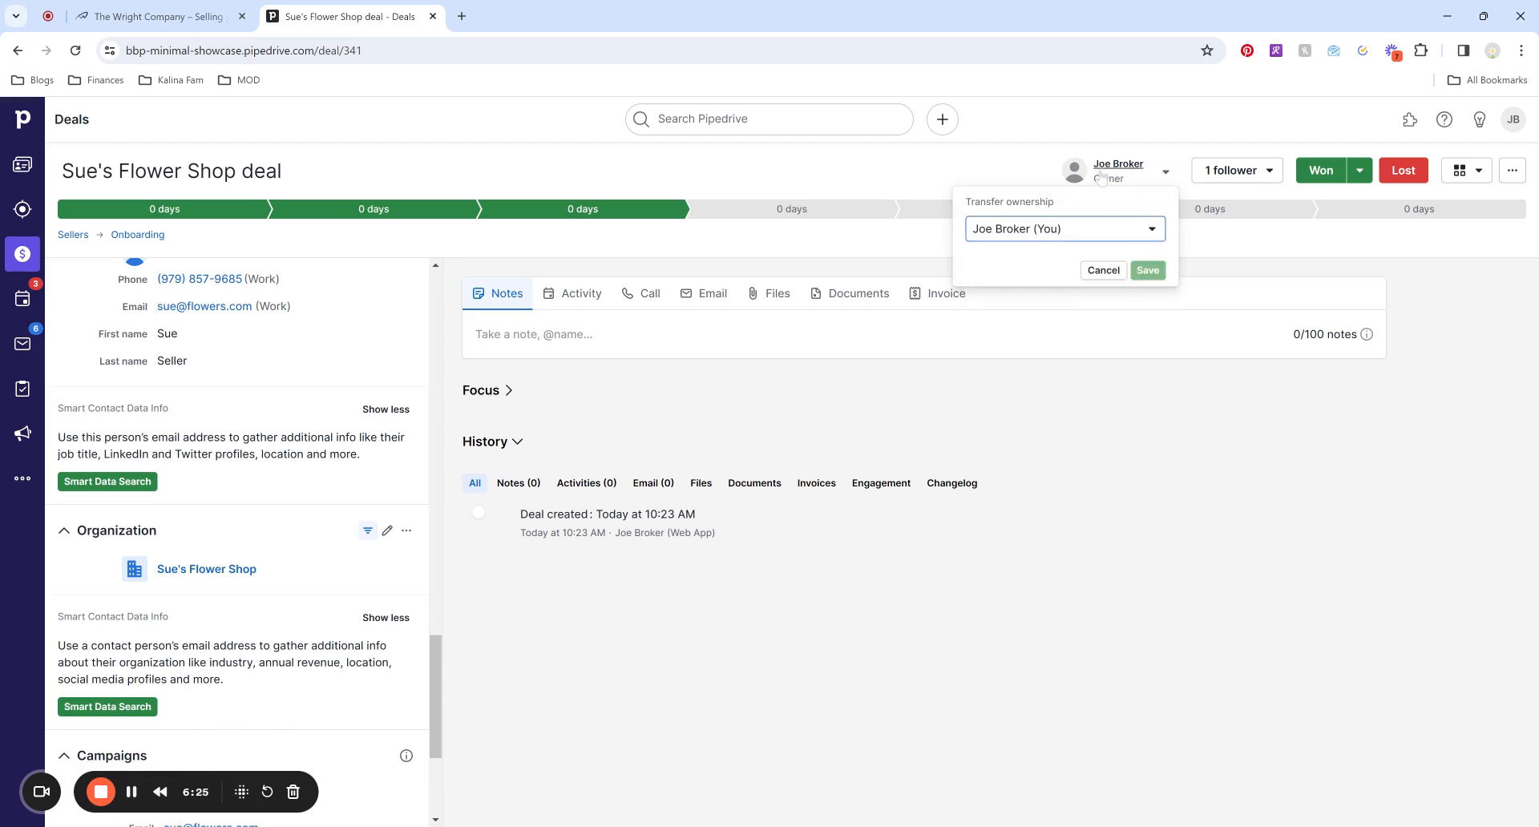
pyautogui.click(1138, 229)
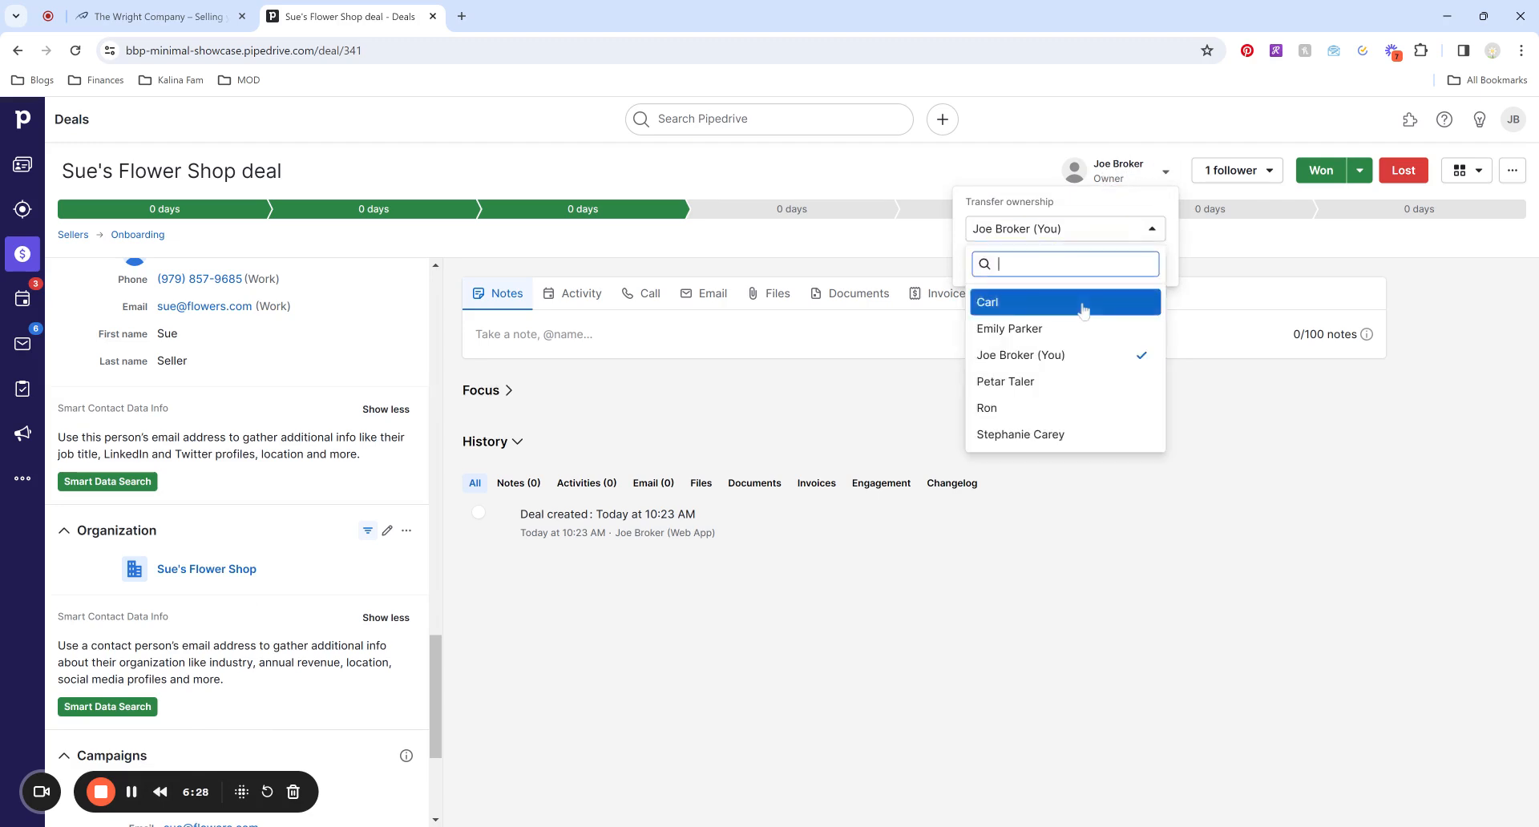
pyautogui.click(1126, 304)
pyautogui.click(1148, 270)
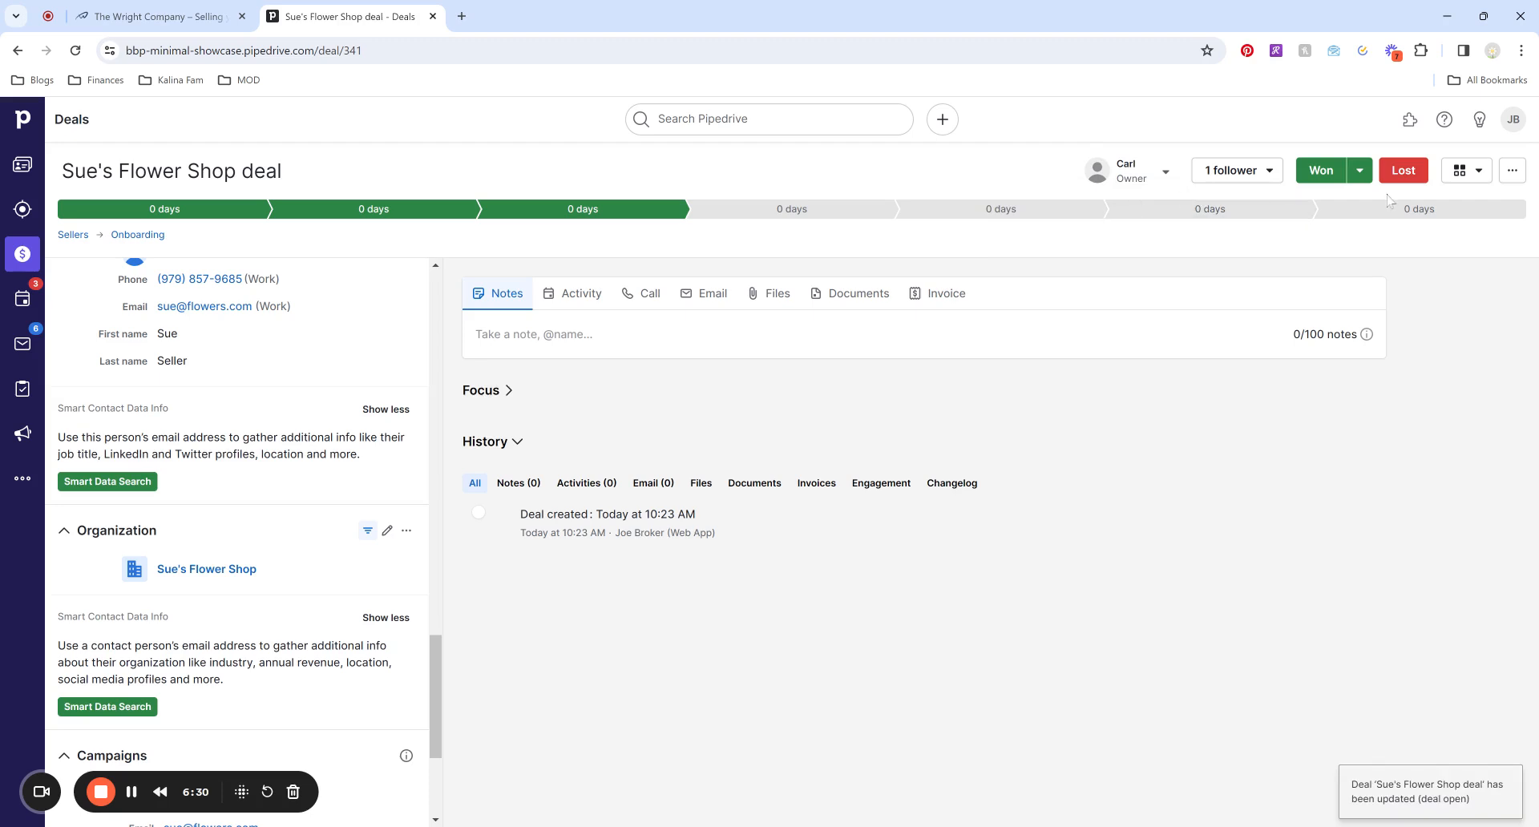
pyautogui.click(1270, 171)
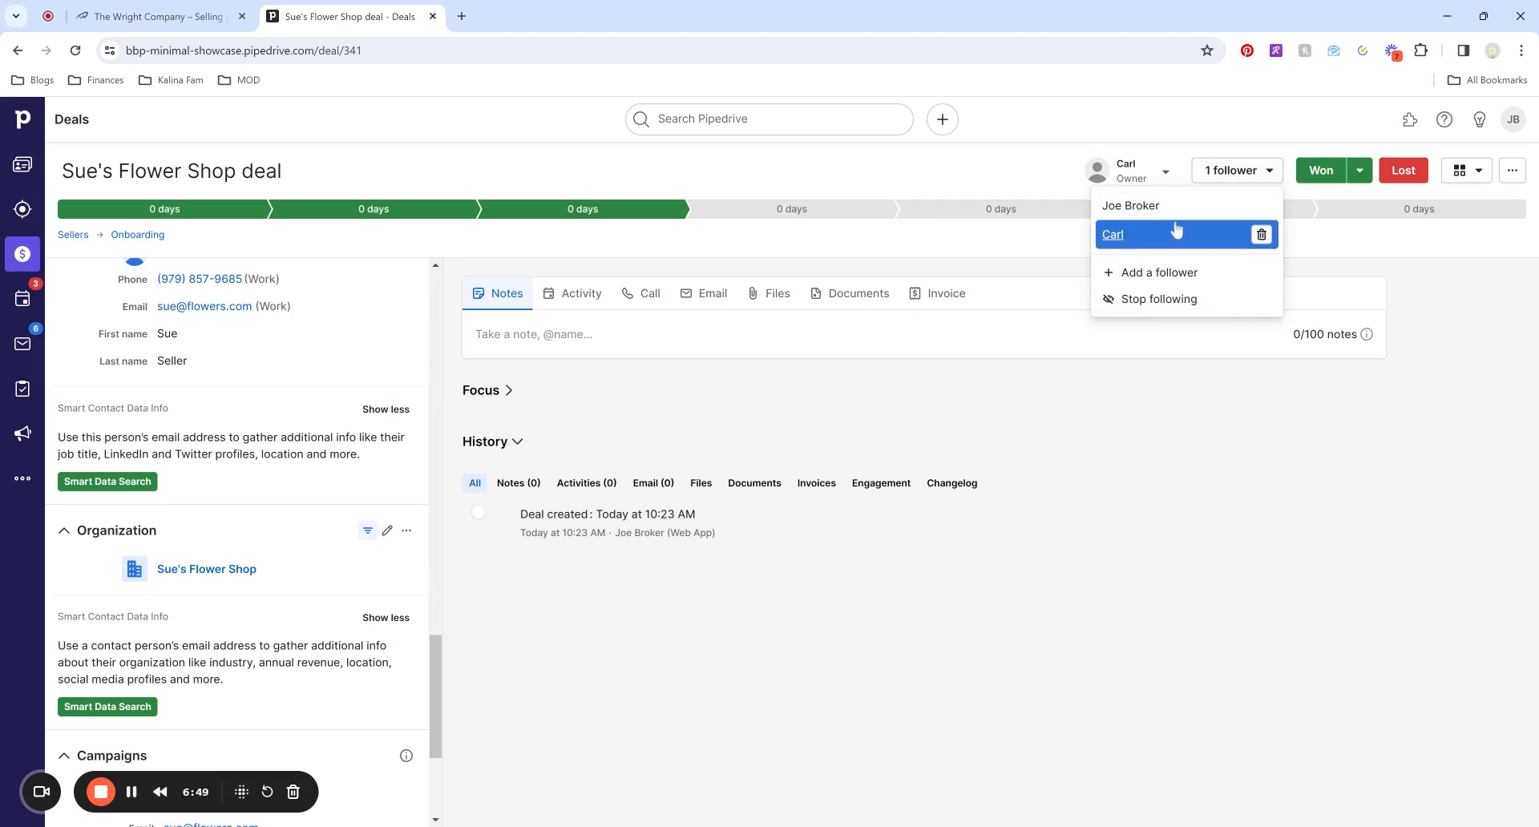
pyautogui.click(1192, 149)
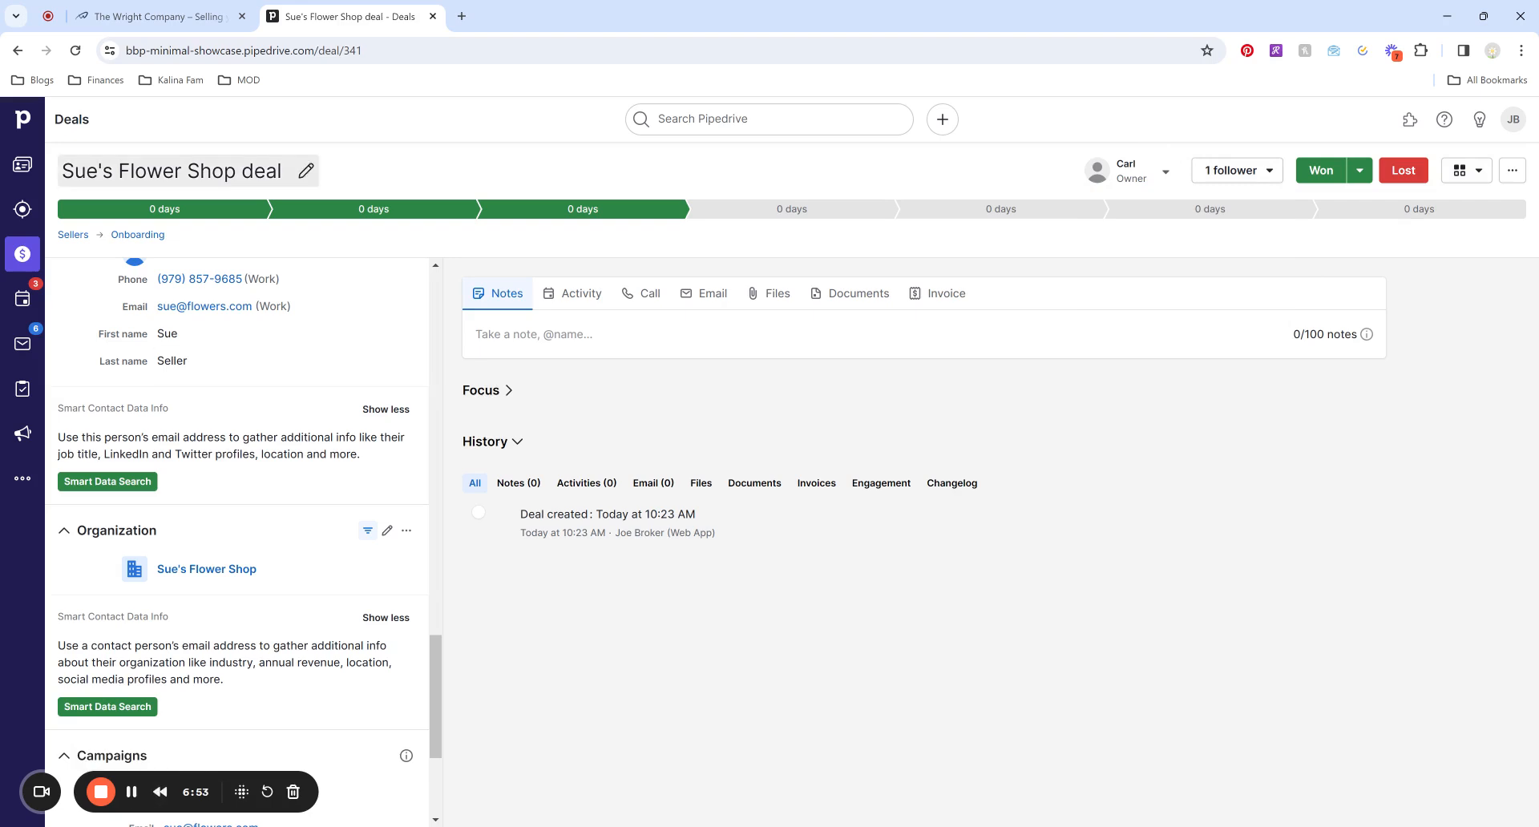
# Switch to The Wright Company website and open Businesses for Sale.
pyautogui.click(160, 16)
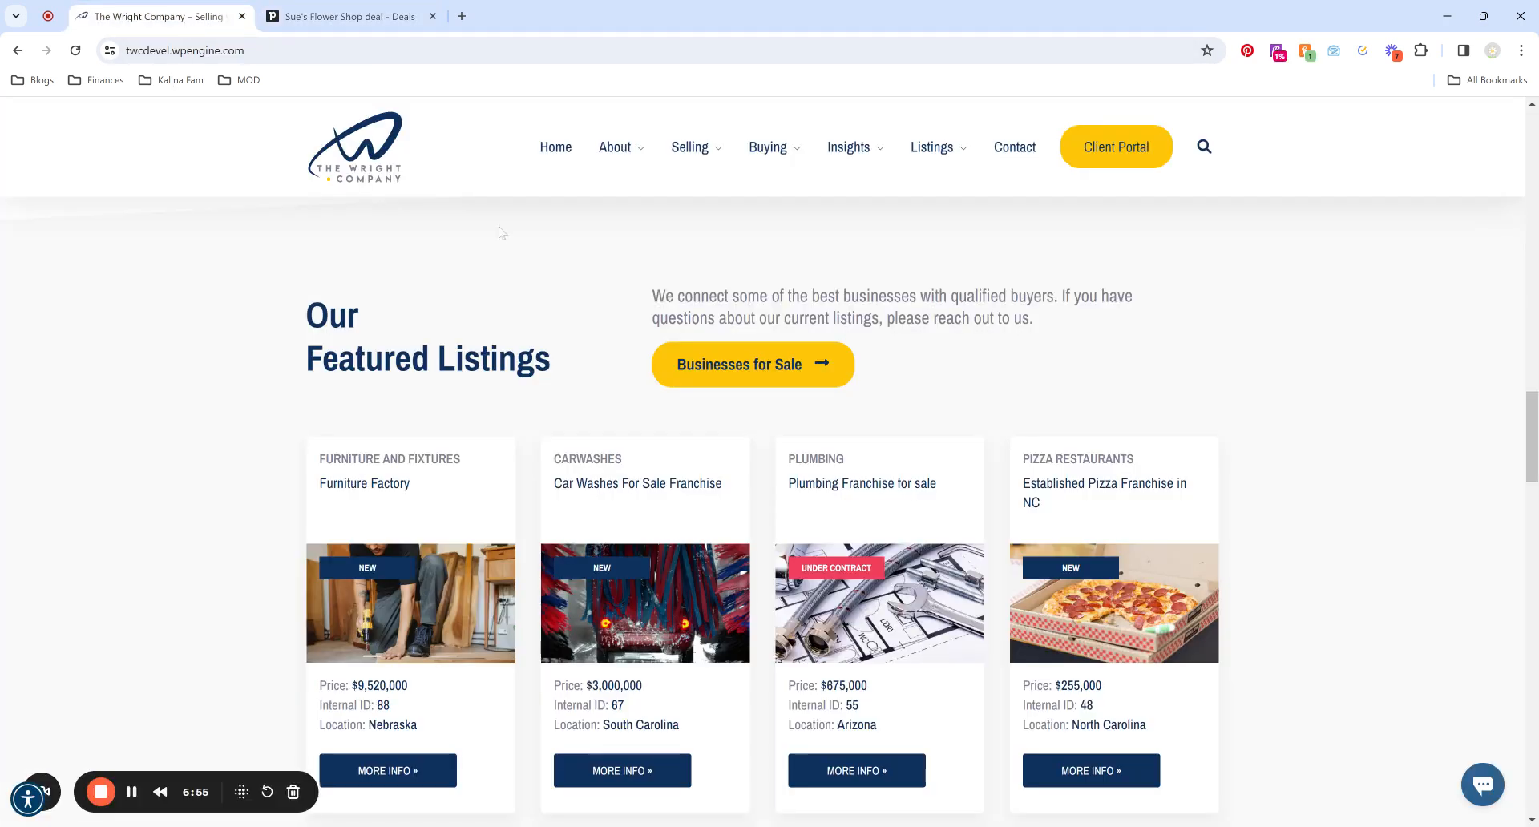
pyautogui.click(753, 364)
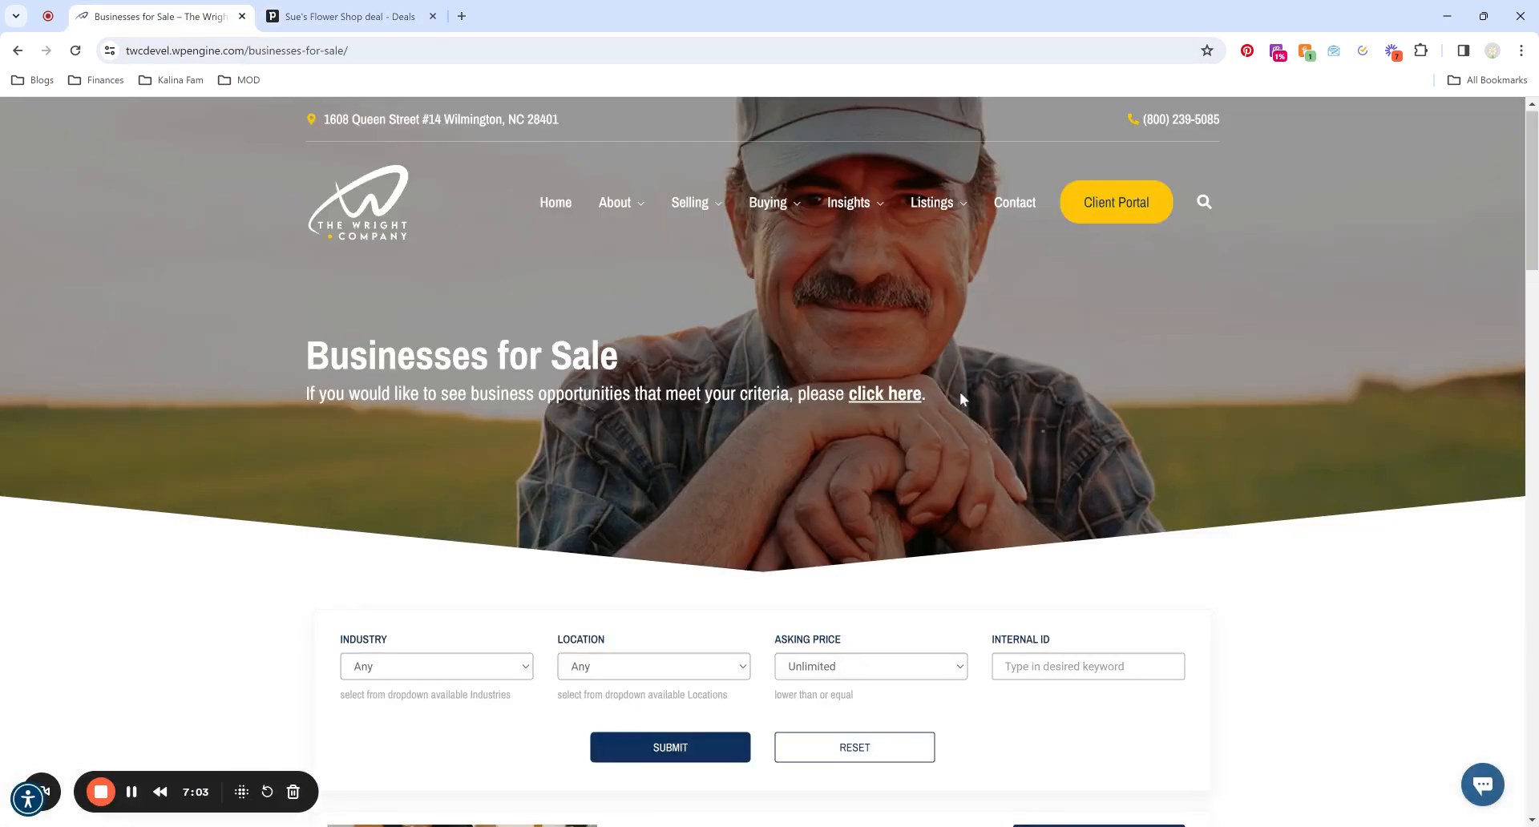
pyautogui.scroll(-5, 1015, 406)
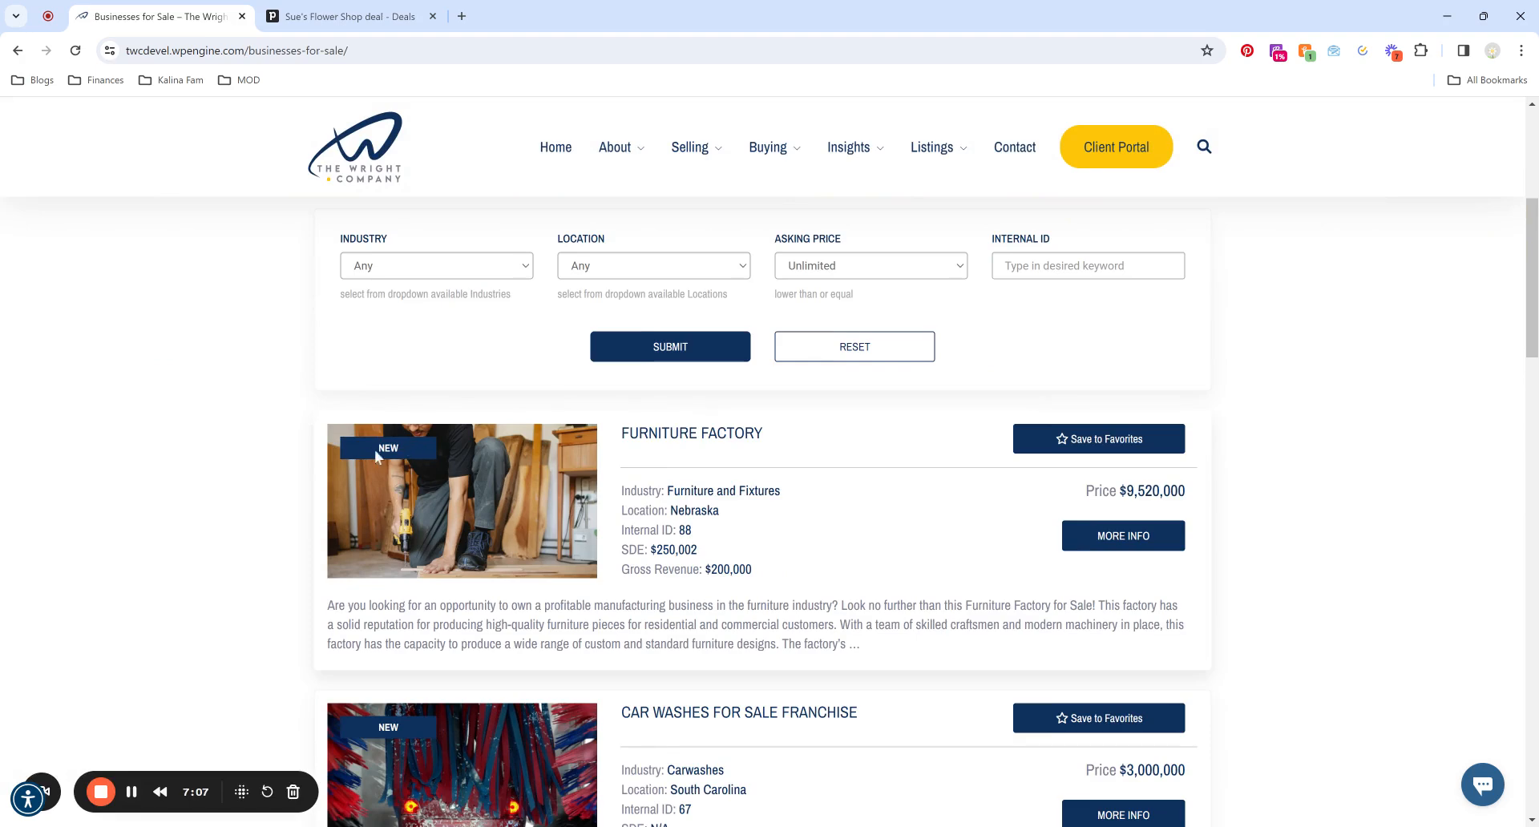
pyautogui.scroll(-6, 374, 455)
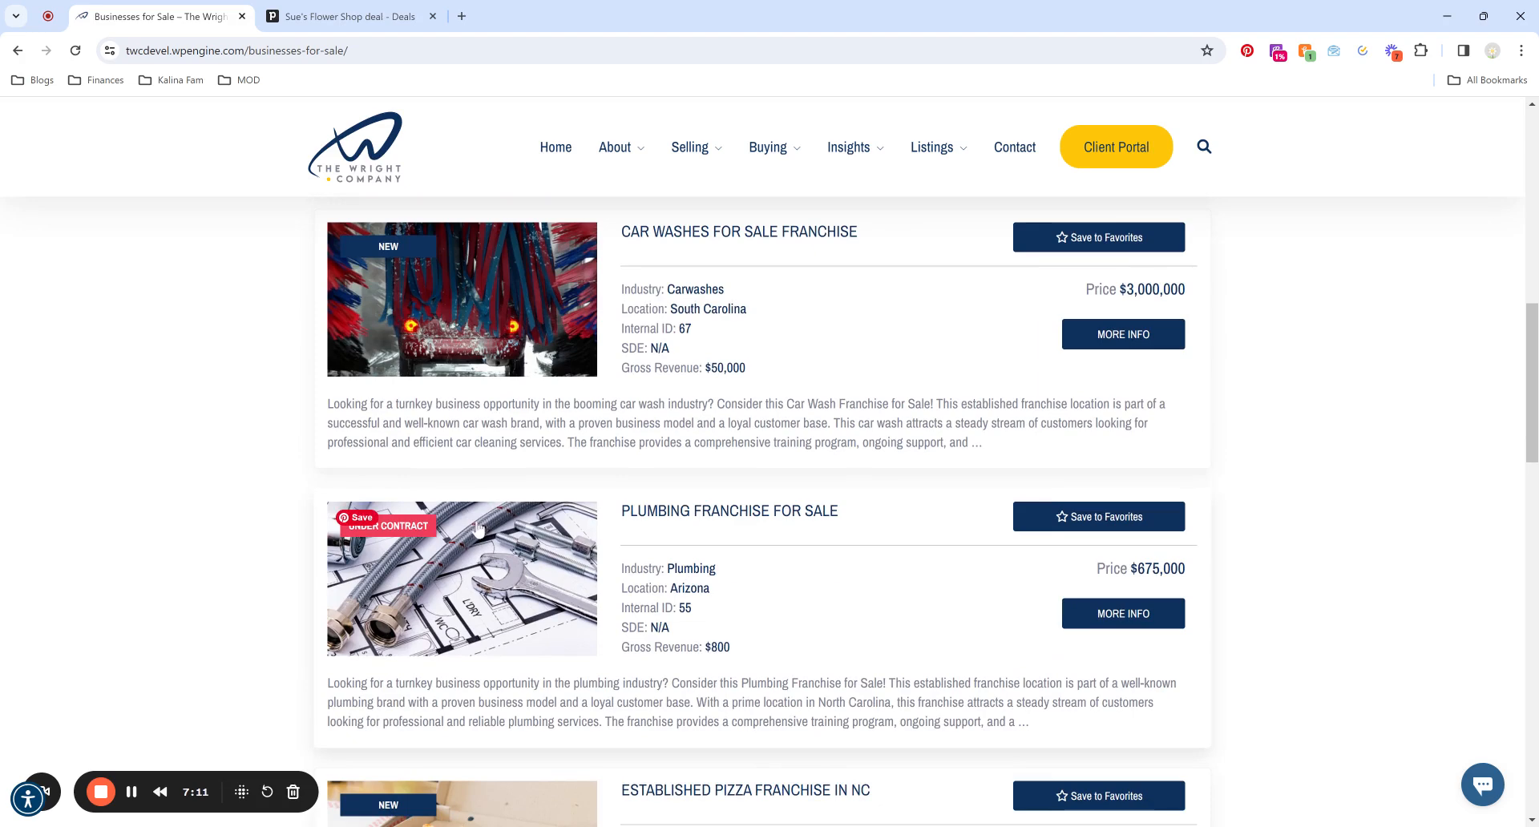
pyautogui.scroll(5, 456, 487)
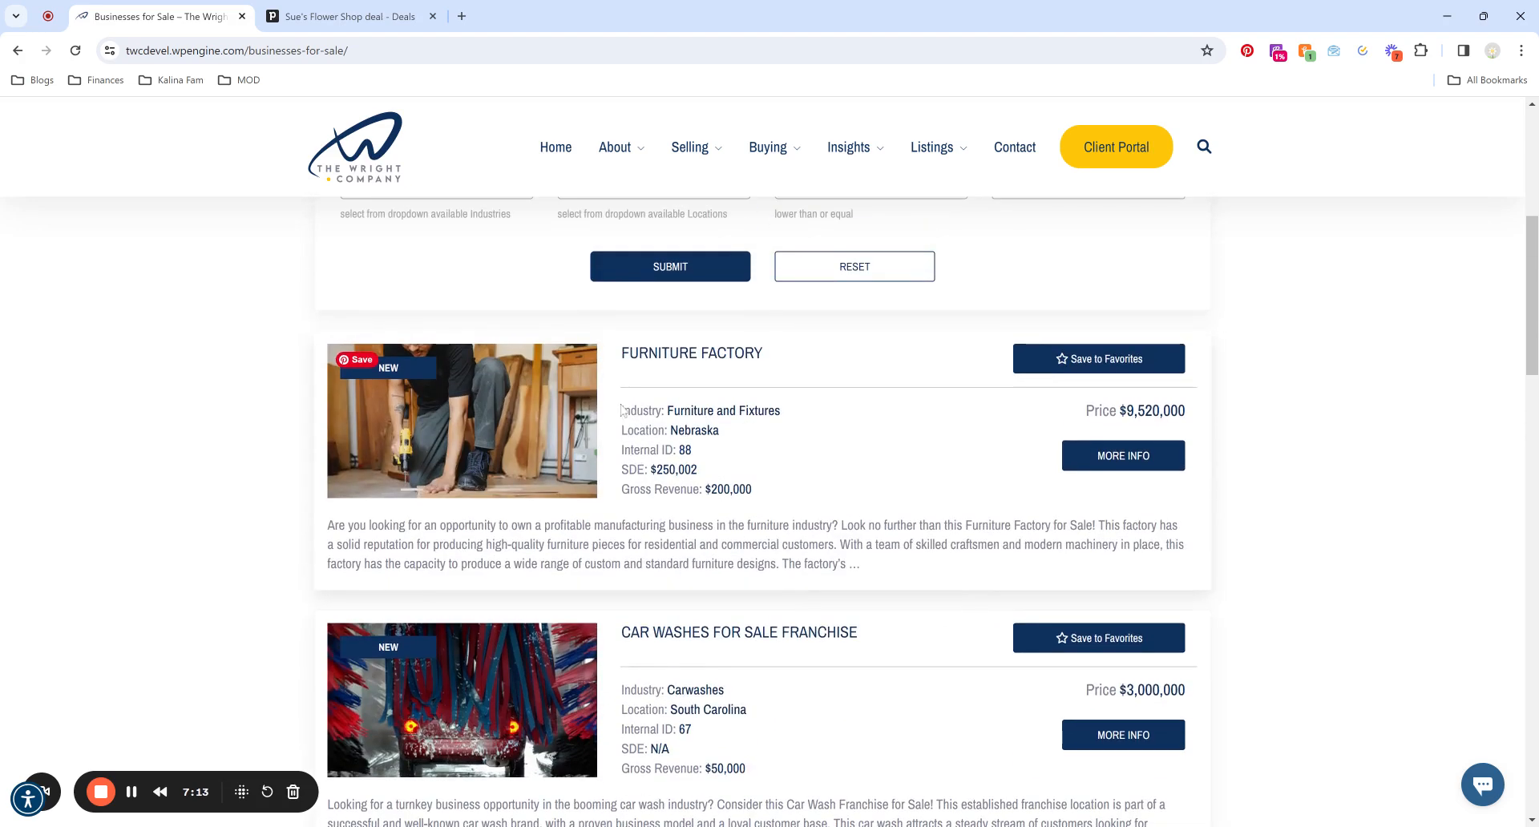
# Review the Furniture Factory and Car Washes listing details.
pyautogui.moveTo(625, 419); pyautogui.dragTo(900, 568)
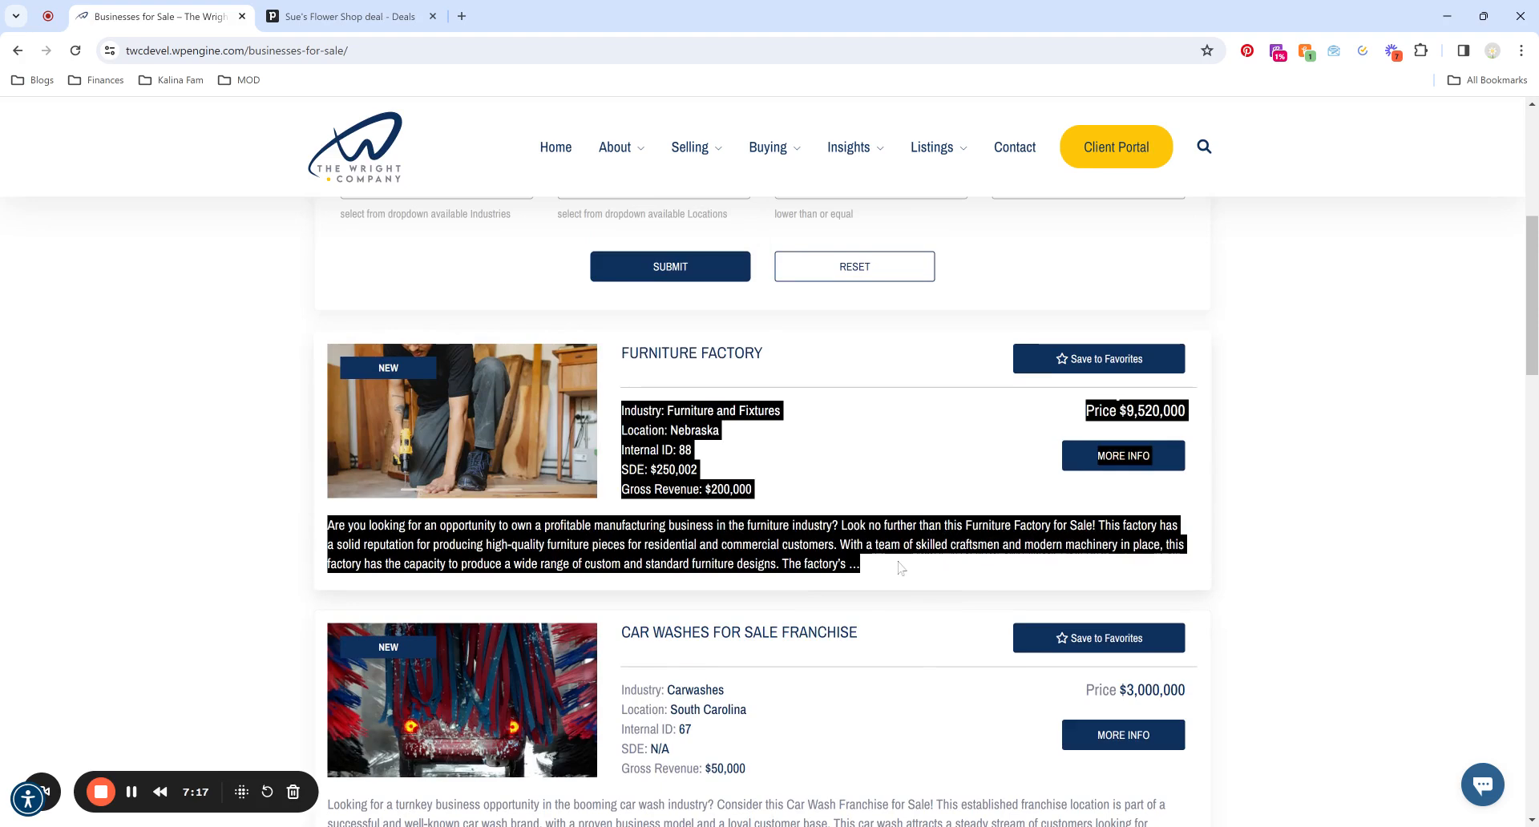
pyautogui.click(901, 567)
pyautogui.scroll(-2, 897, 566)
pyautogui.moveTo(623, 589); pyautogui.dragTo(670, 590)
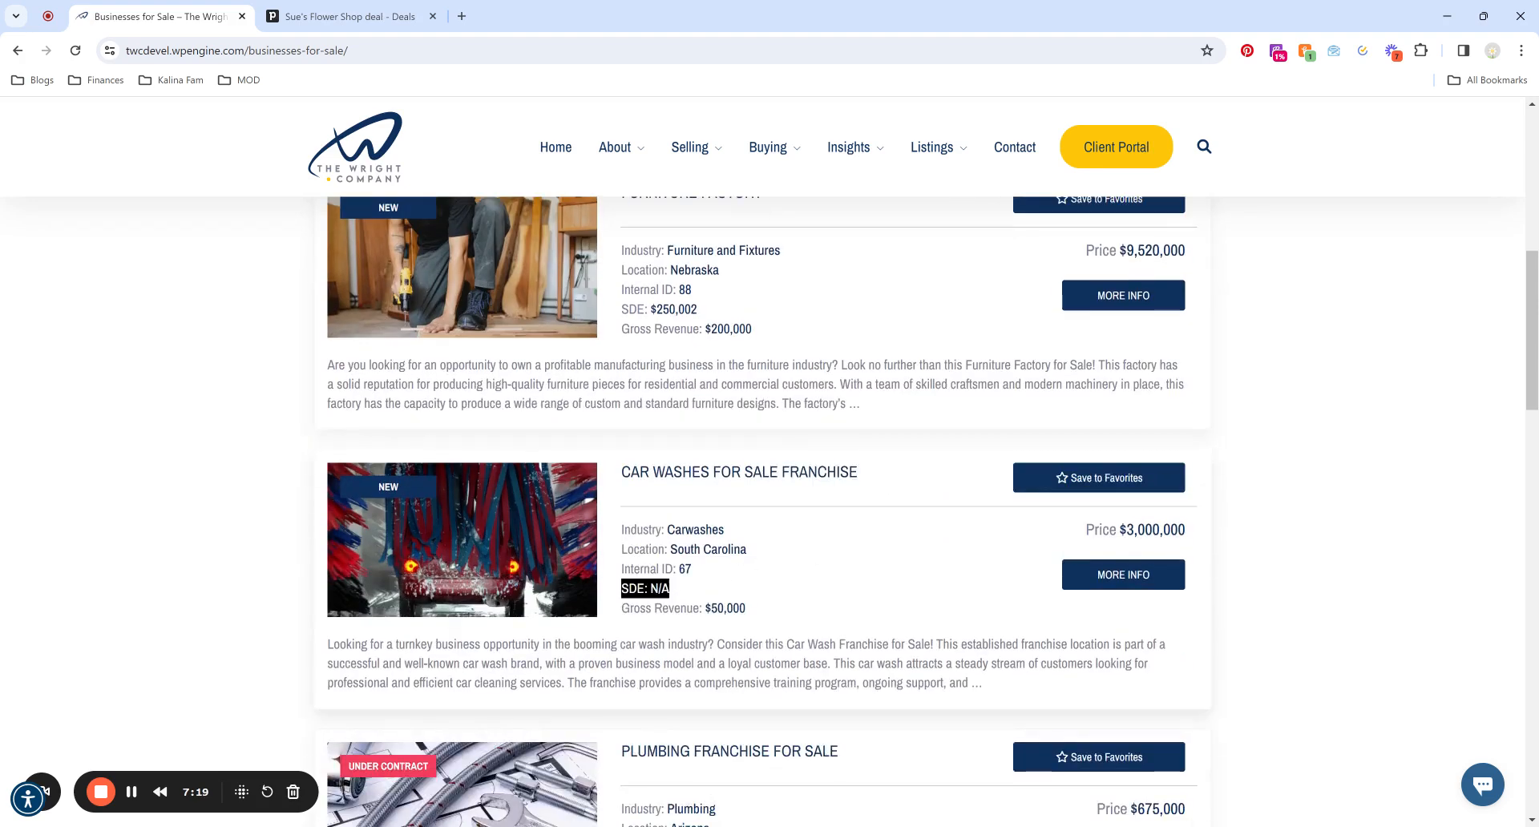
pyautogui.click(694, 594)
pyautogui.scroll(-2, 693, 594)
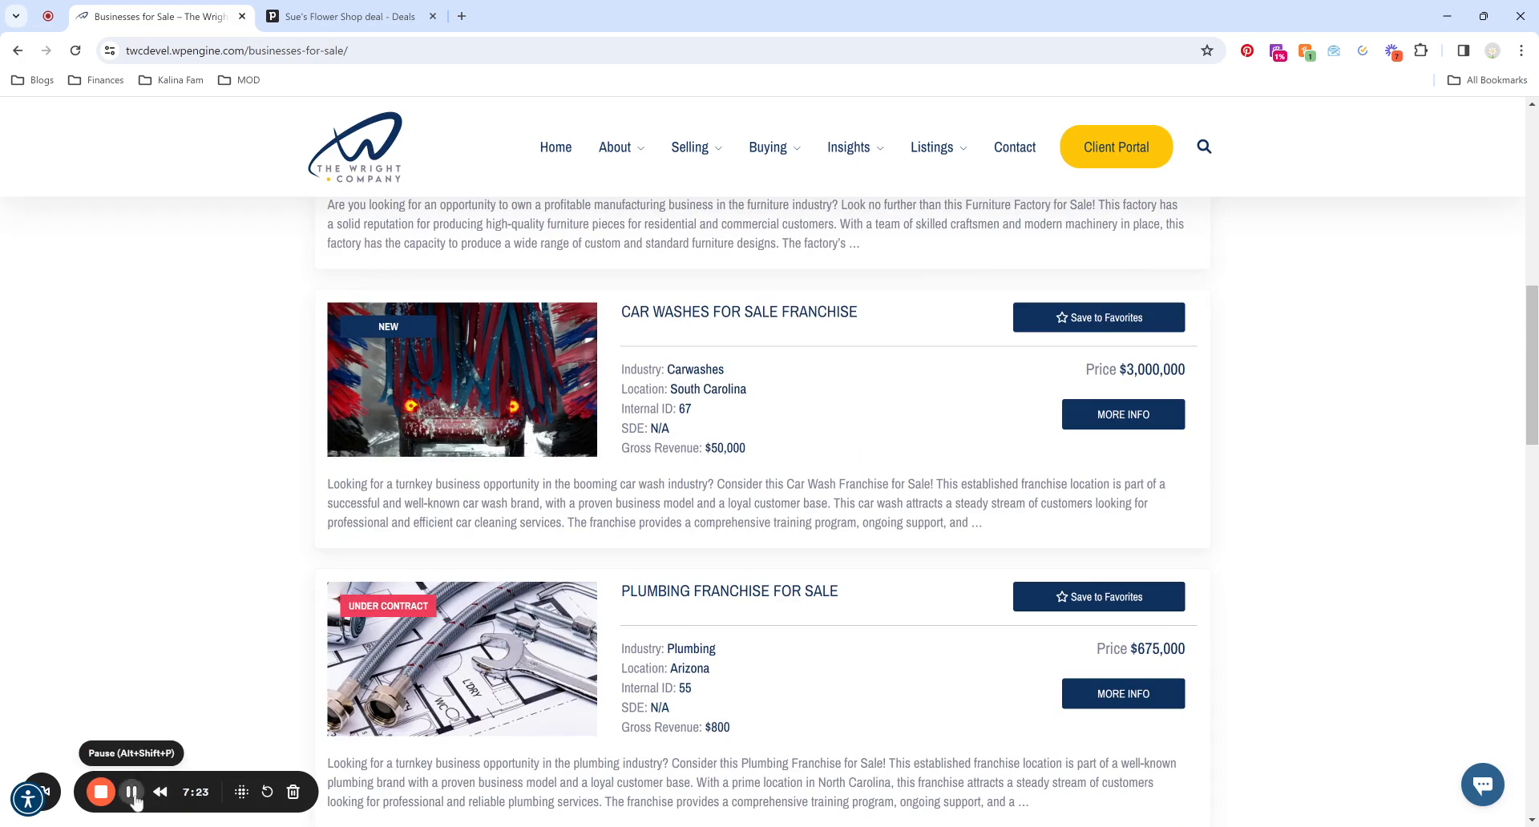
pyautogui.scroll(5, 240, 417)
# Put Sue's Flower Shop in the On Market stage, then go back to the Sellers pipeline board.
pyautogui.click(365, 19)
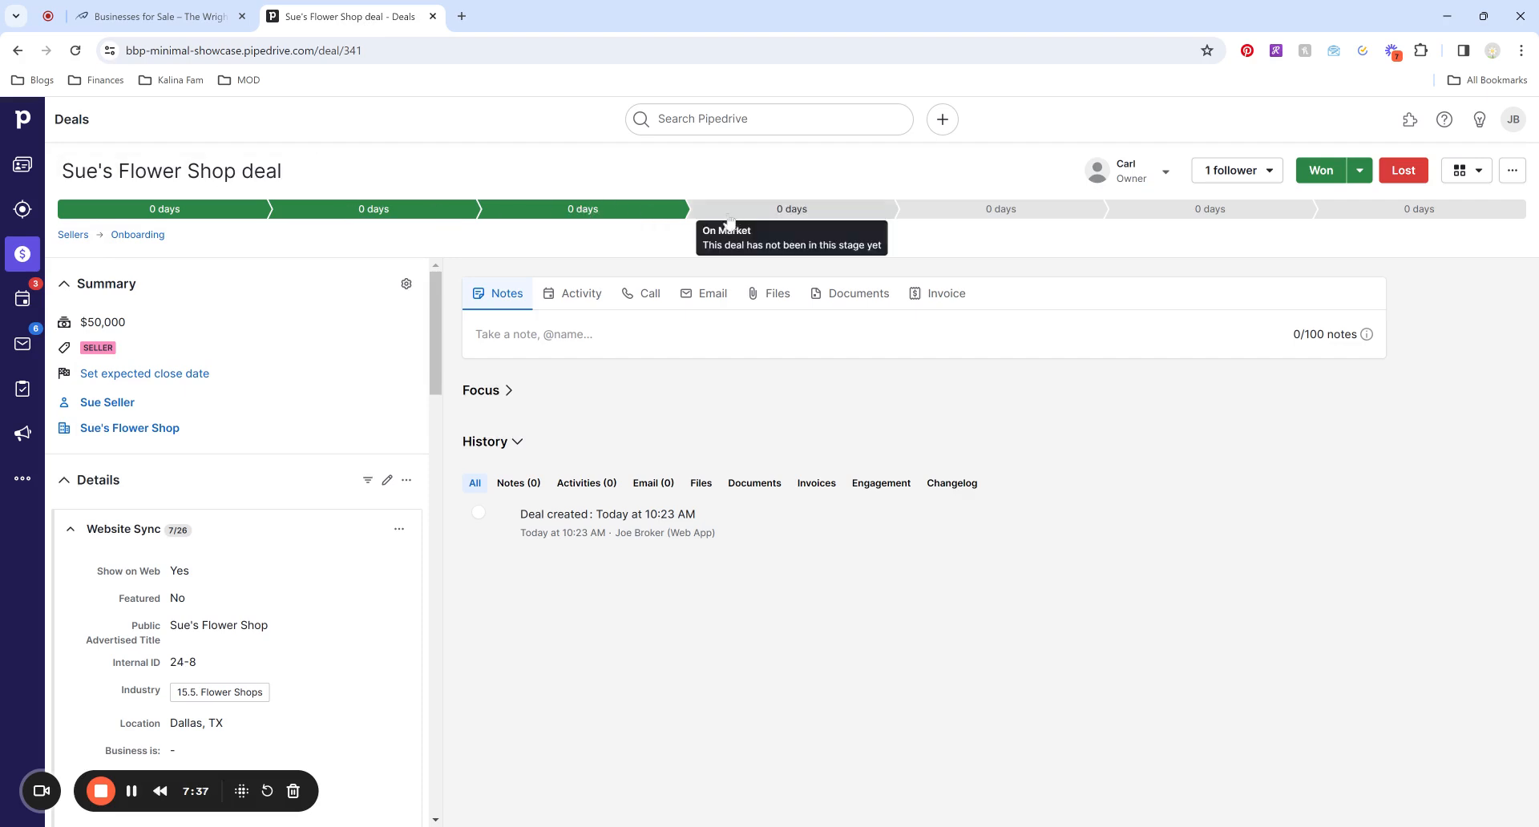
pyautogui.click(756, 218)
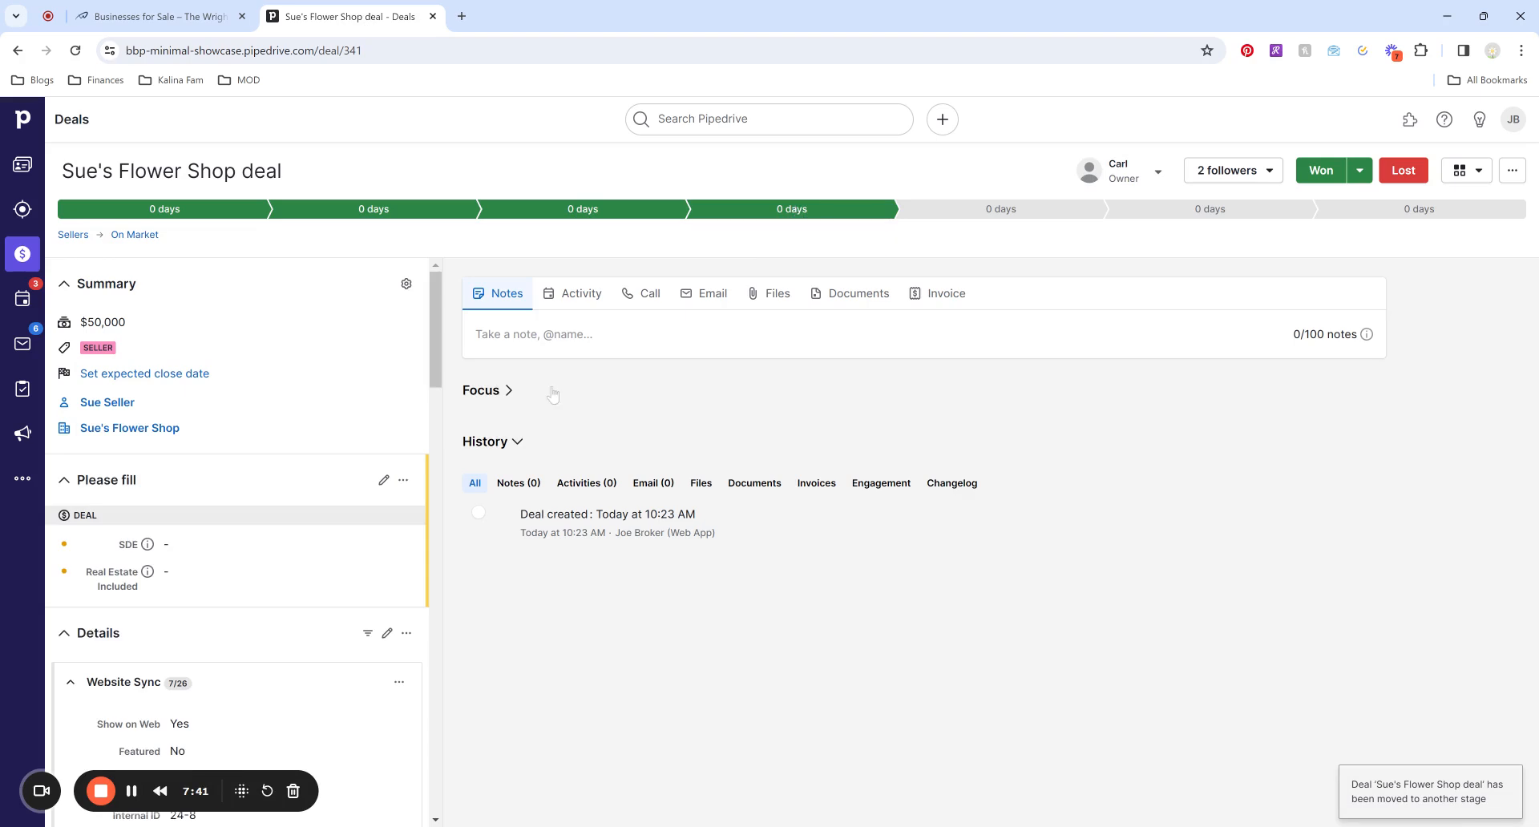
pyautogui.click(22, 253)
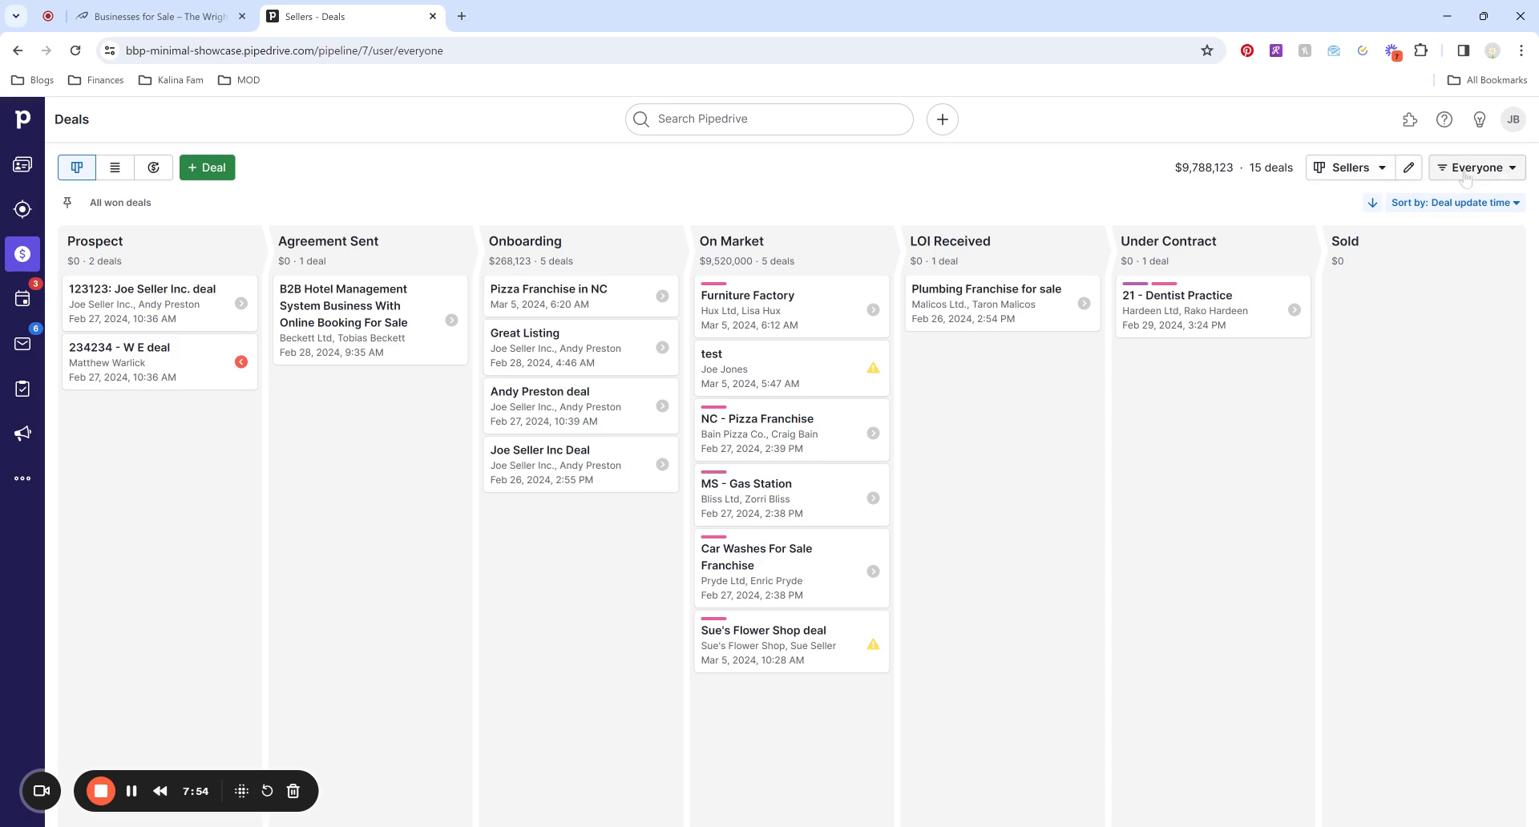
# Filter the board to Carl's deals, switch back to Everyone (15 deals), and reopen Sue's Flower Shop.
pyautogui.click(1510, 175)
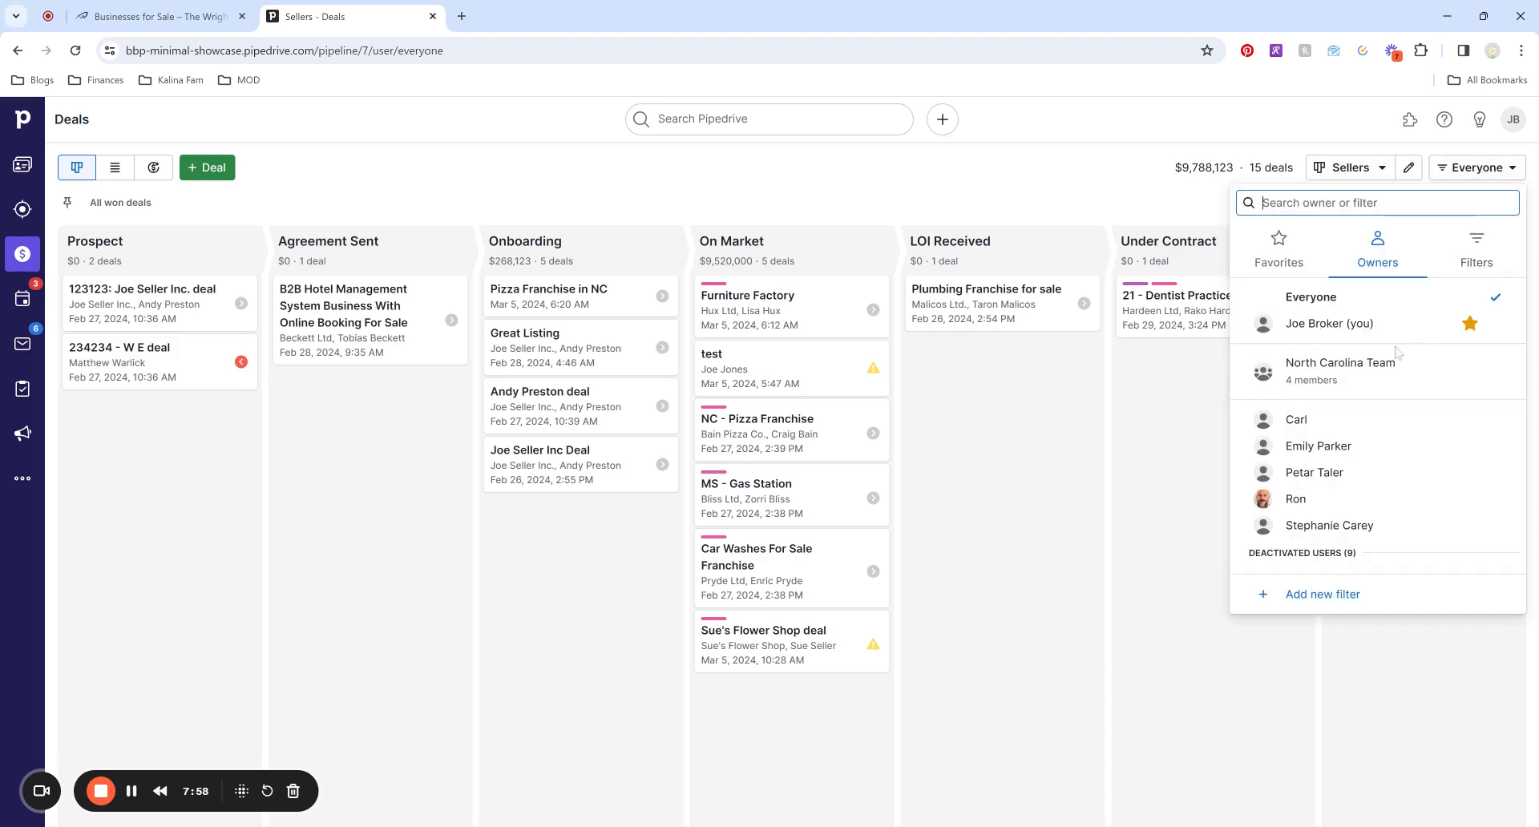
pyautogui.click(1334, 431)
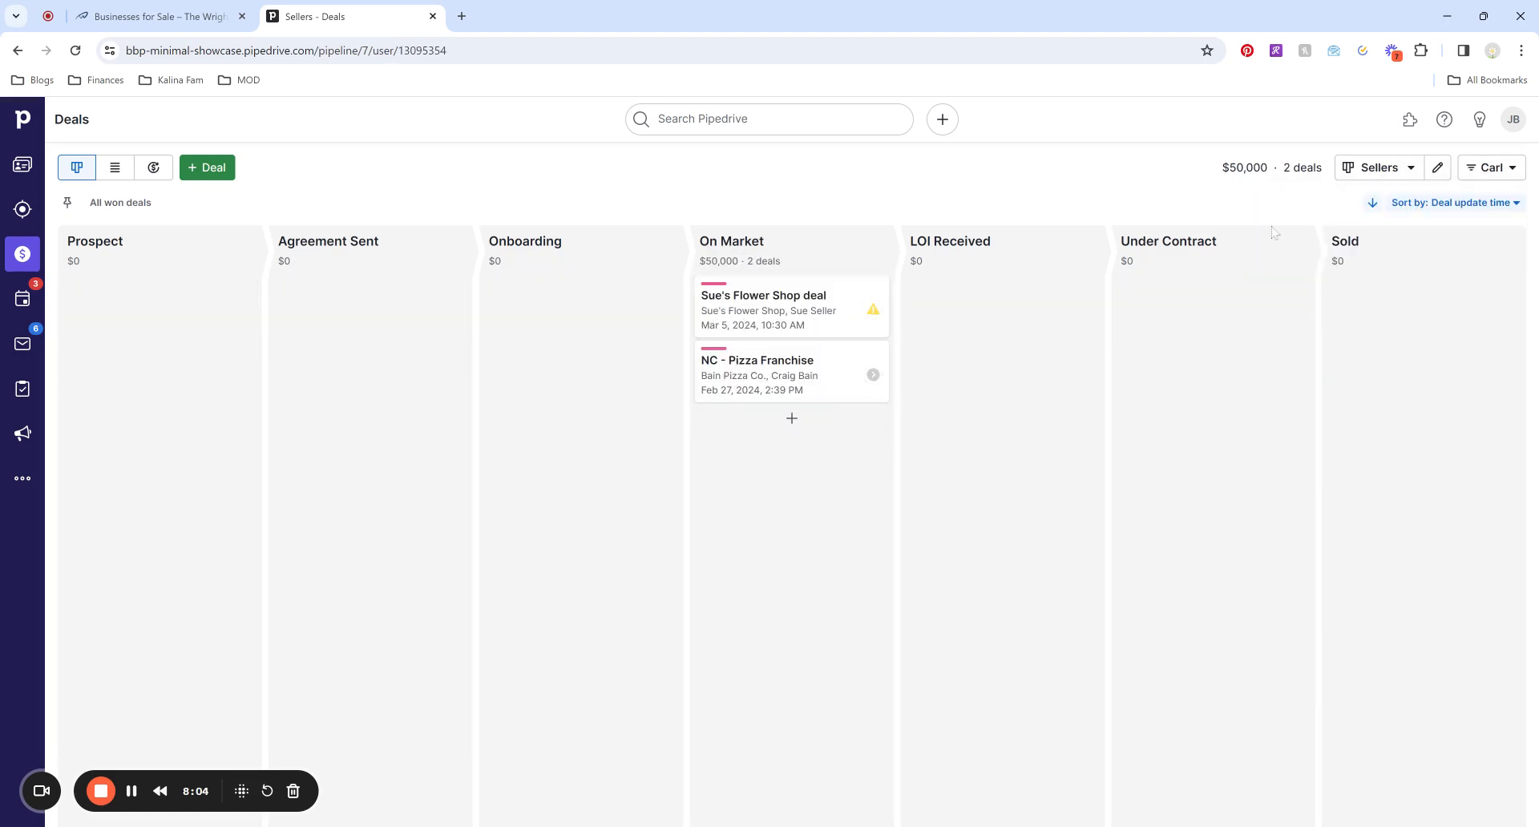
pyautogui.click(1492, 167)
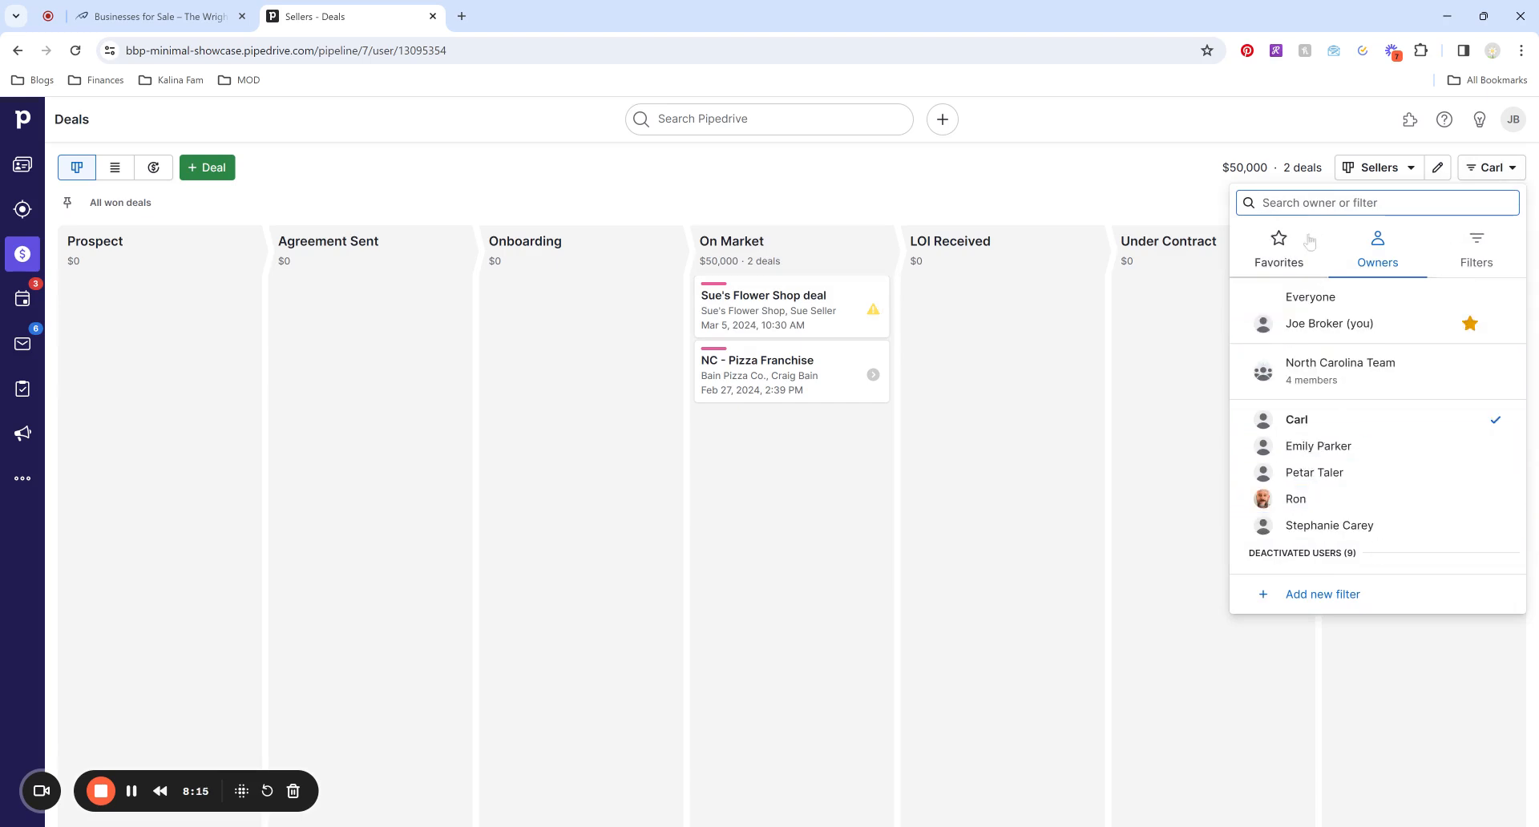
pyautogui.click(1349, 299)
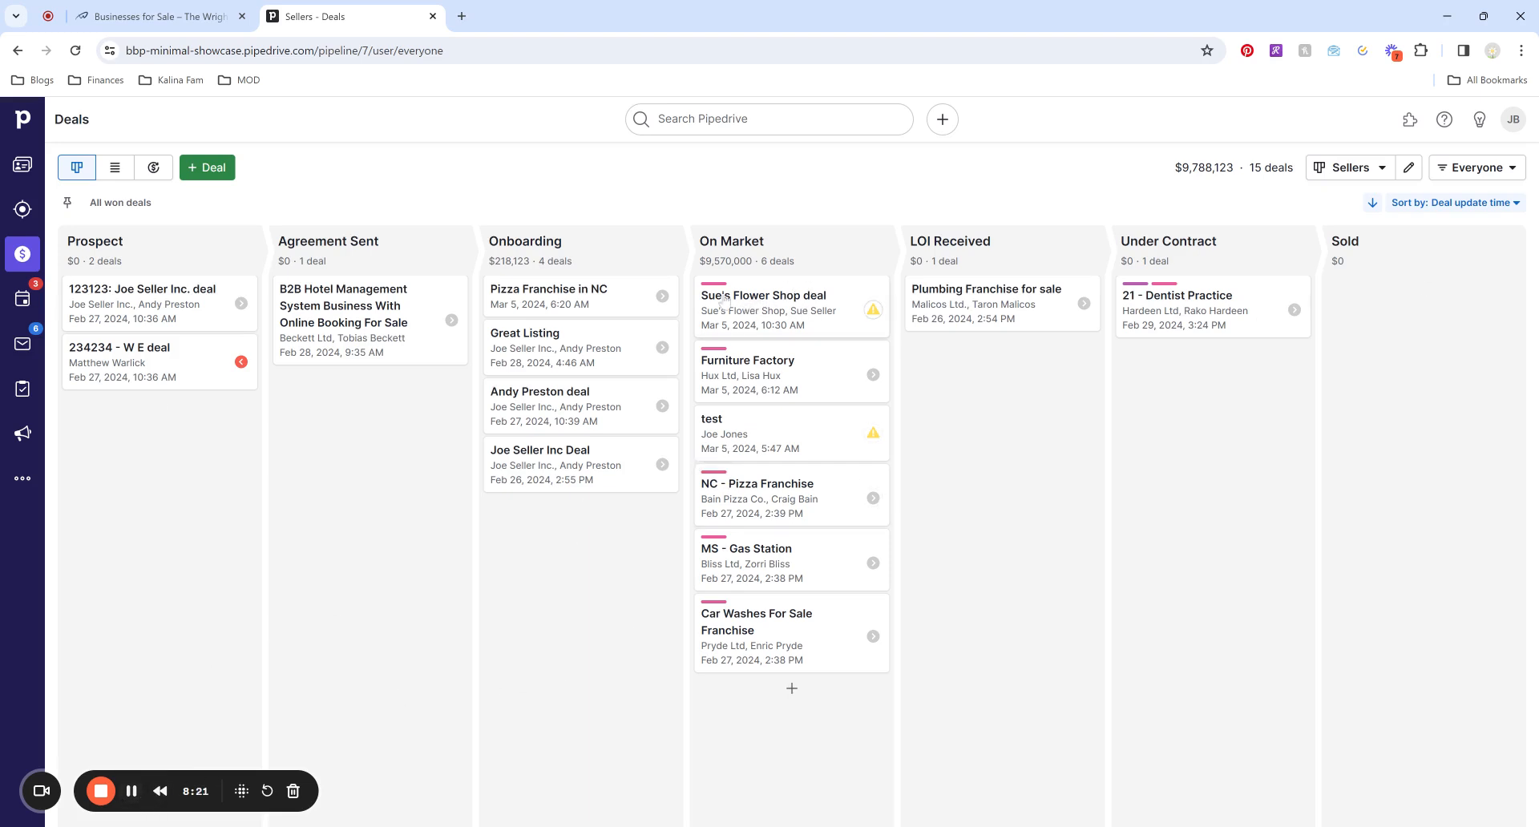
pyautogui.click(825, 323)
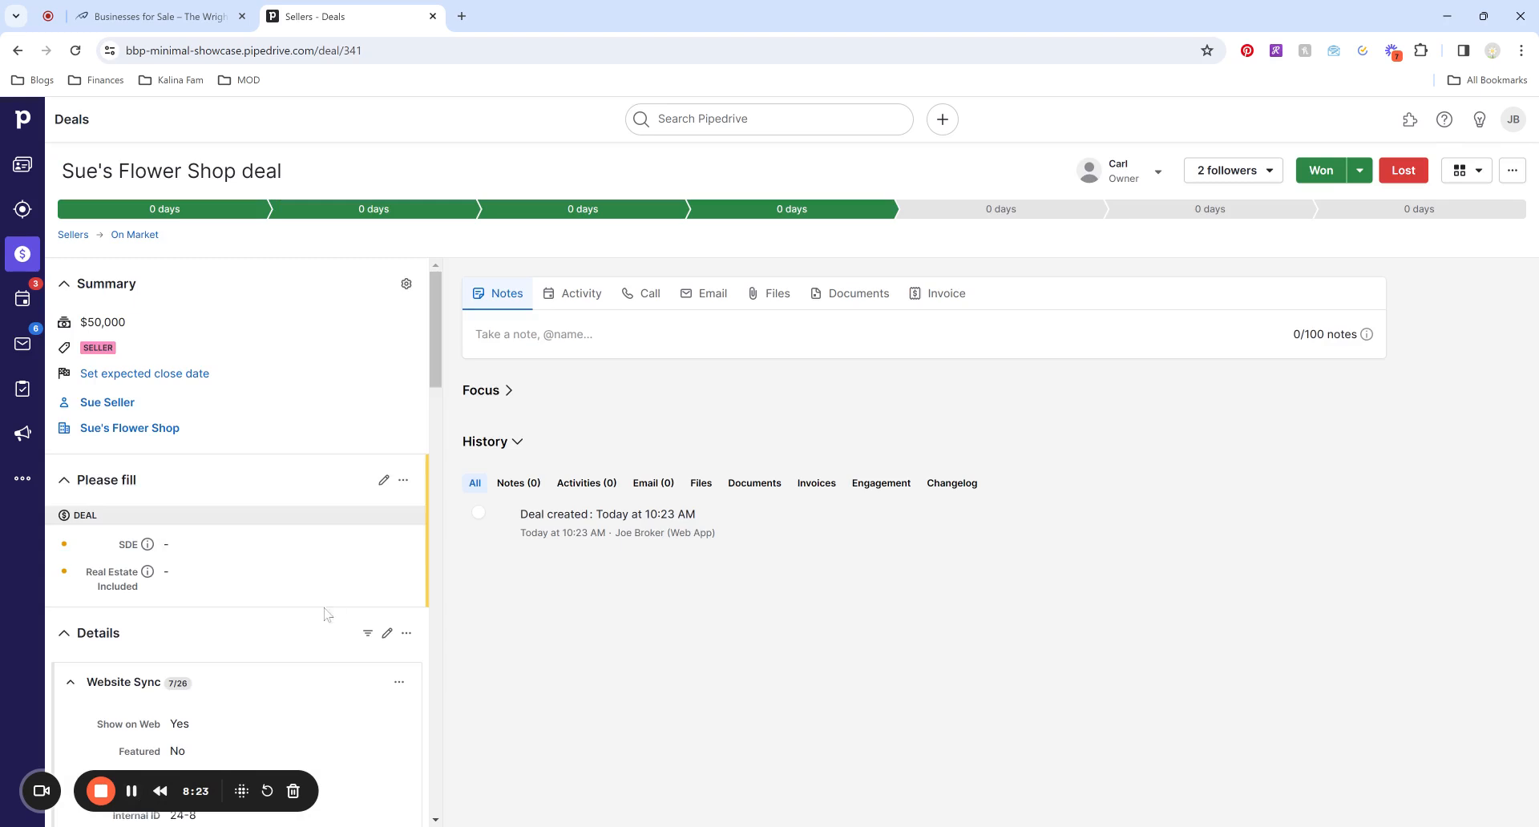
pyautogui.scroll(-2, 331, 610)
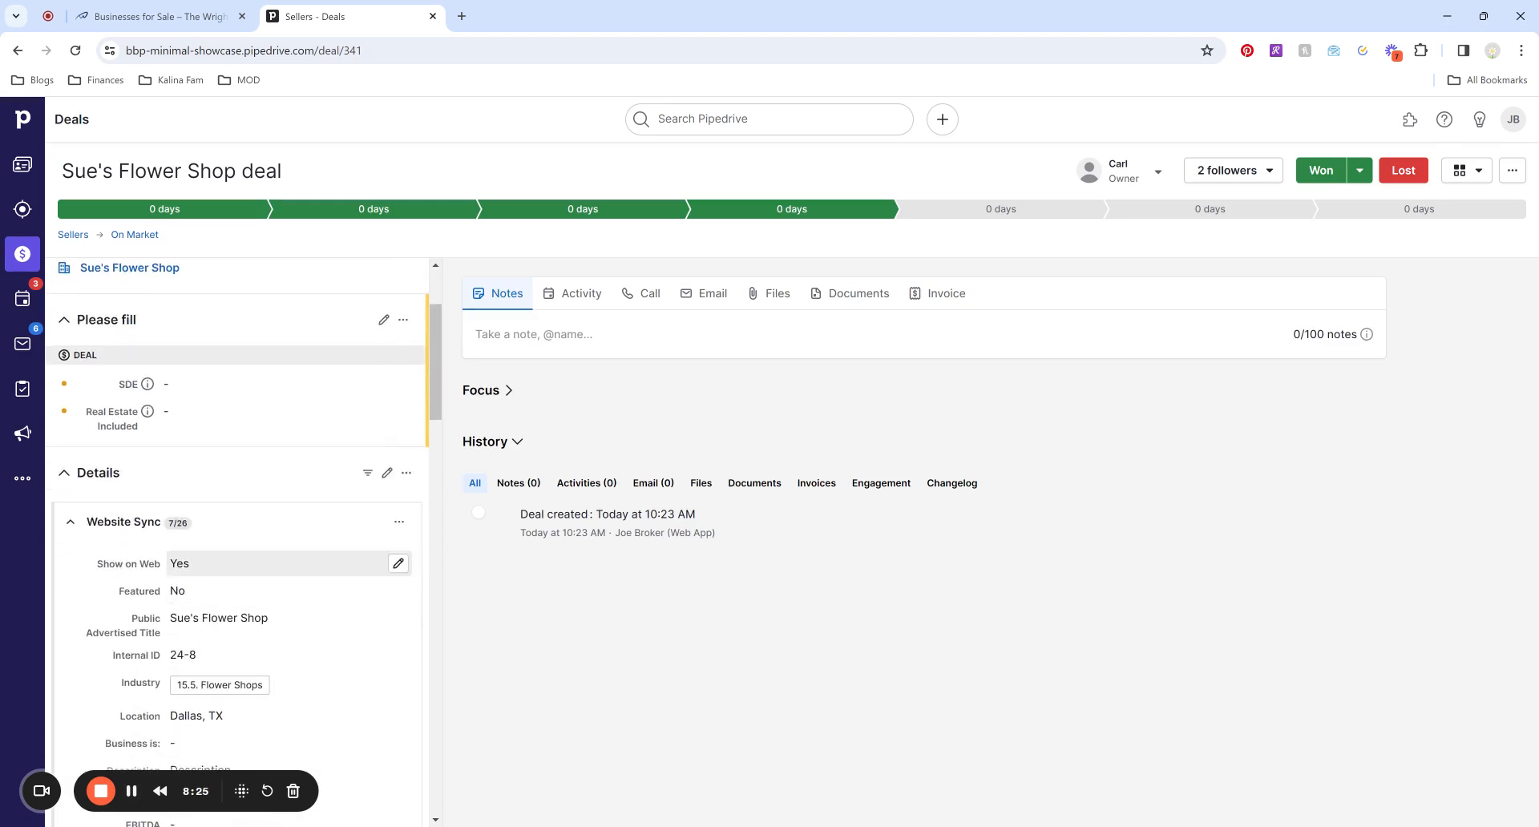
# Find the Sue's Flower Shop listing on Businesses for Sale: Flower Shops, Dallas, TX, Internal ID 24-8.
pyautogui.click(152, 16)
pyautogui.scroll(-3, 893, 431)
pyautogui.scroll(-18, 892, 433)
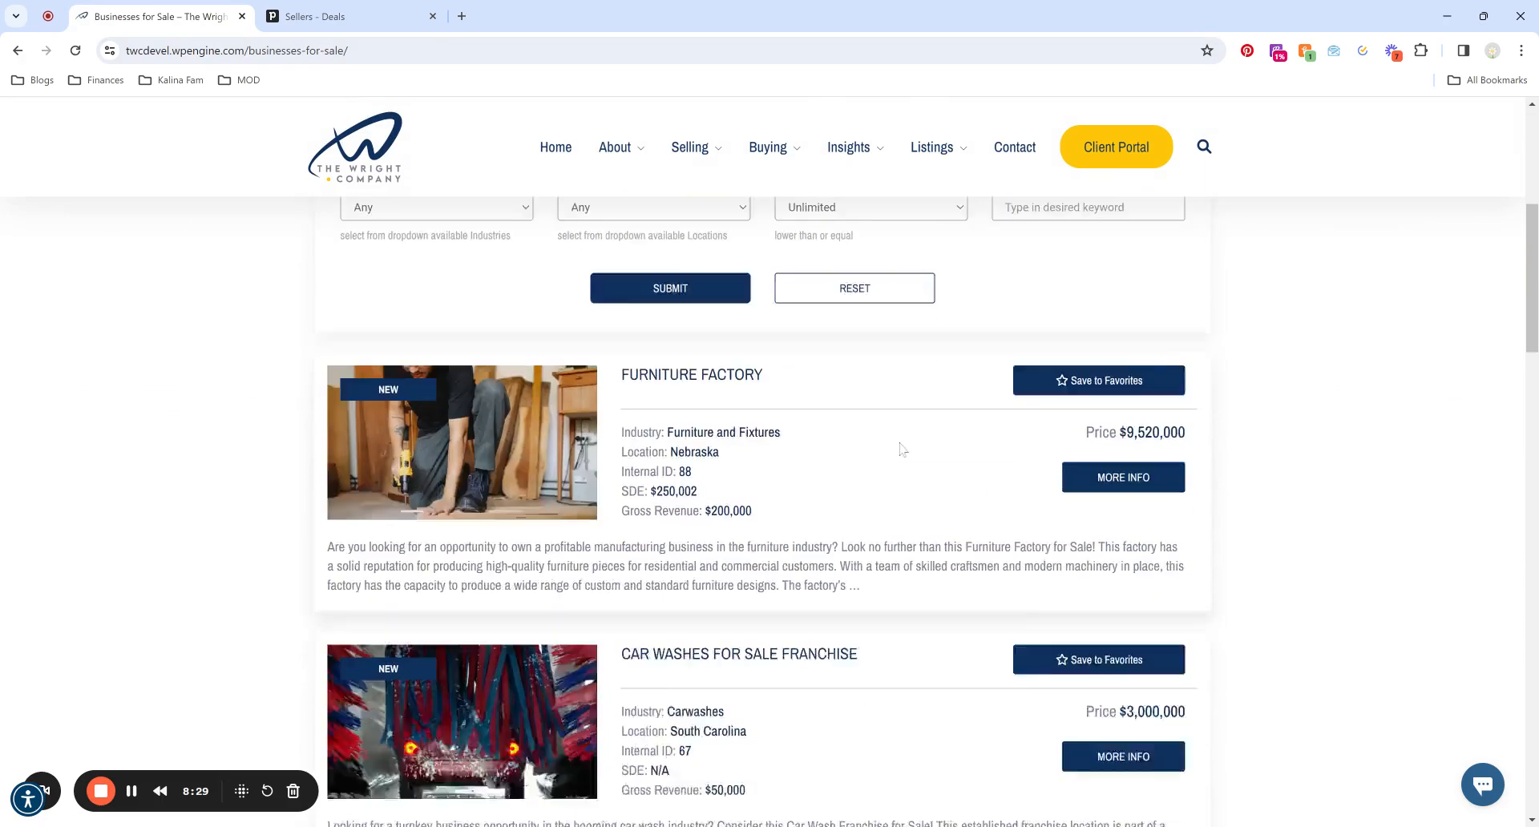
pyautogui.scroll(-3, 900, 449)
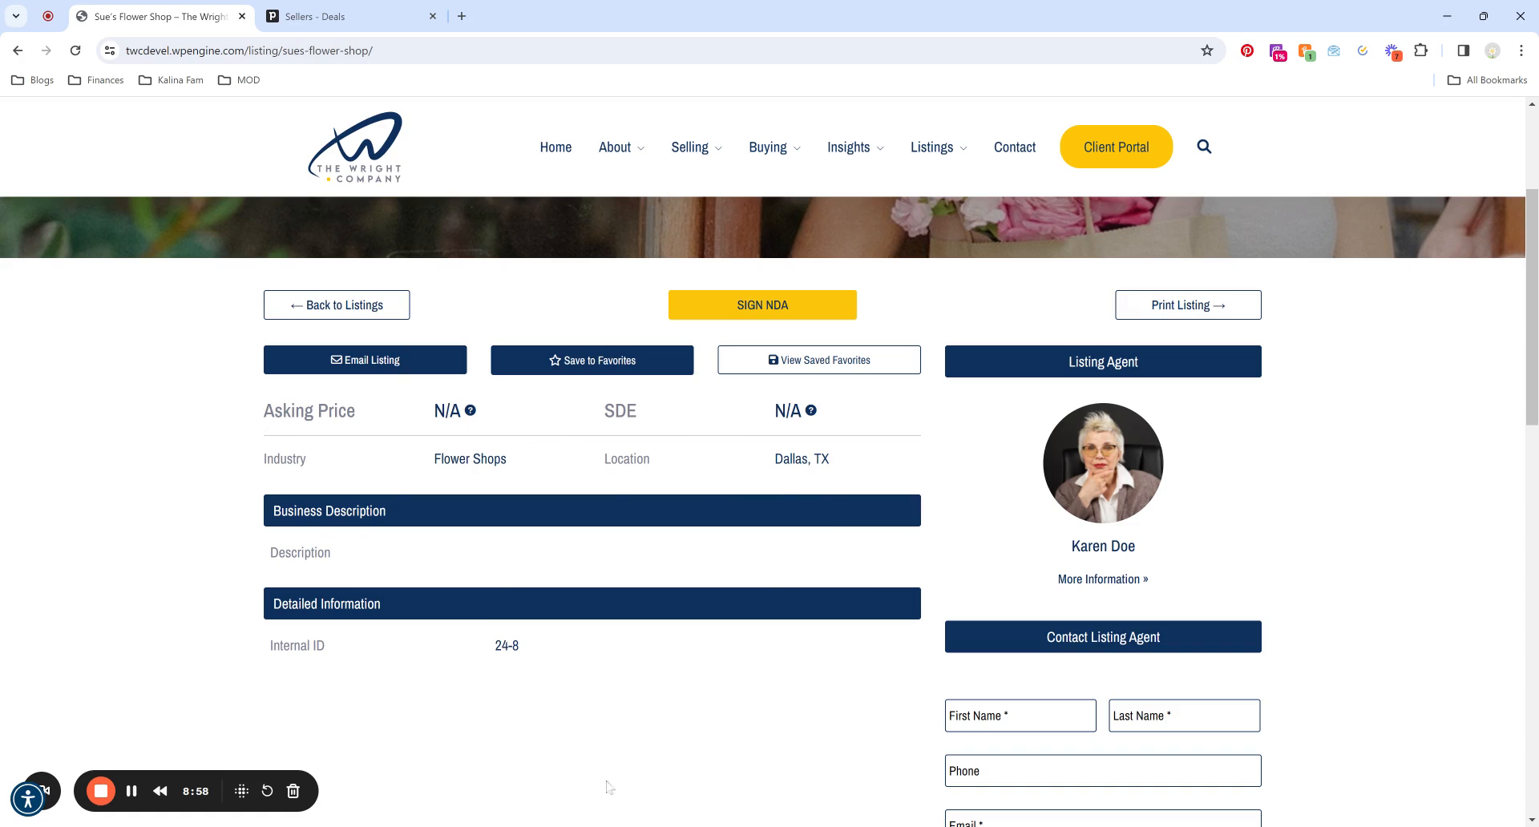
pyautogui.scroll(-3, 801, 503)
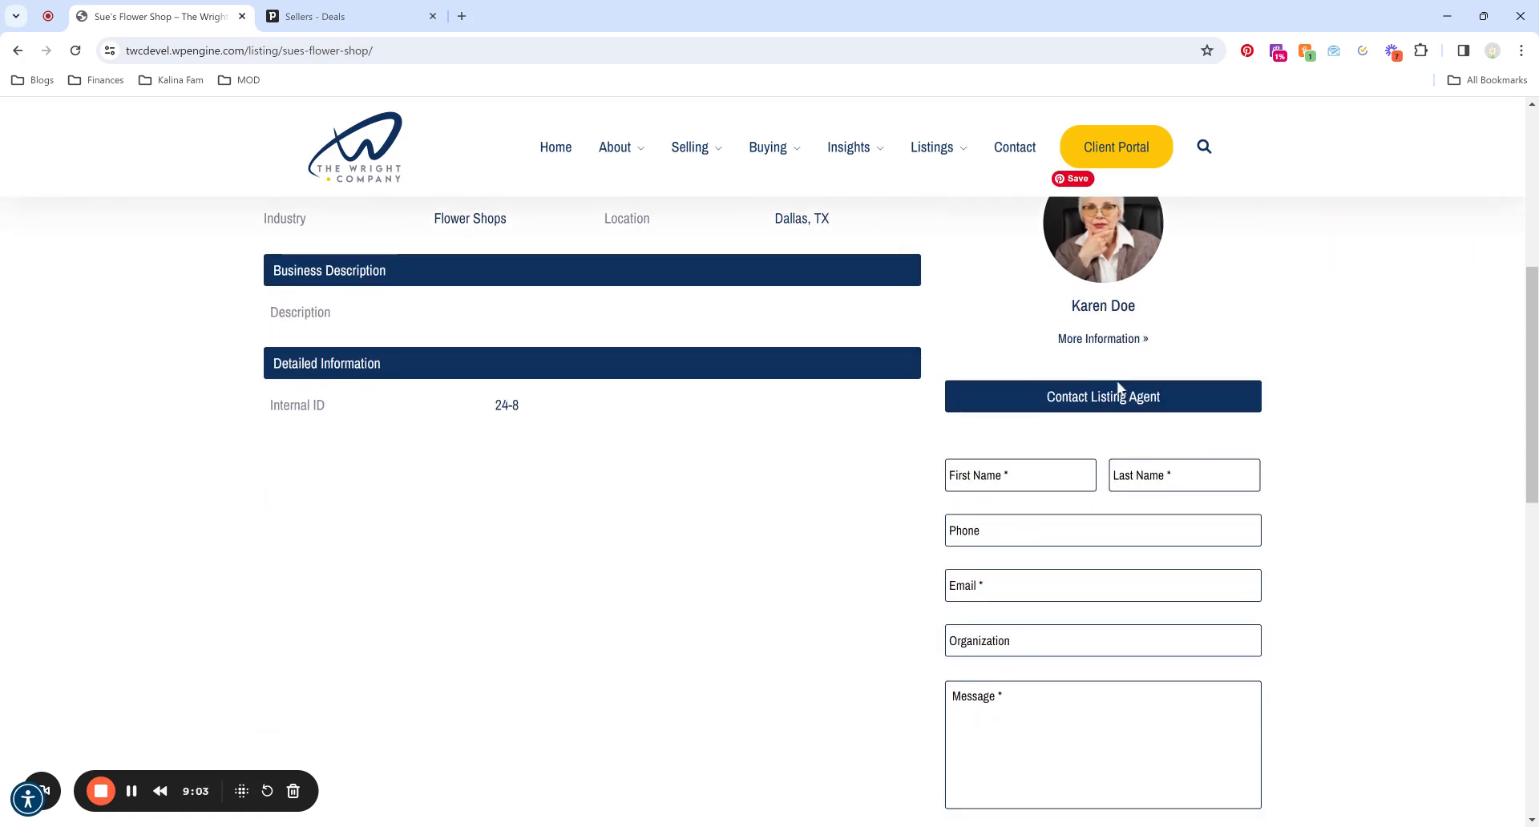
pyautogui.scroll(-2, 1120, 388)
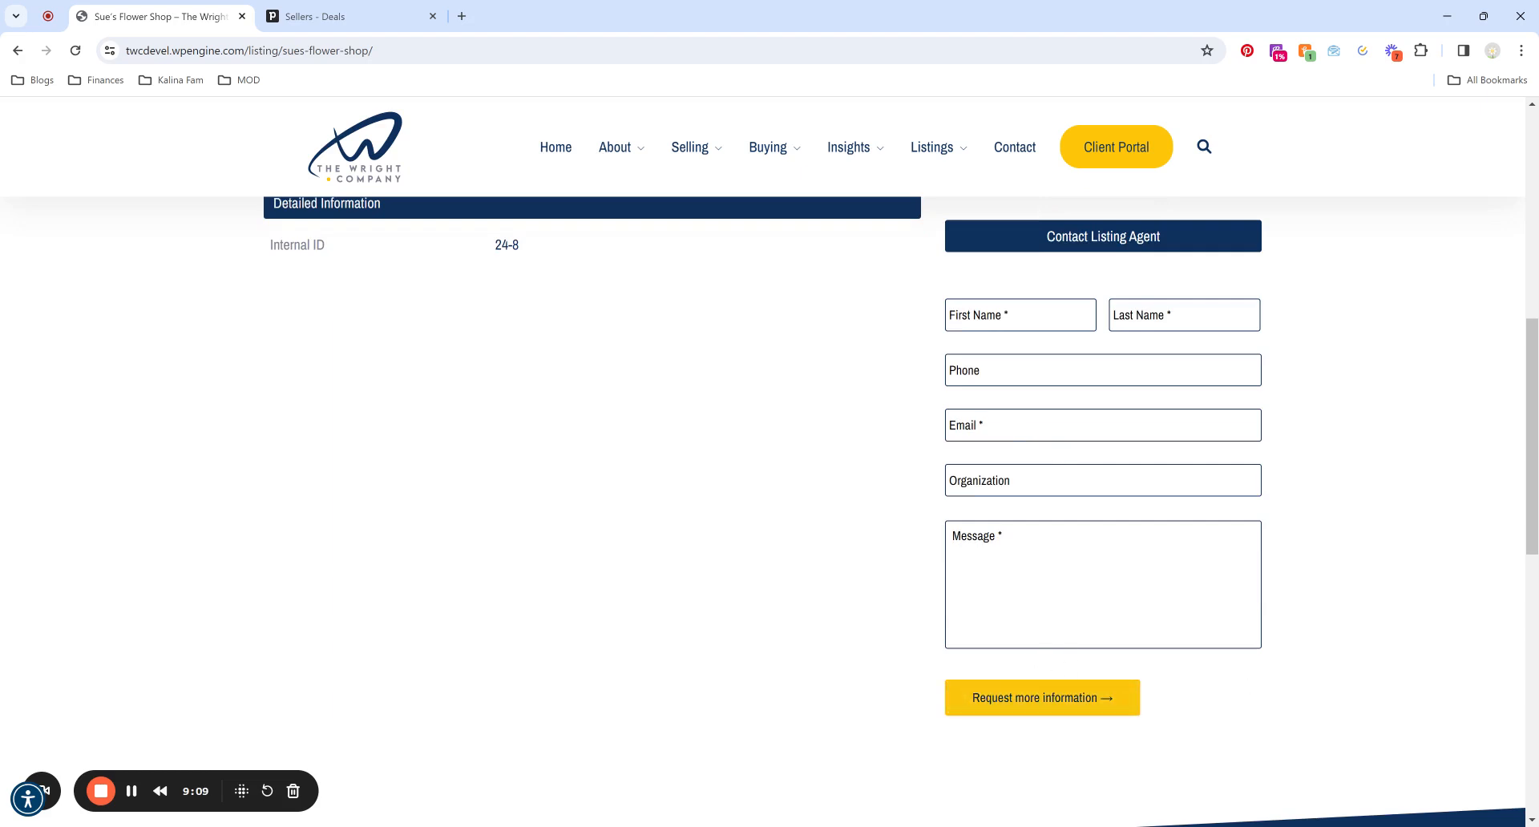
pyautogui.scroll(6, 682, 447)
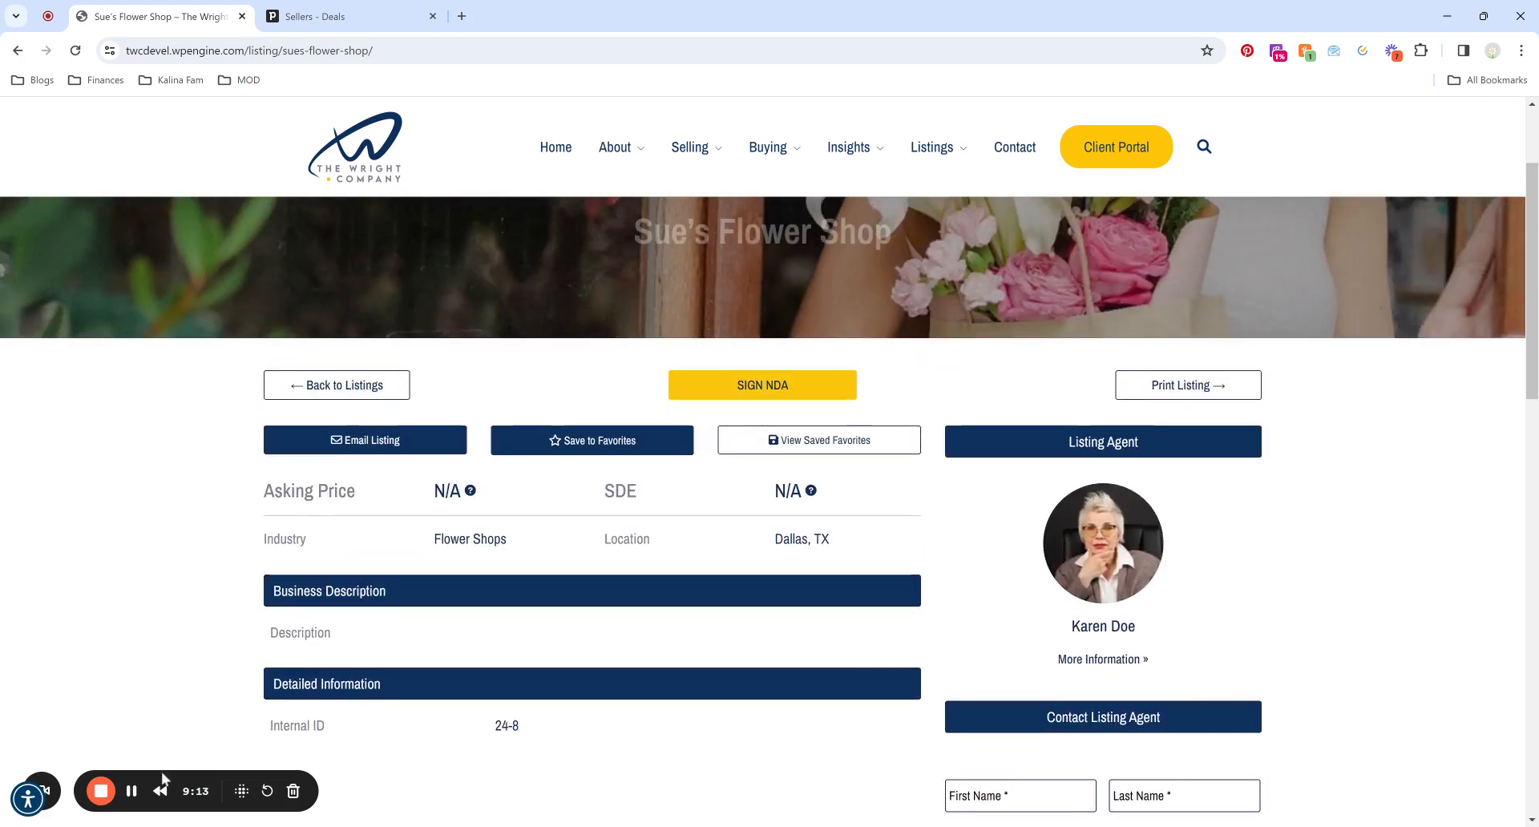
# Open the Sue's Flower Shop NDA and highlight its ListingID #24-8 reference in the WHEREAS paragraph.
pyautogui.click(764, 394)
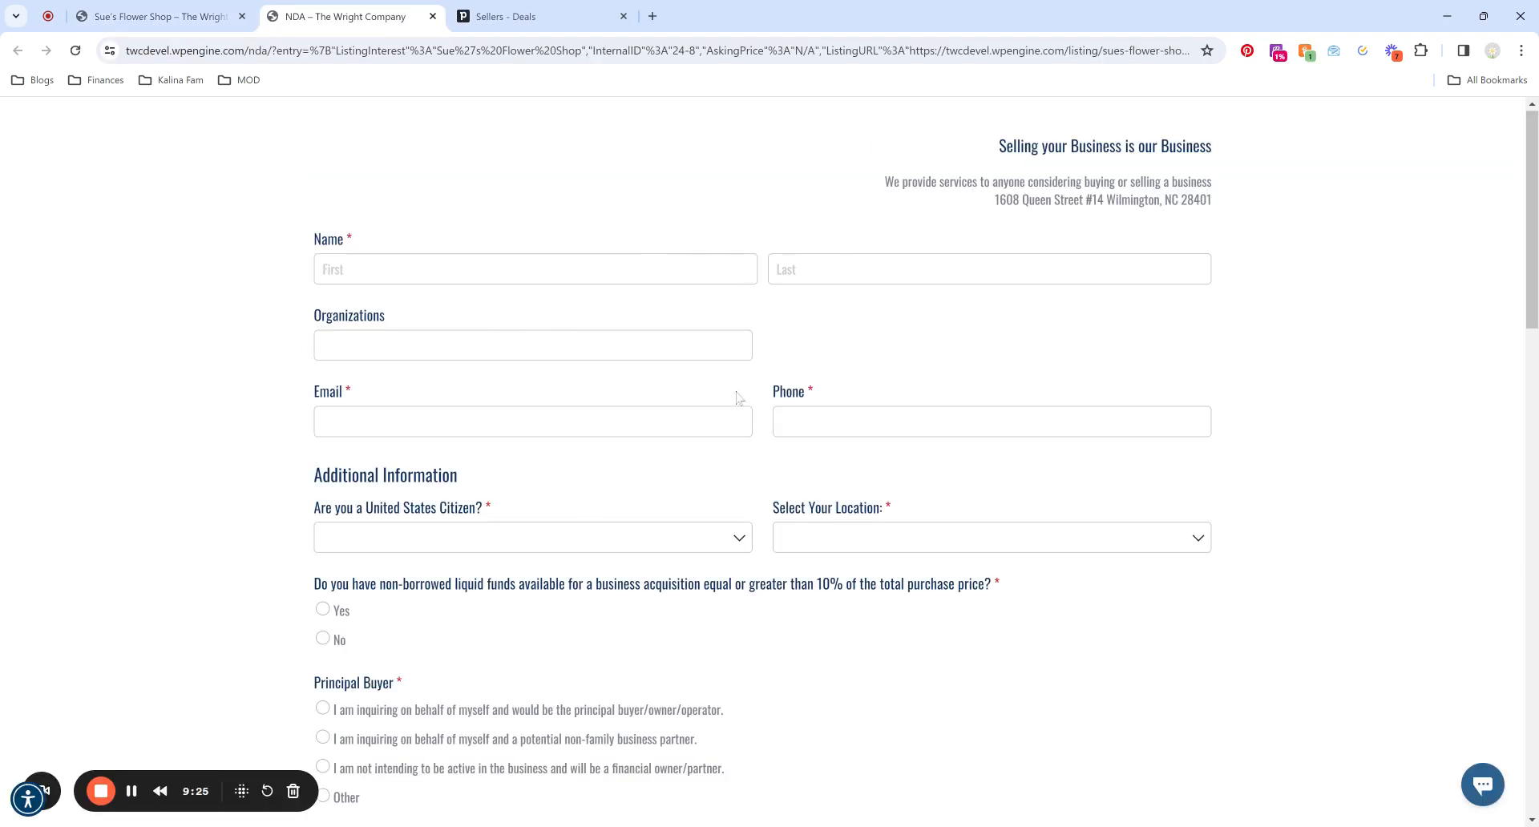
pyautogui.scroll(-6, 462, 549)
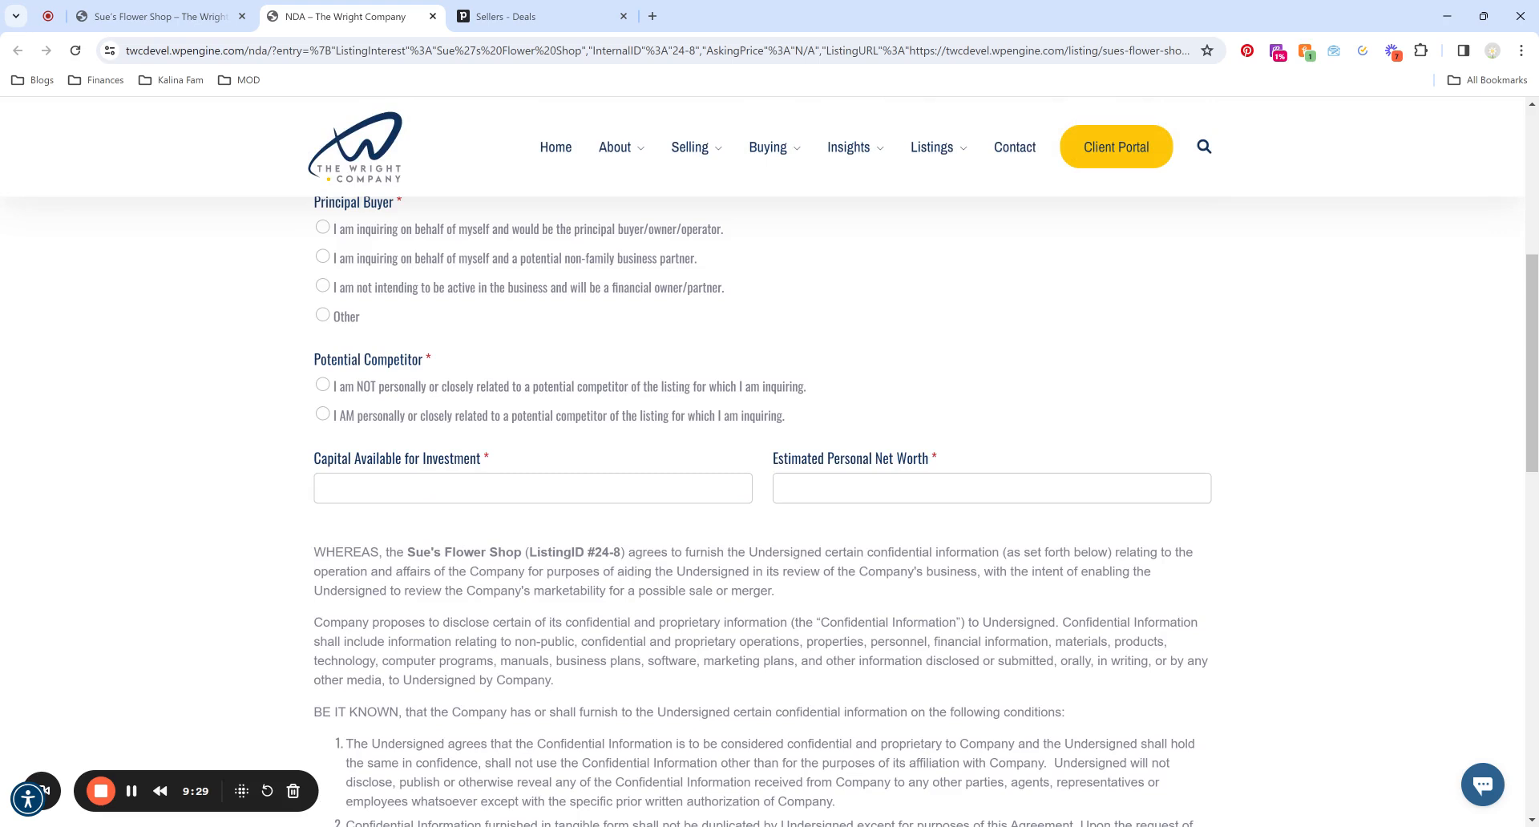
pyautogui.moveTo(407, 552); pyautogui.dragTo(621, 552)
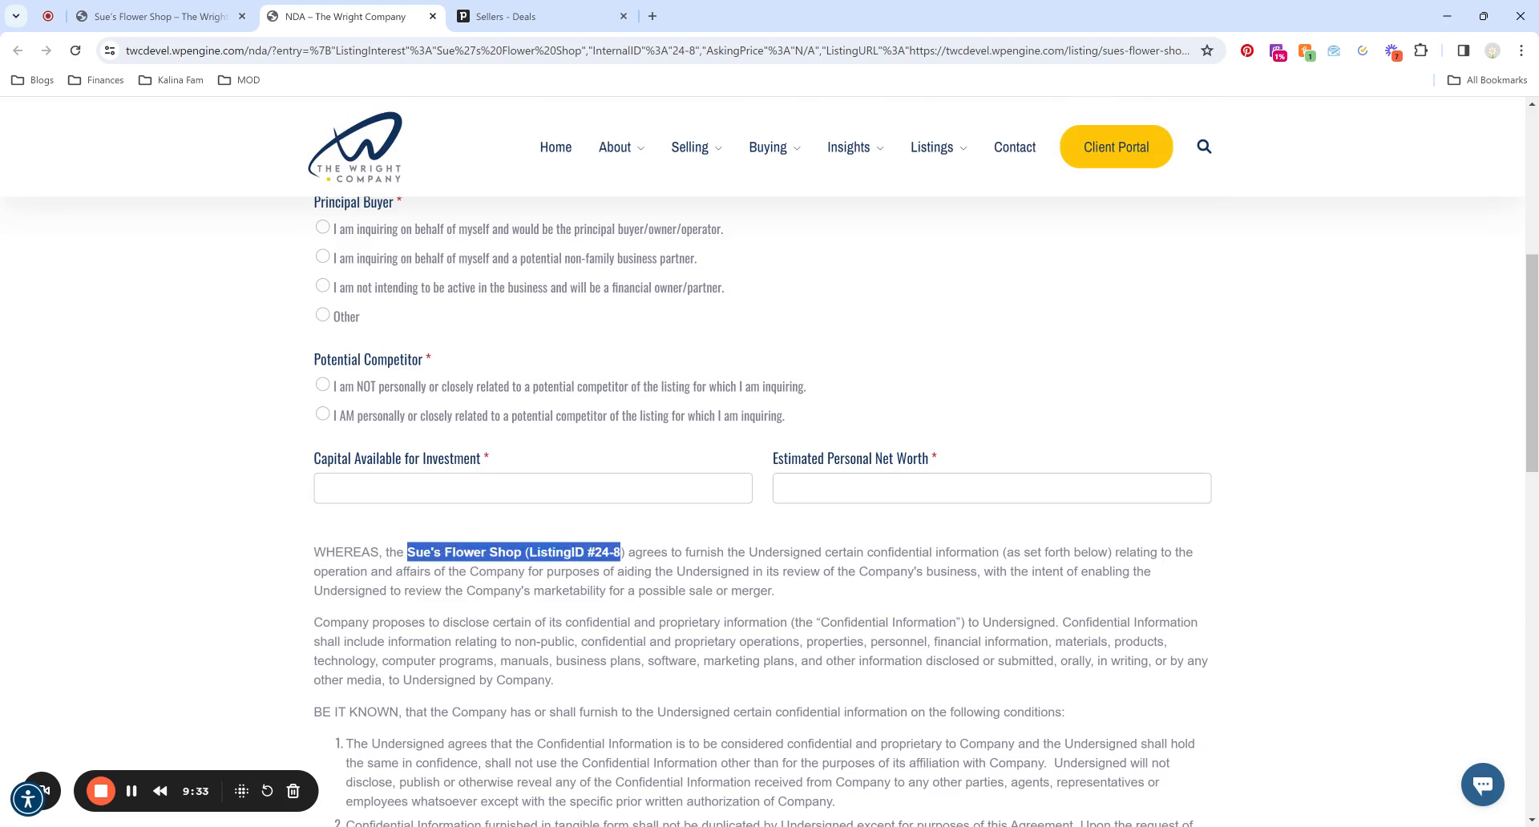
pyautogui.click(766, 552)
pyautogui.scroll(-3, 765, 552)
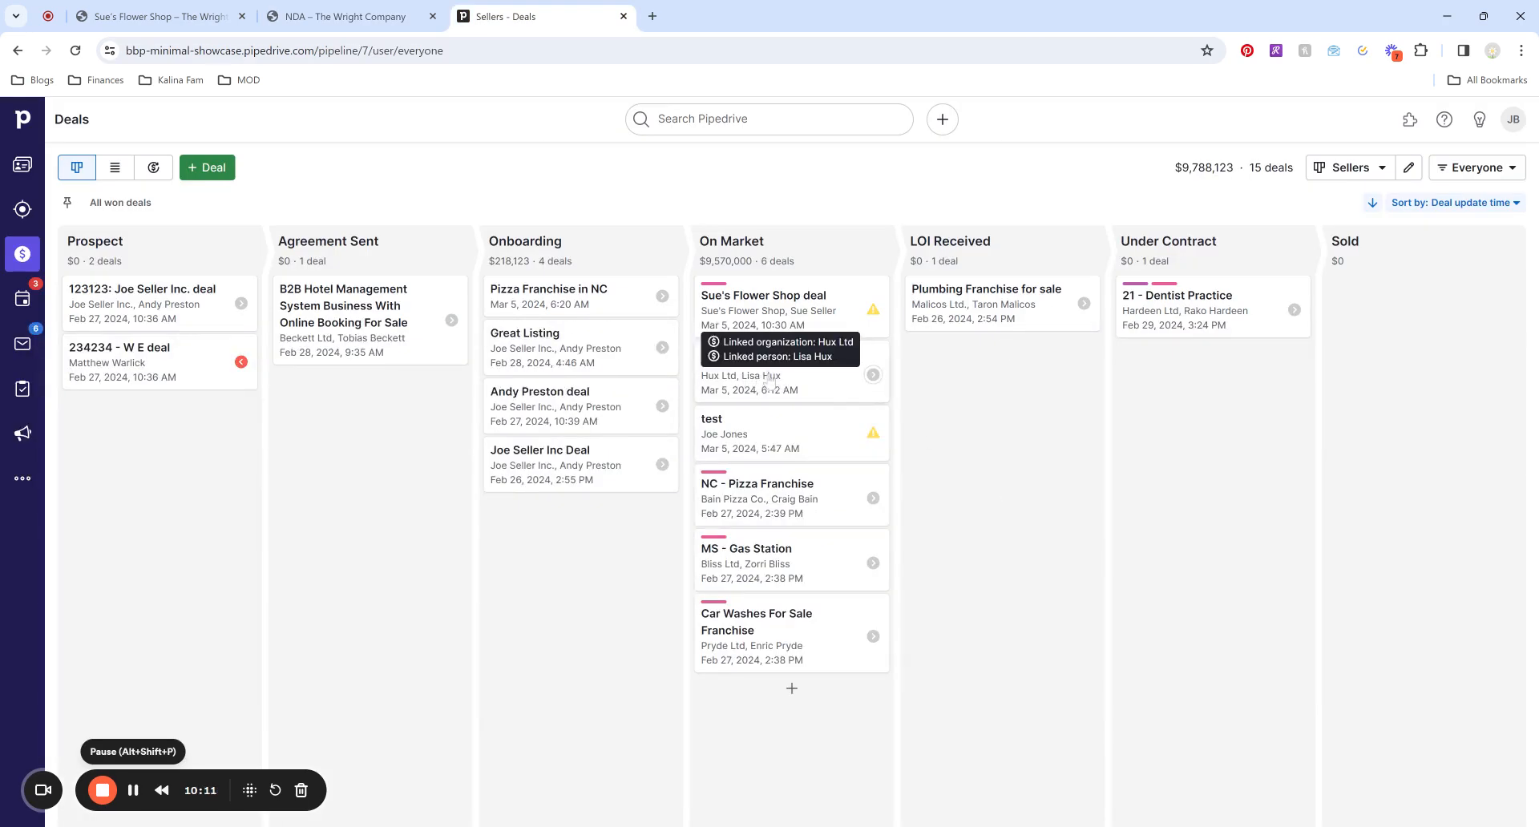
# Open the Furniture Factory deal and follow its link to the Hux Ltd organization page.
pyautogui.click(795, 385)
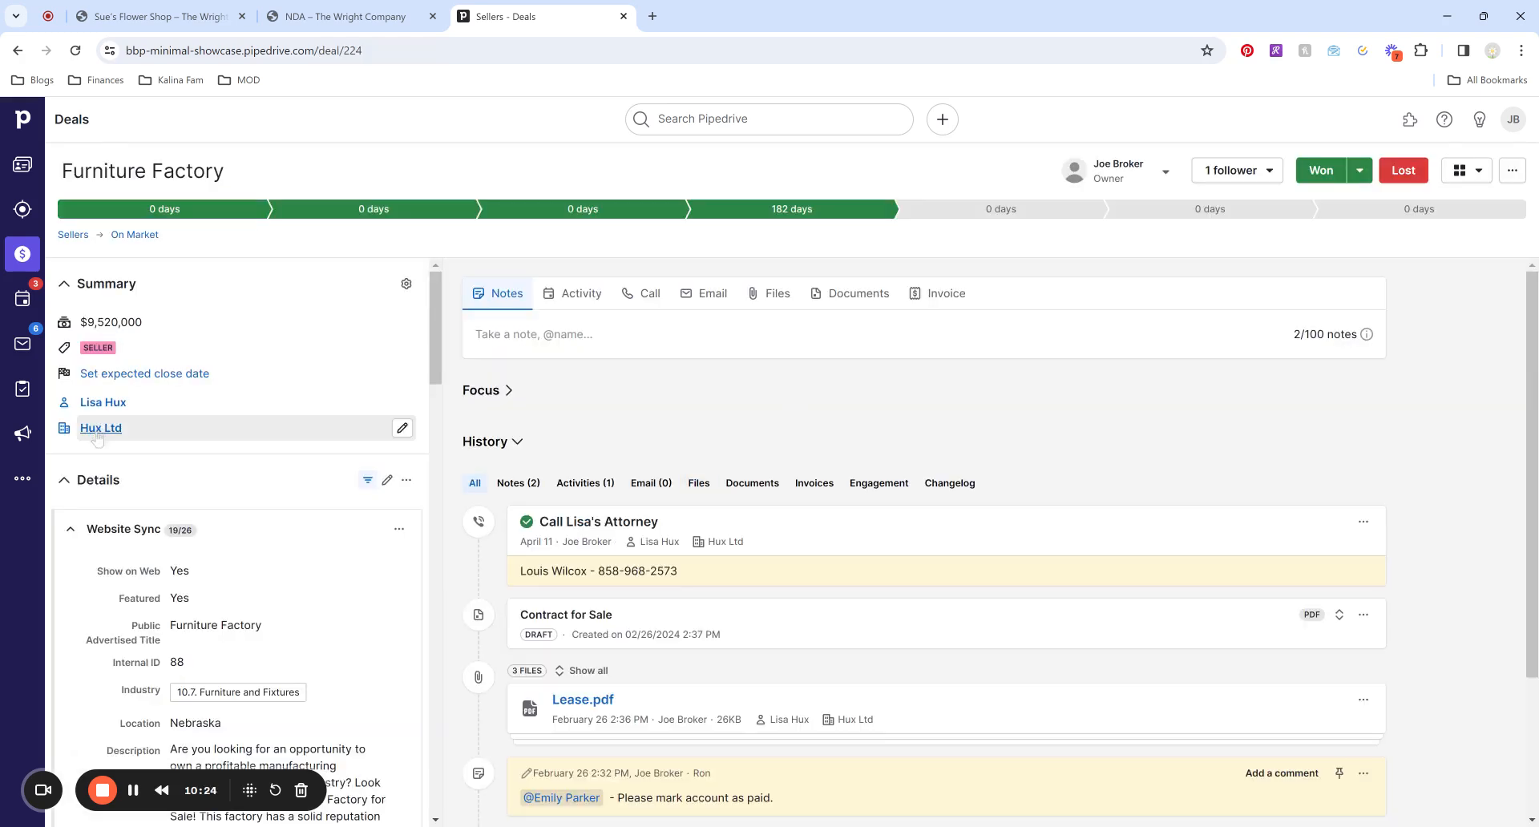
pyautogui.moveTo(116, 443)
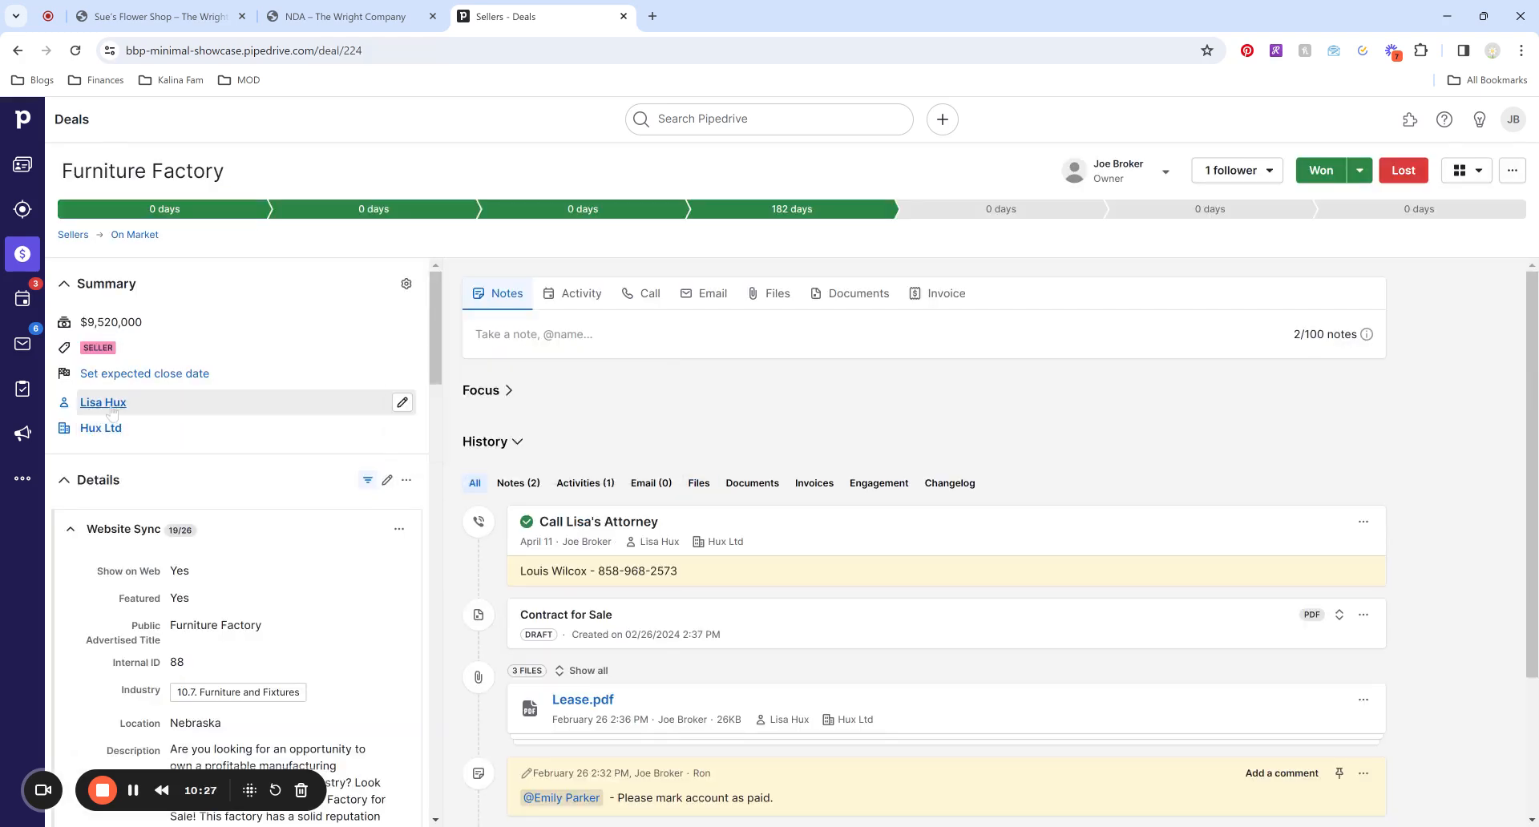
pyautogui.moveTo(120, 408)
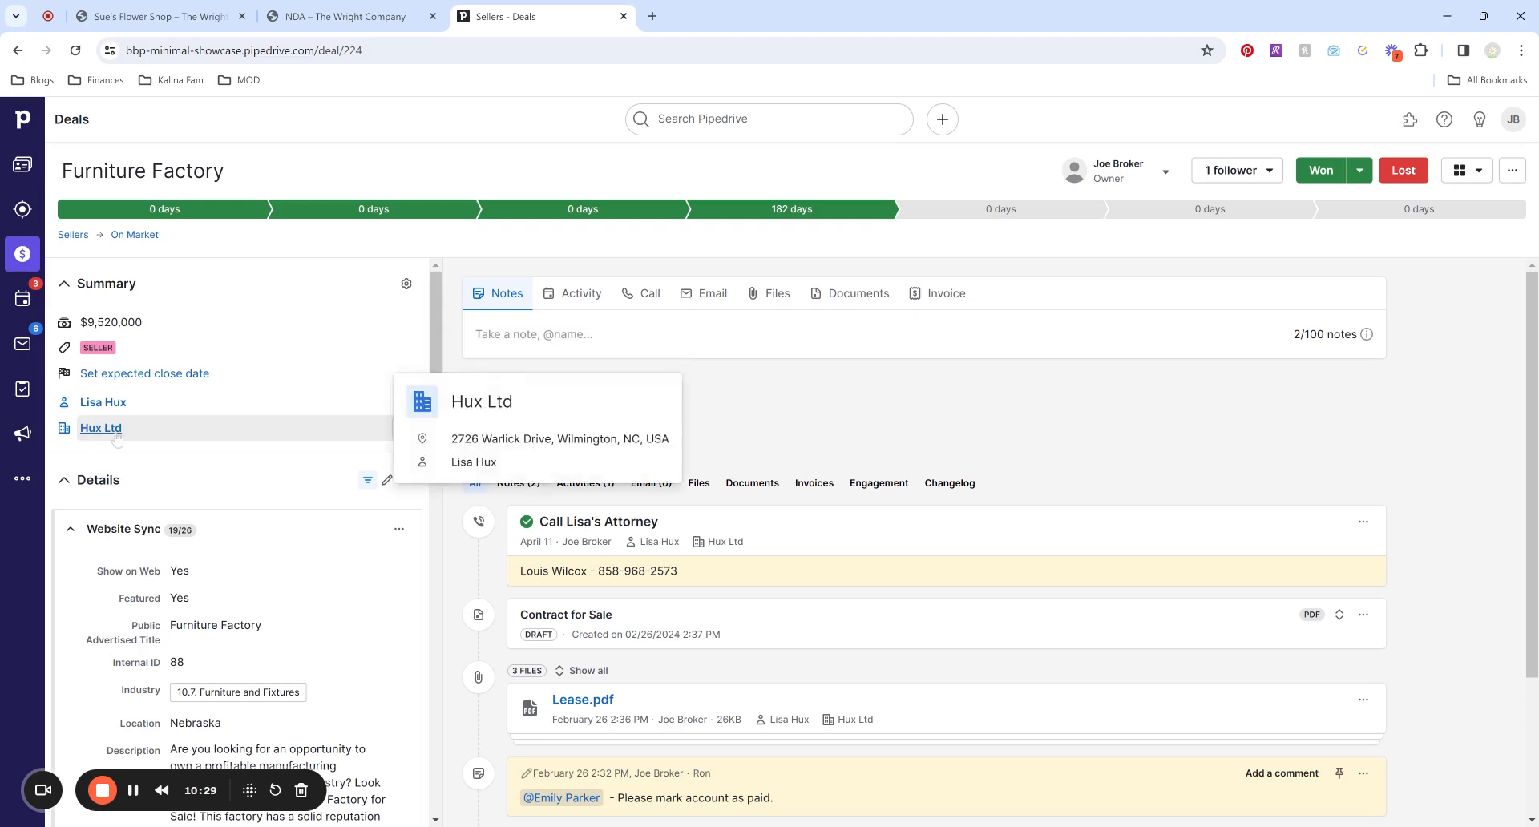
pyautogui.click(112, 433)
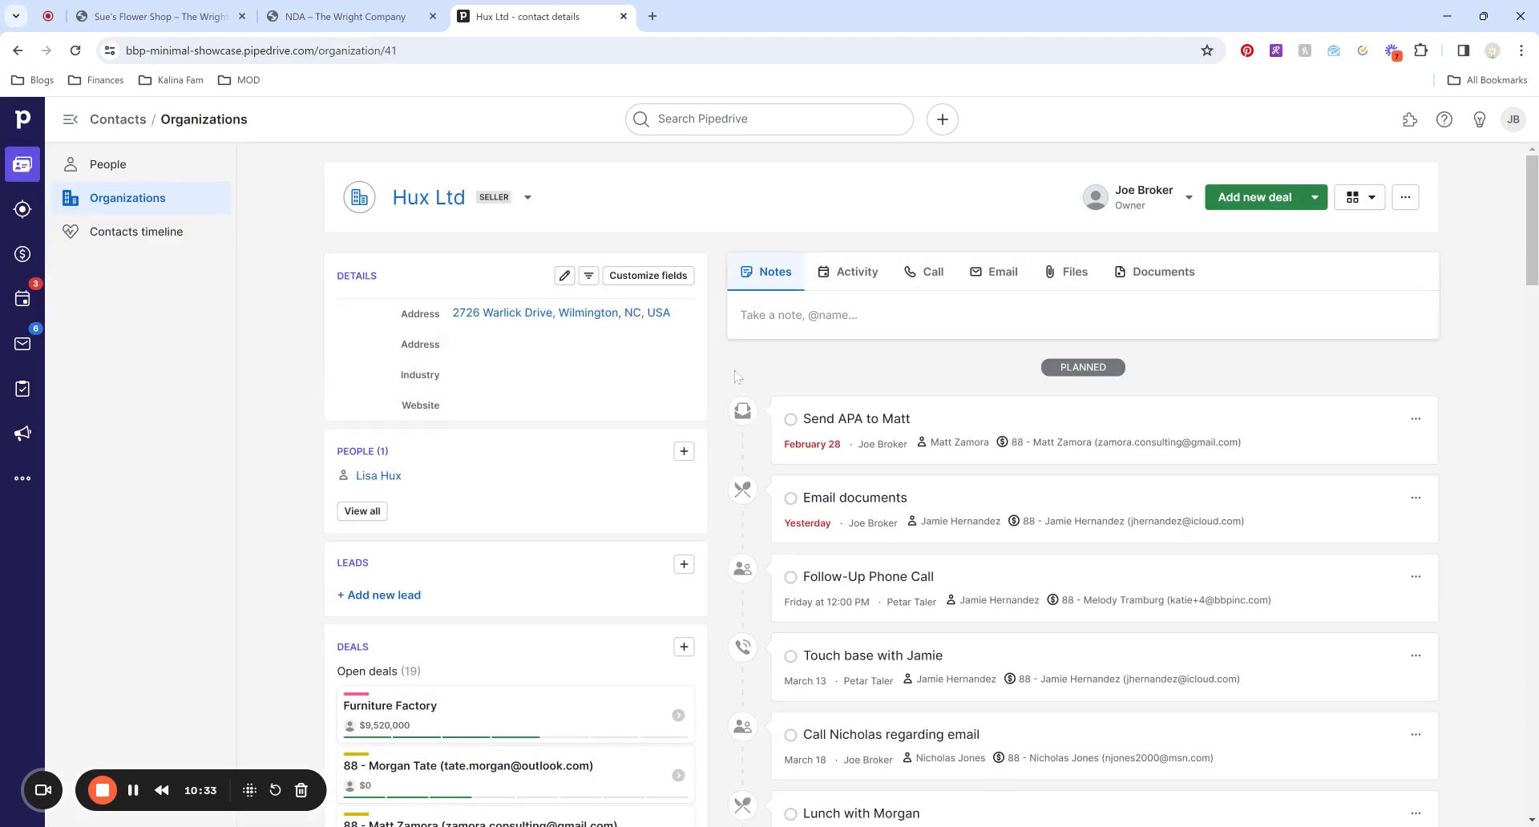
# Review all deals linked to Hux Ltd: 19 open including Furniture Factory, plus 2 lost.
pyautogui.scroll(-2, 762, 368)
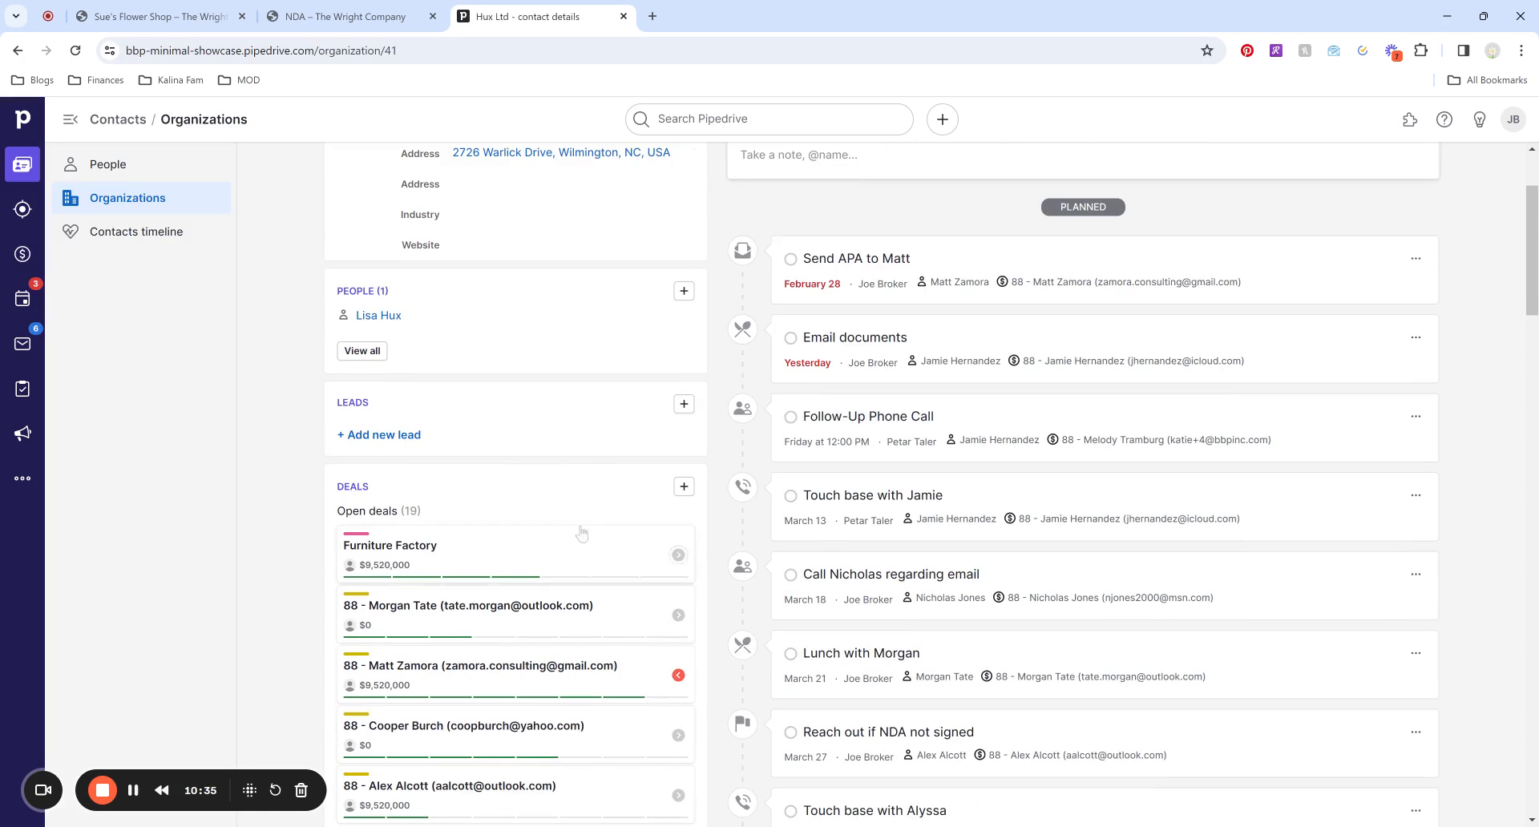
pyautogui.scroll(-1, 405, 433)
pyautogui.scroll(-2, 412, 406)
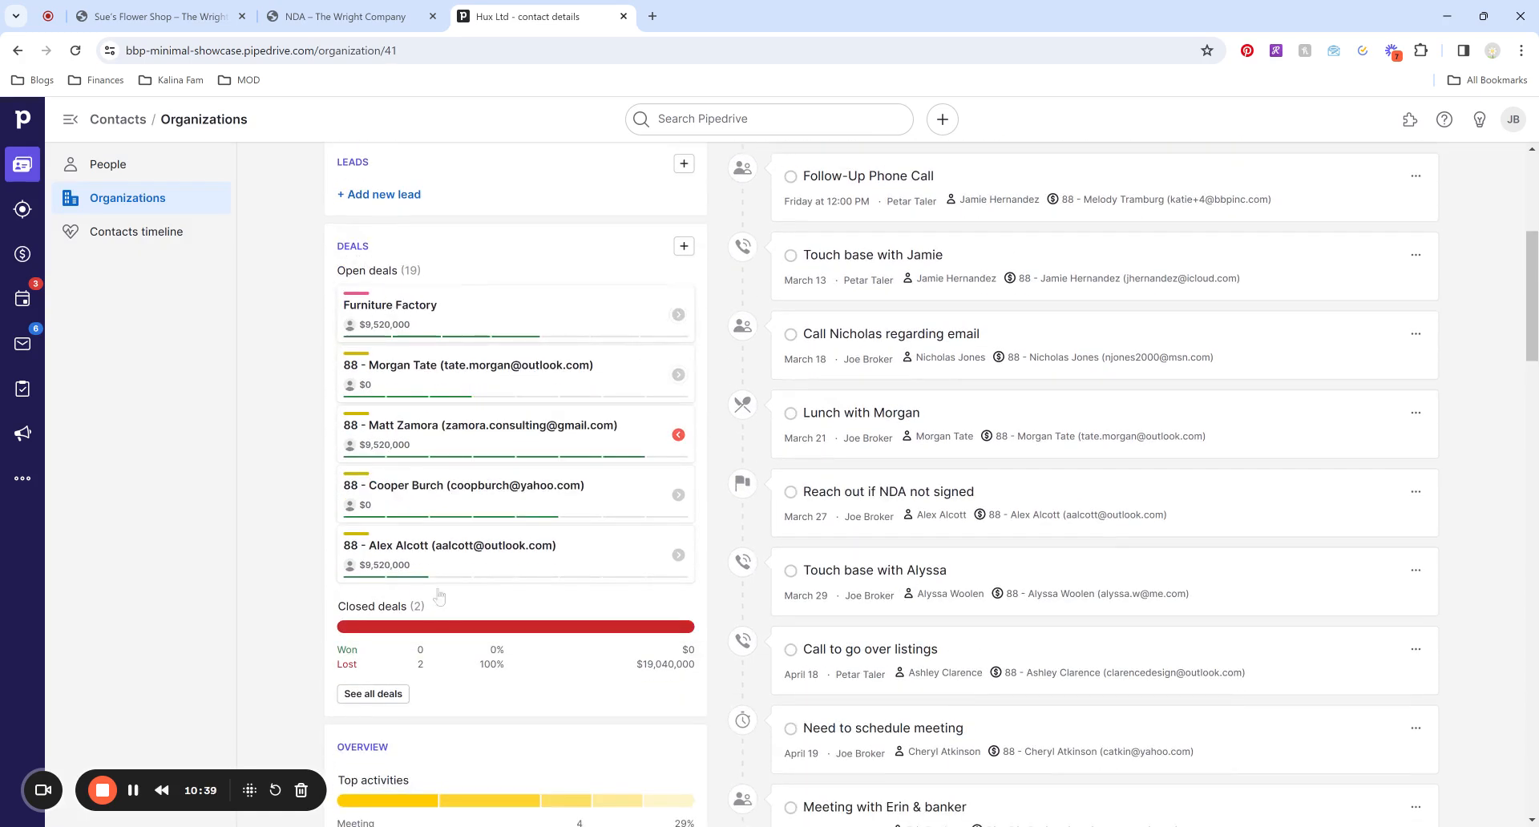
pyautogui.click(373, 694)
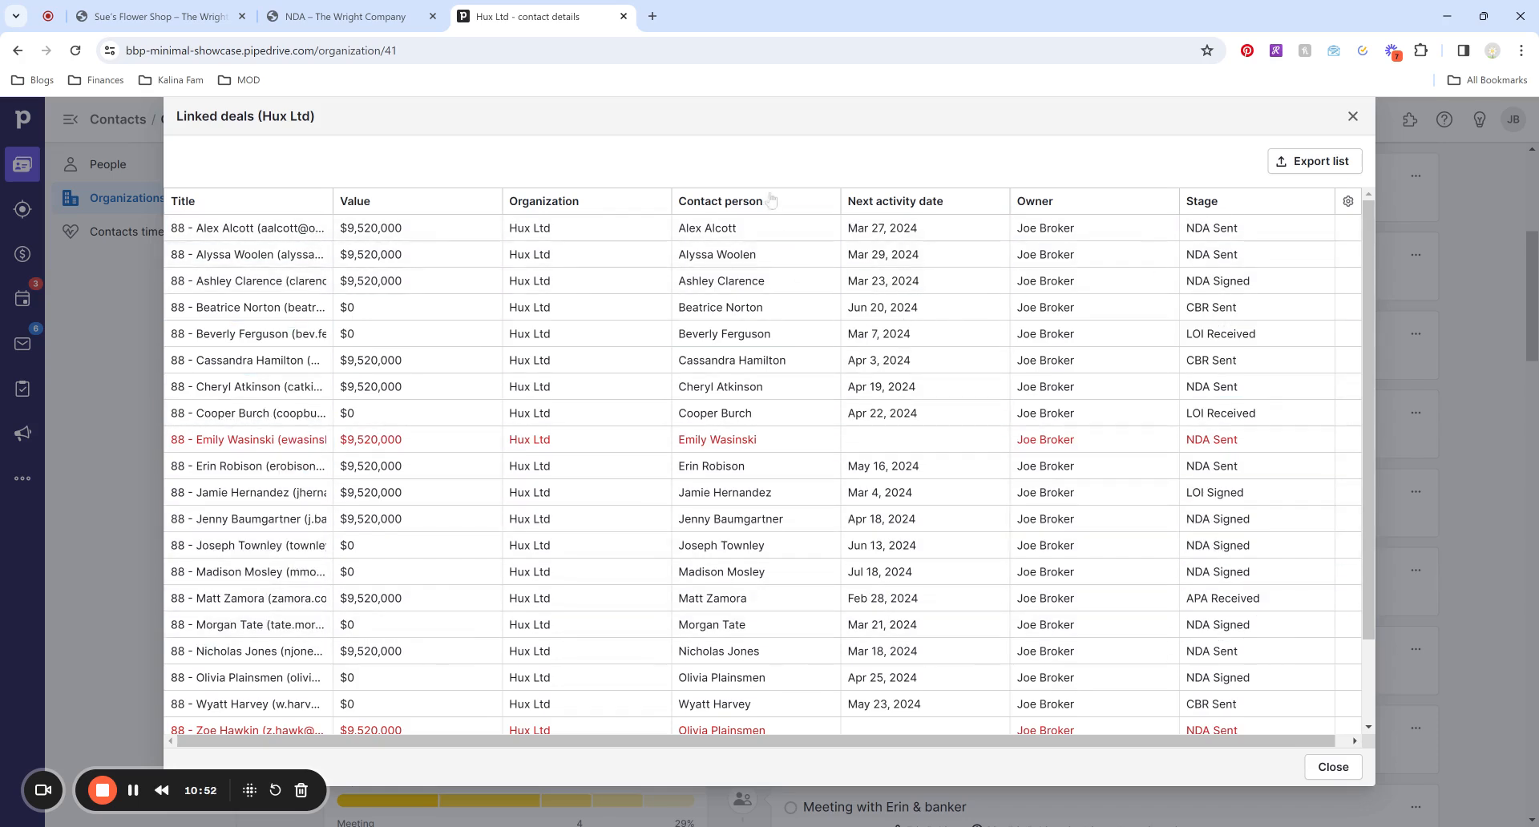
pyautogui.scroll(-2, 936, 545)
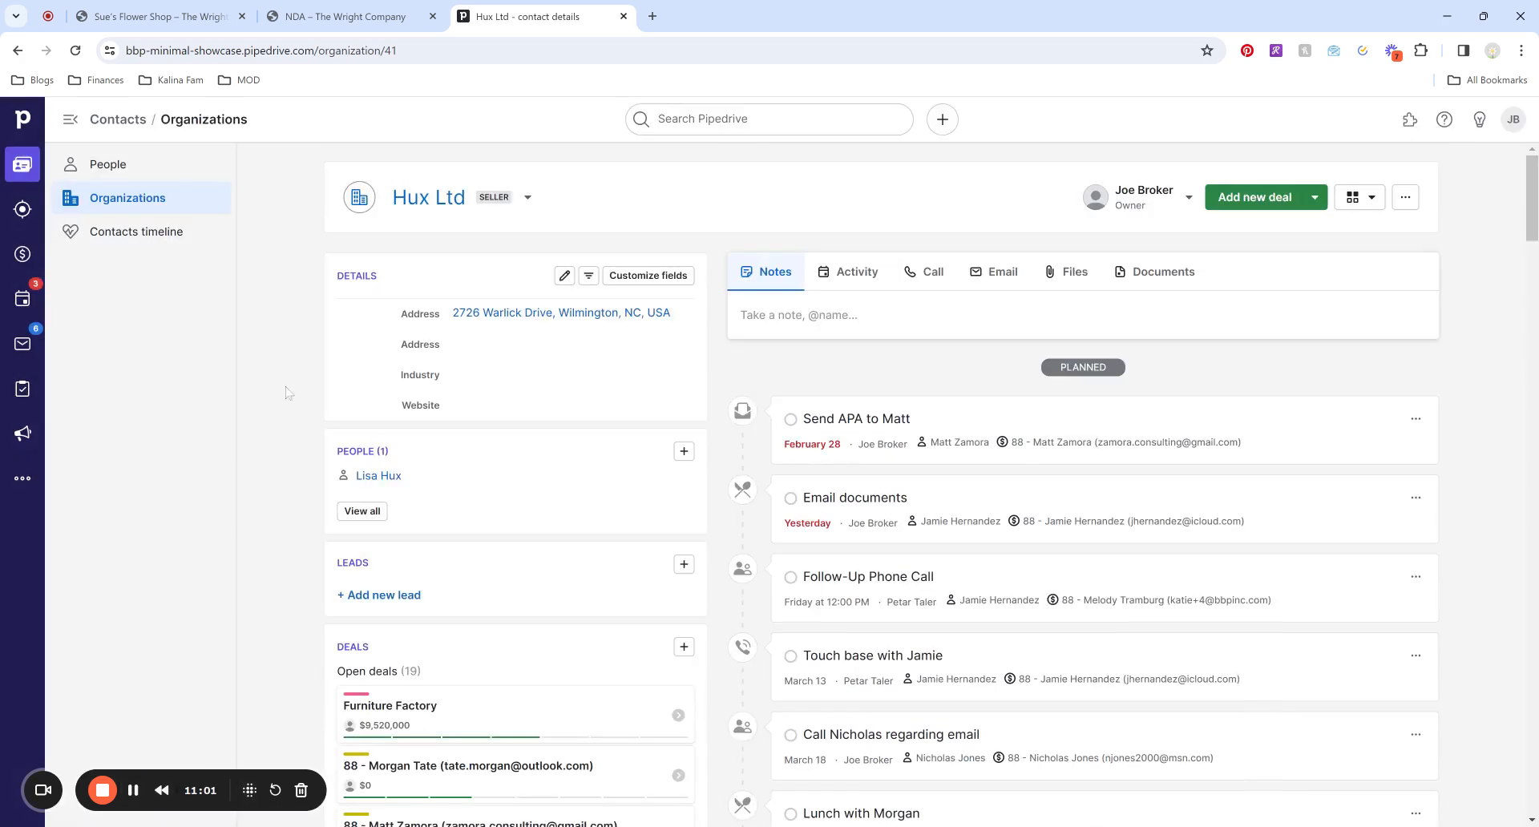
# Leave the NDA form for the Listings > Businesses for Sale page and dismiss its popup.
pyautogui.click(399, 19)
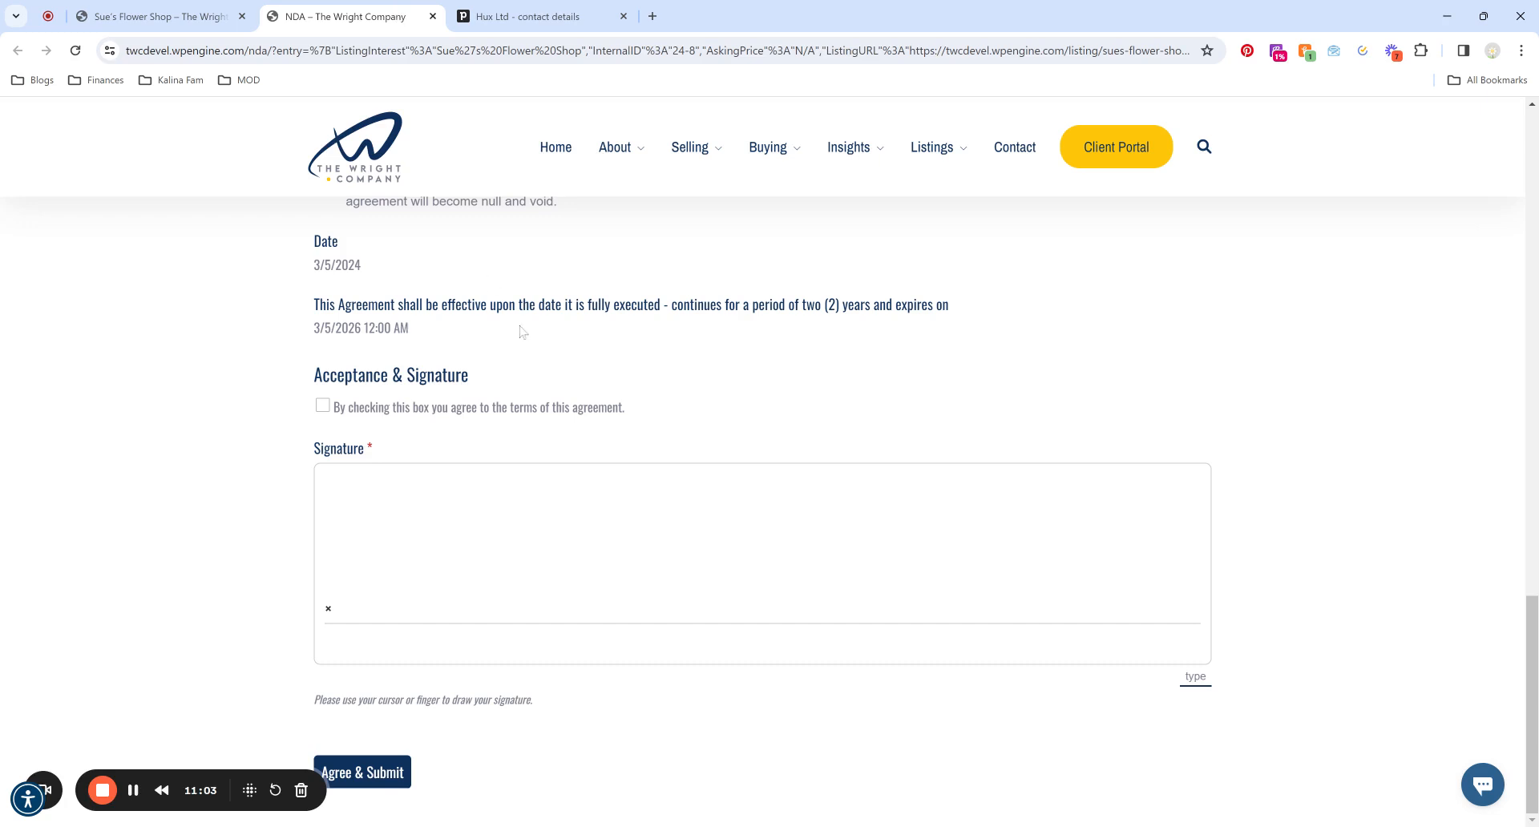
pyautogui.click(931, 148)
pyautogui.click(133, 791)
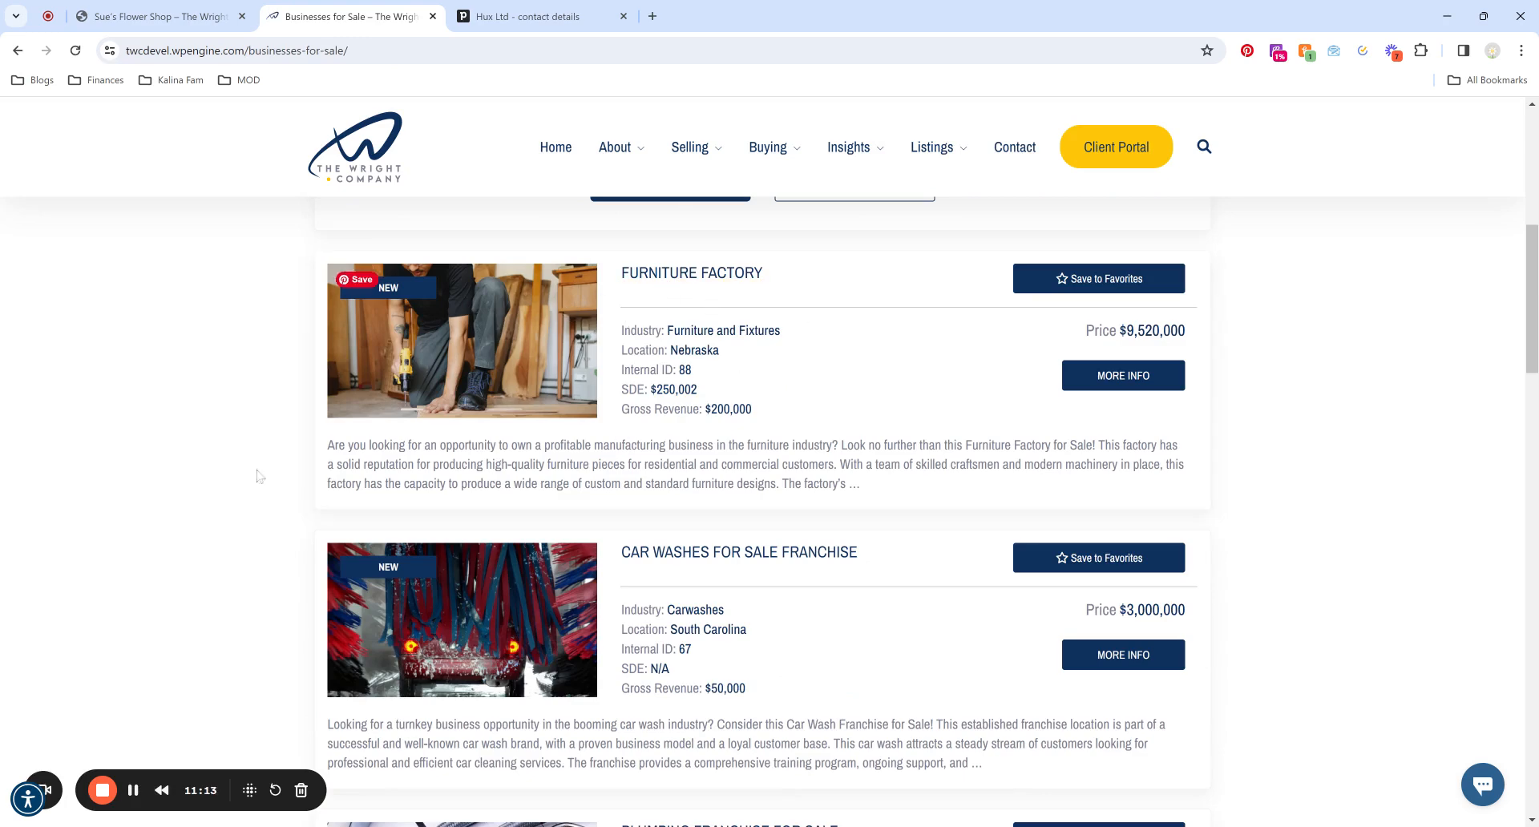
pyautogui.click(133, 790)
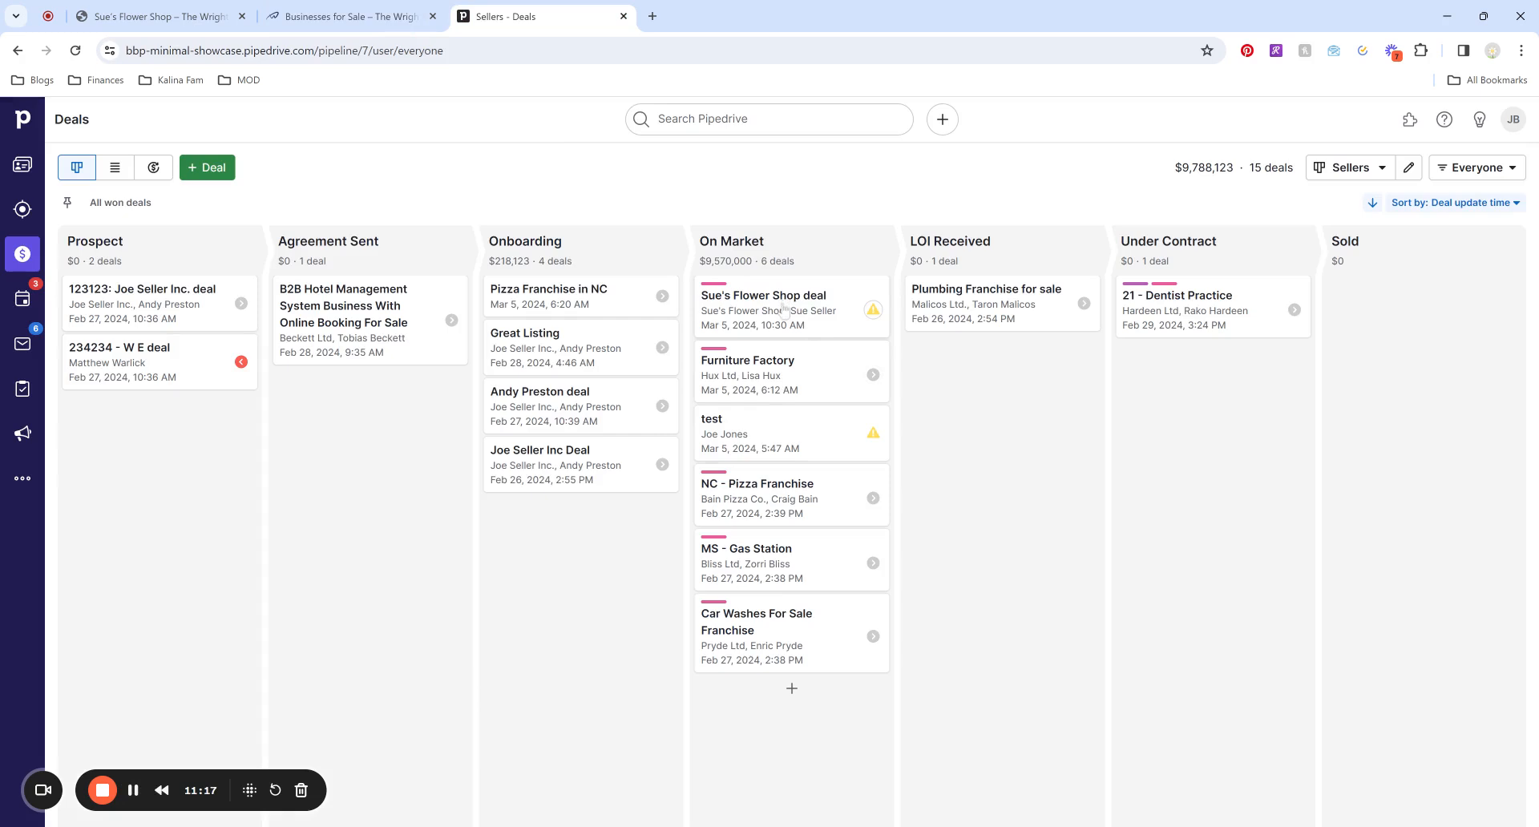
# Drop the Sue's Flower Shop card on LOST and check the Lost reason options without choosing one.
pyautogui.moveTo(784, 310); pyautogui.dragTo(629, 810)
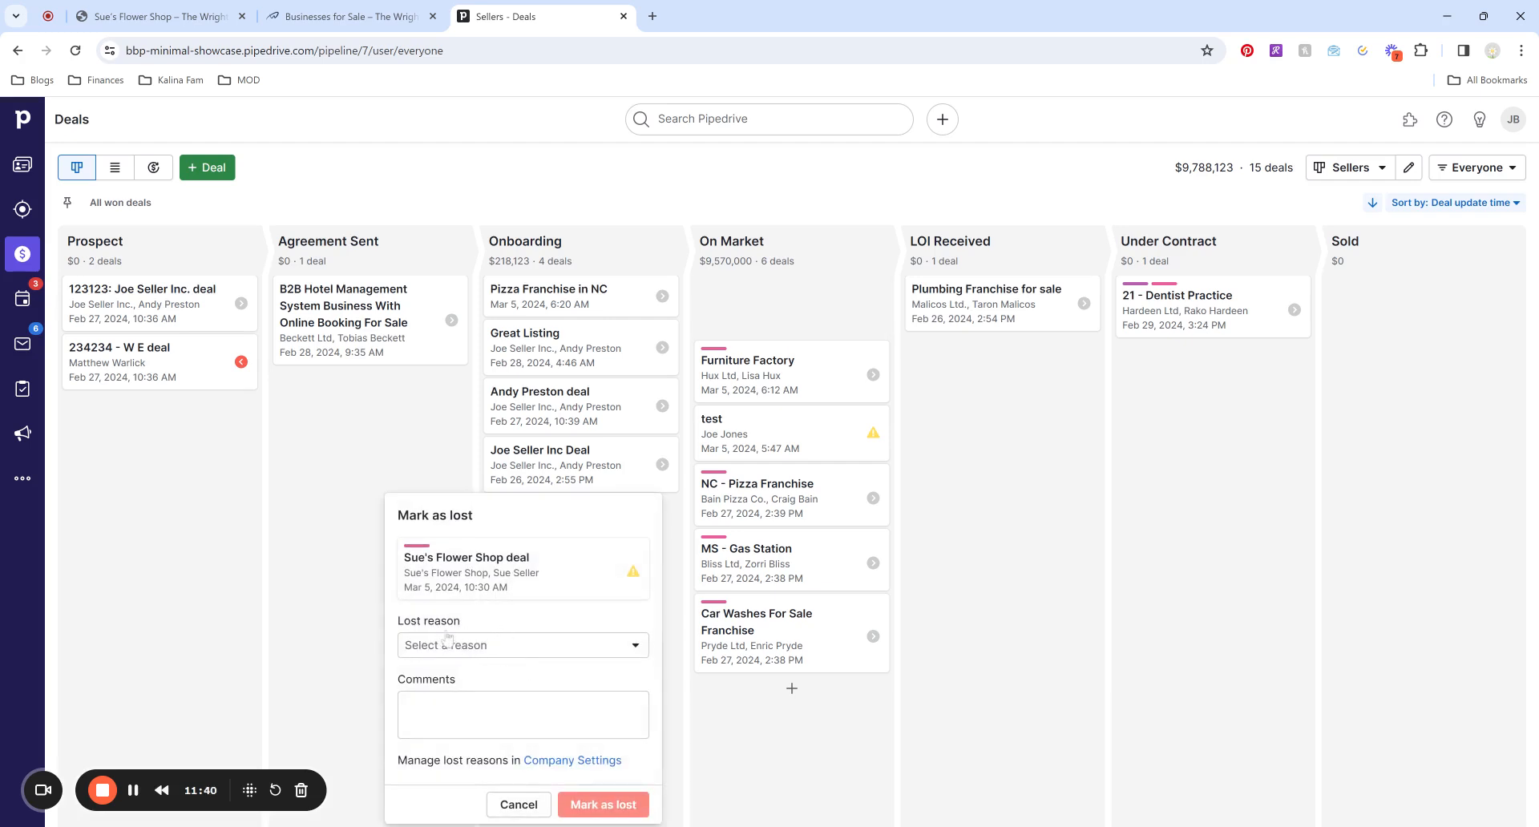
pyautogui.click(526, 644)
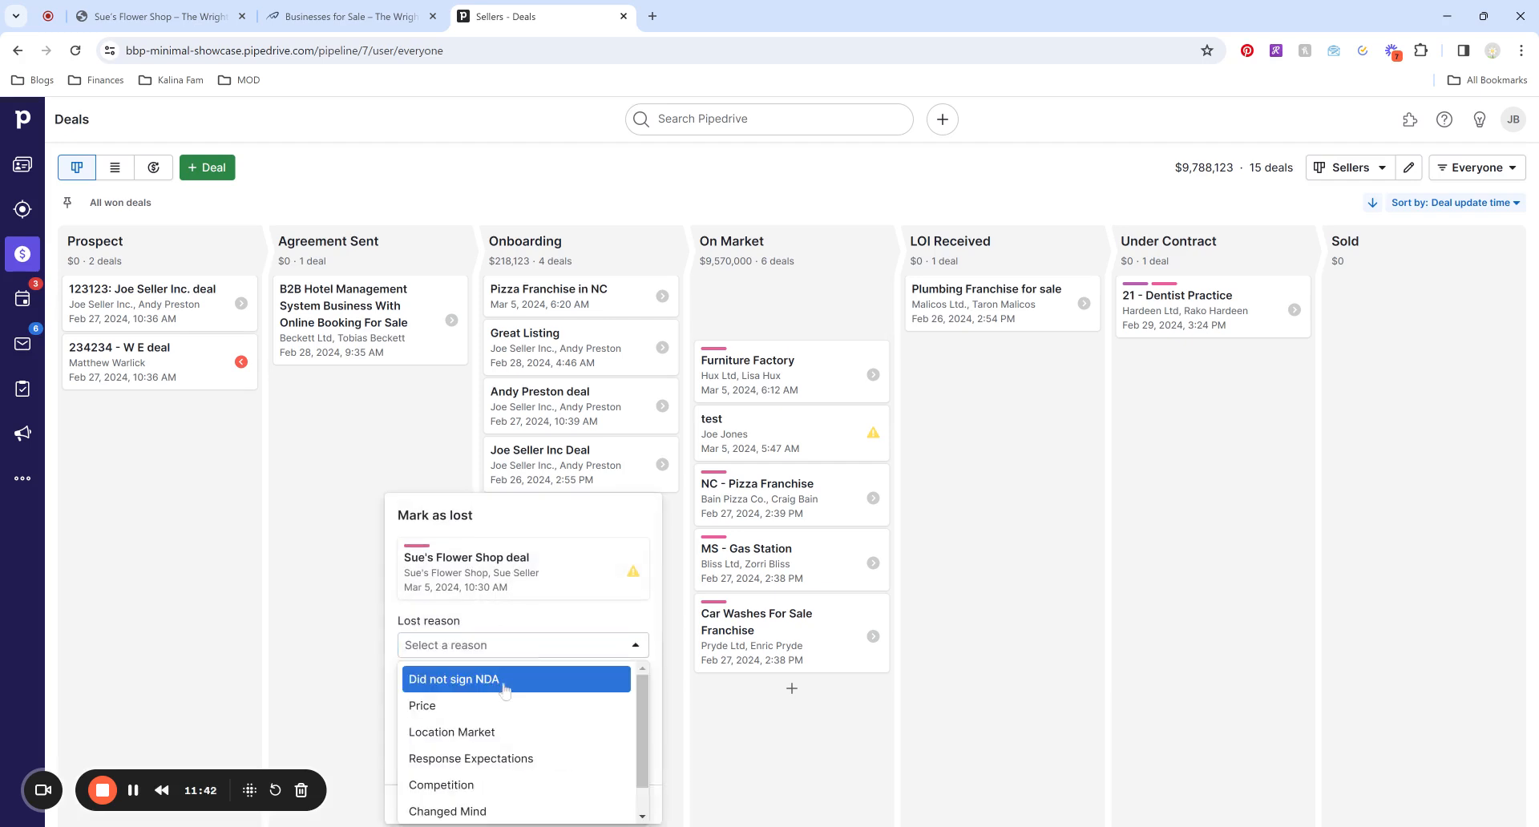
pyautogui.click(523, 644)
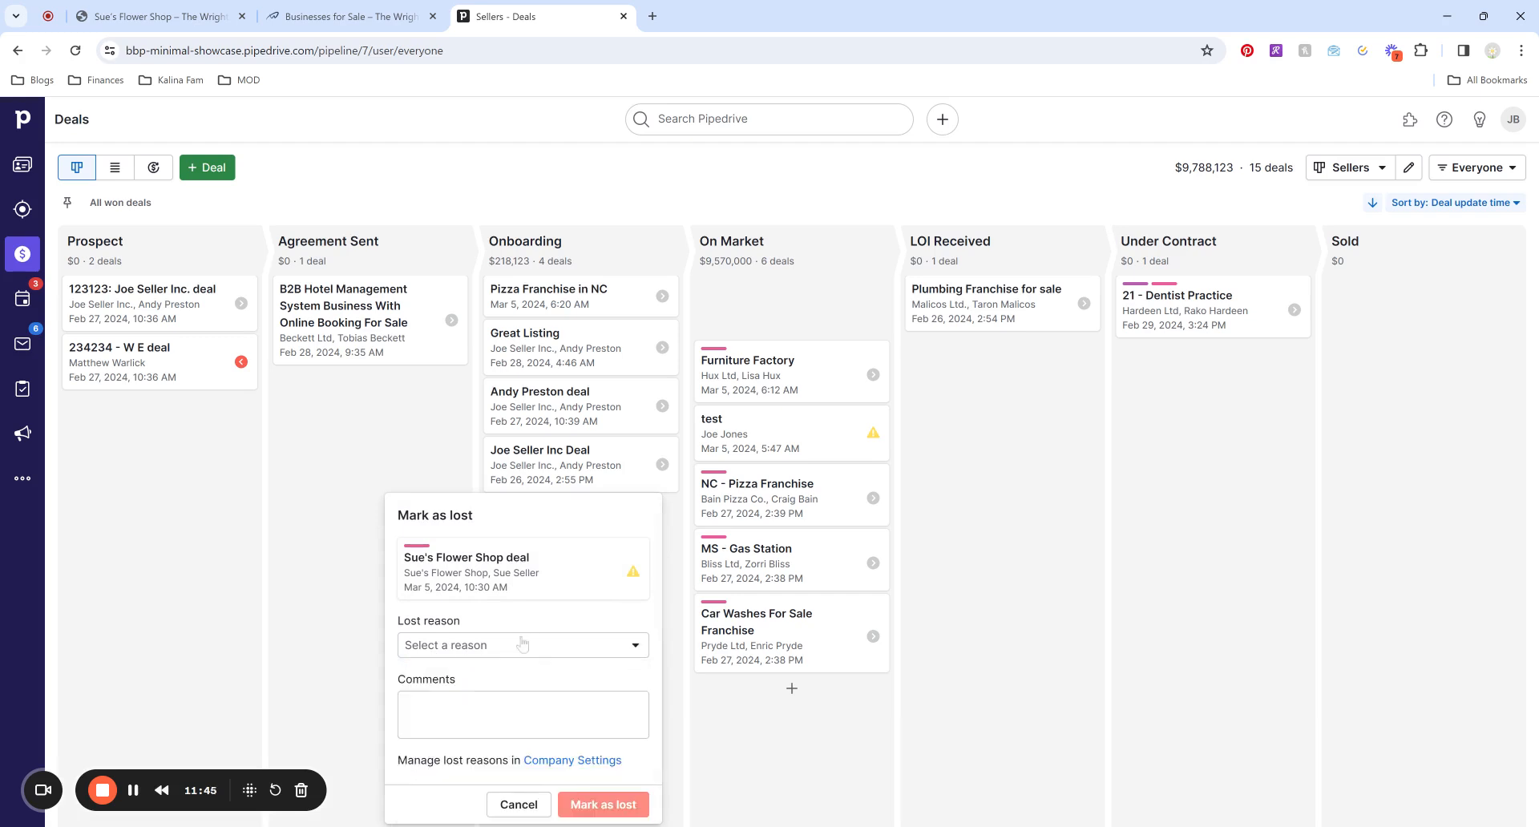